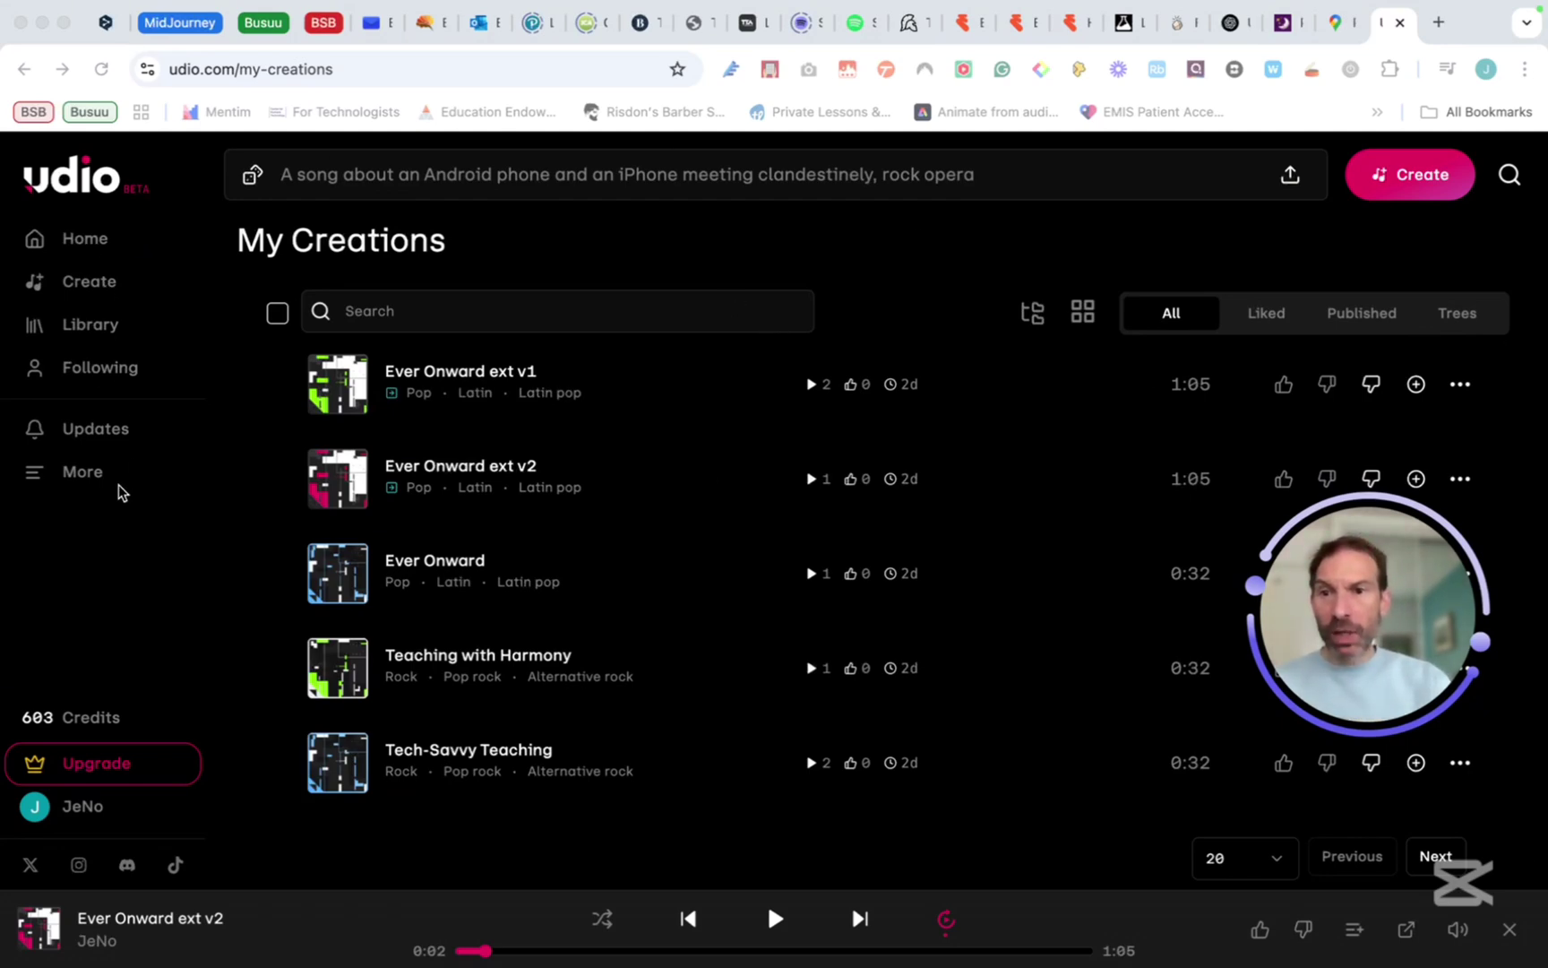
Open the song creation page and set the lyrics mode to Custom
left_click(90, 282)
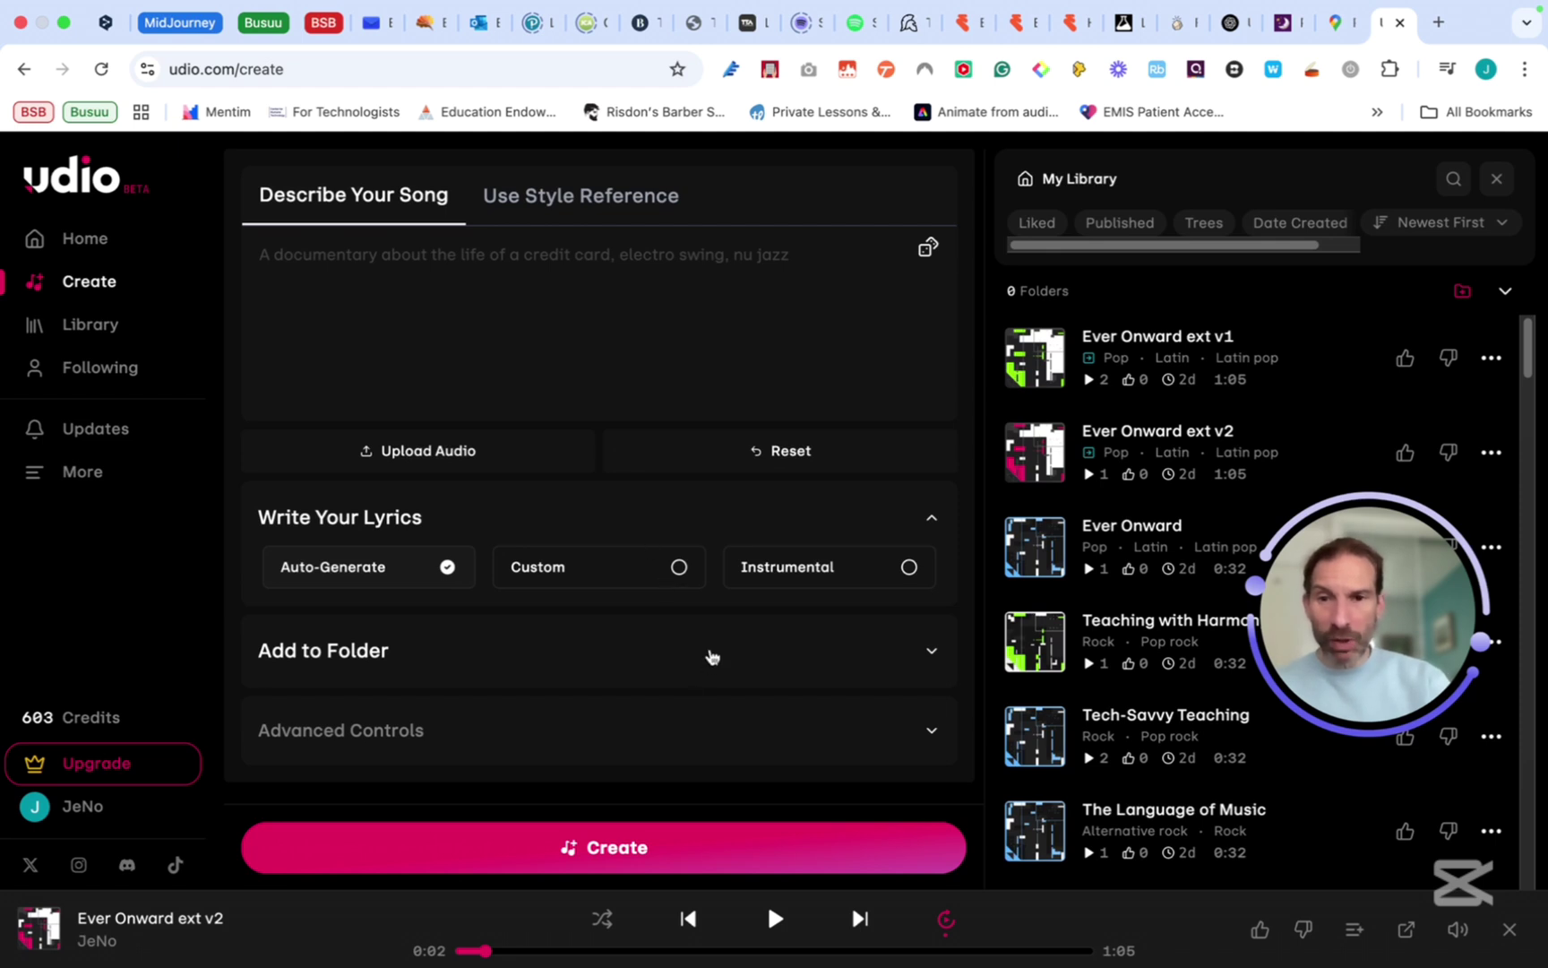
left_click(612, 578)
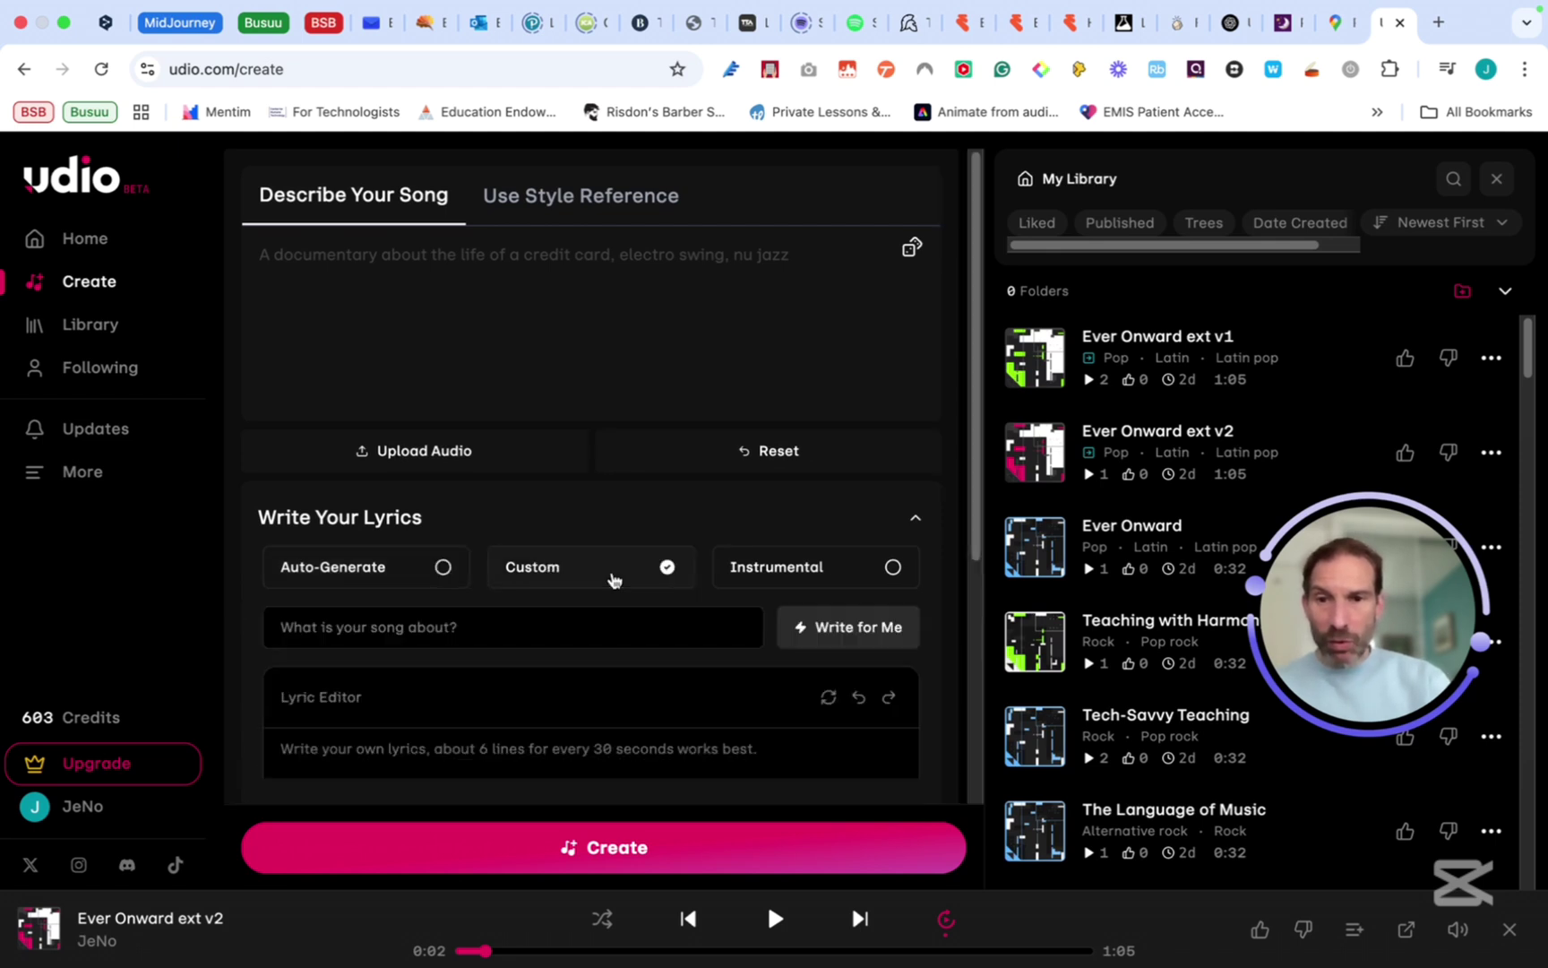
Examine the song creation form's options, including the lyric editor, writing tips, folder and advanced controls
scroll(626, 577, "down", 2)
scroll(582, 584, "down", 2)
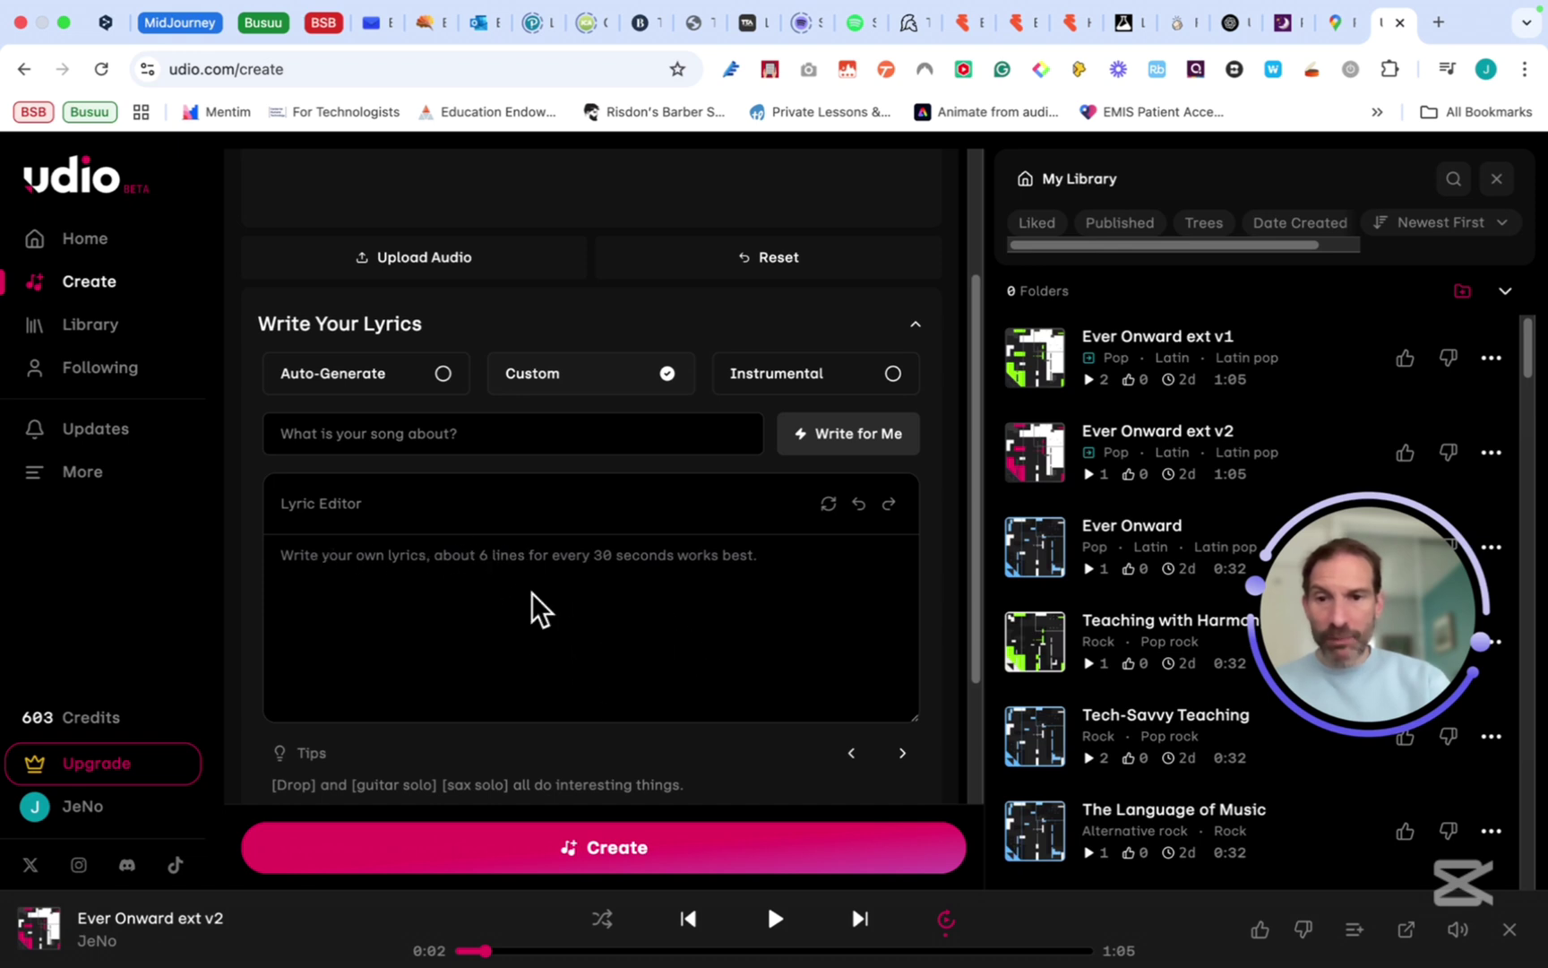
scroll(542, 633, "down", 3)
scroll(544, 630, "down", 2)
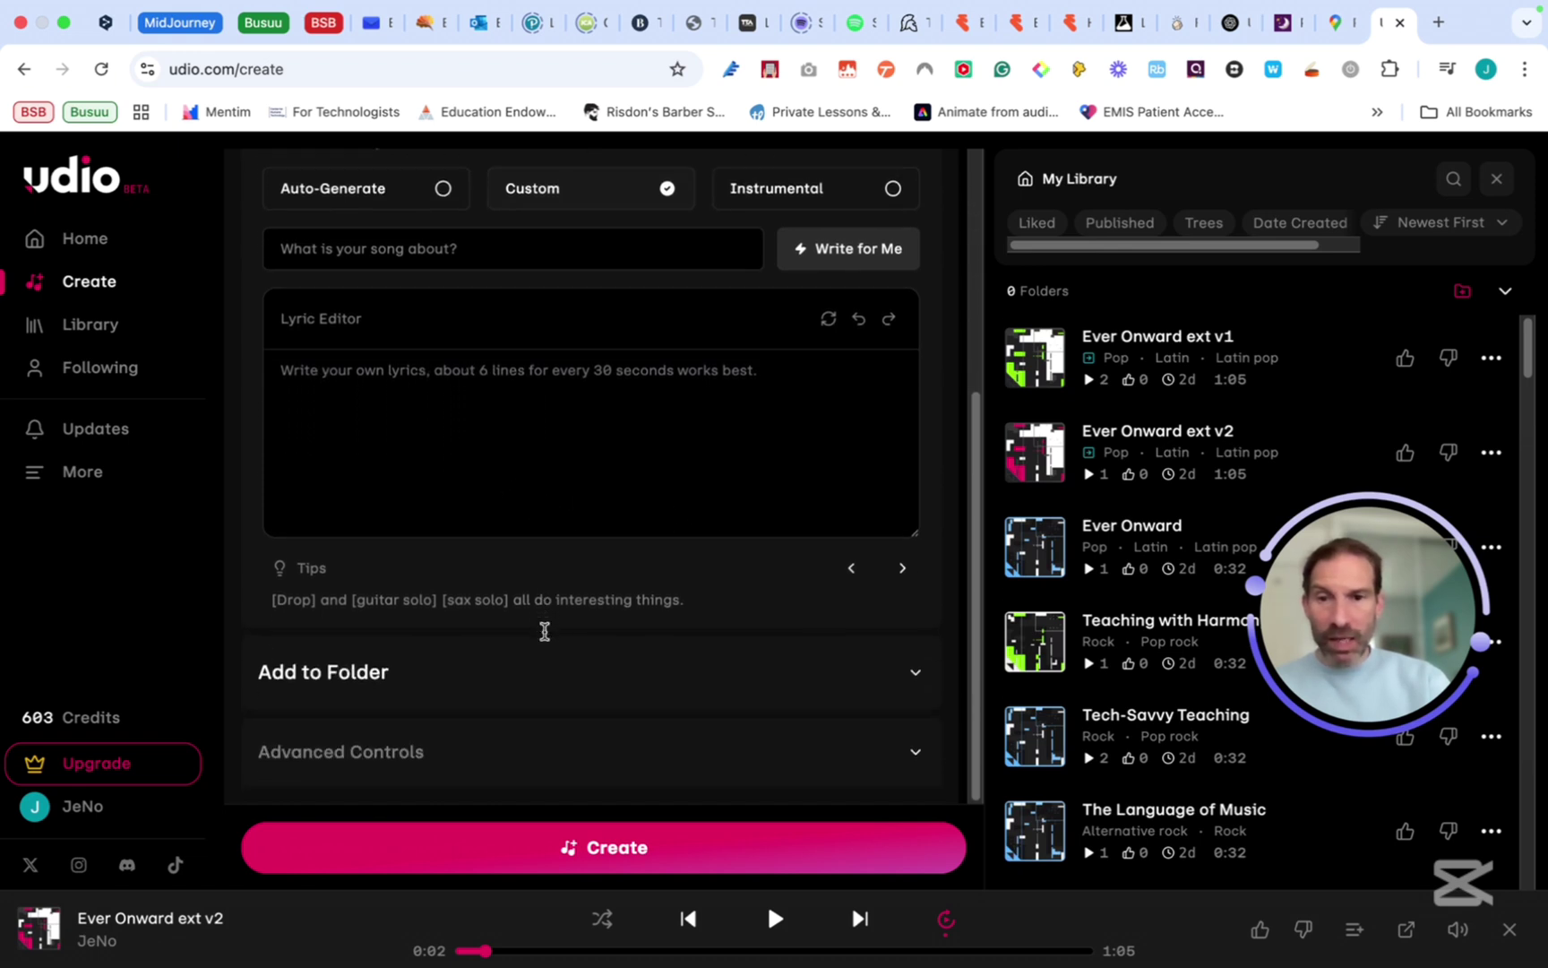
scroll(545, 630, "up", 3)
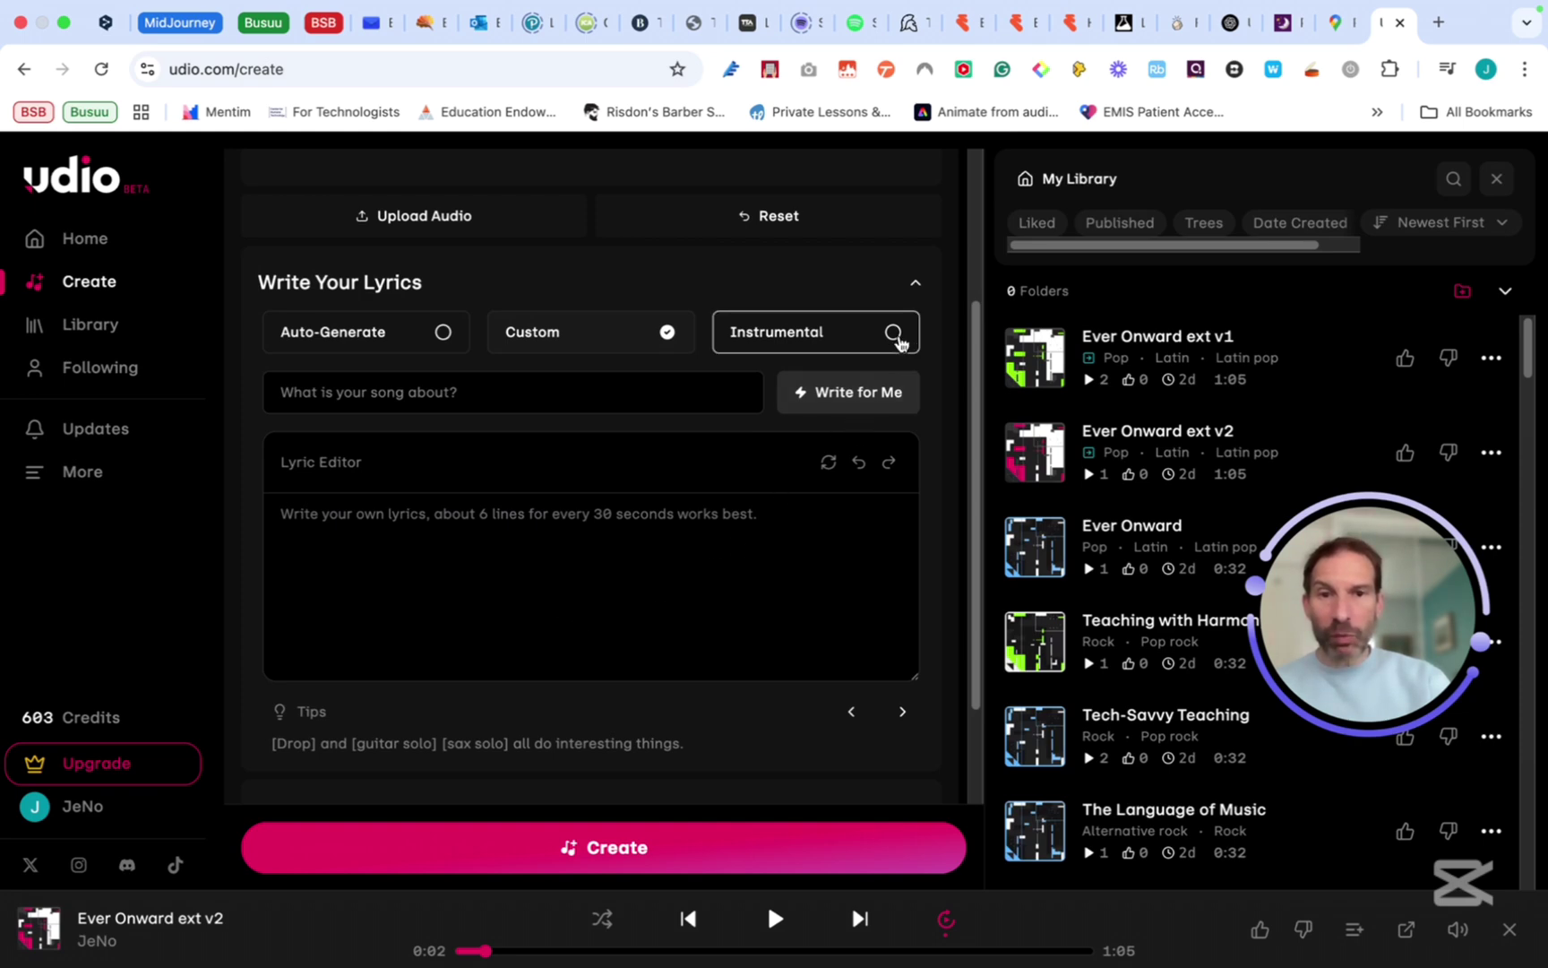
scroll(709, 560, "up", 3)
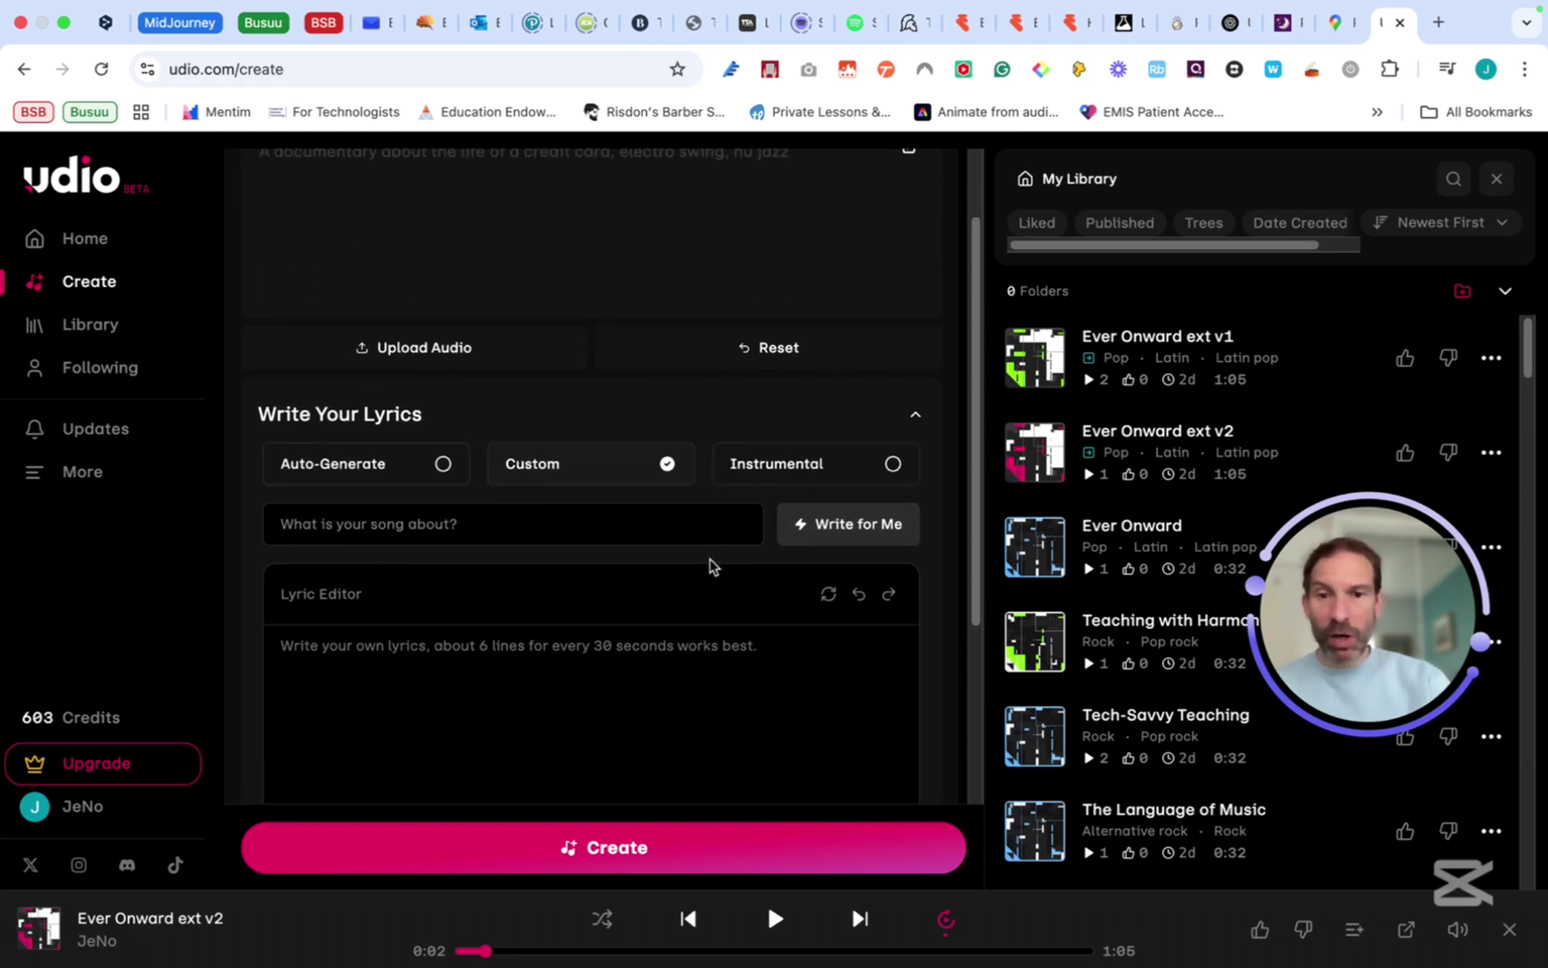
scroll(709, 560, "down", 6)
scroll(709, 564, "up", 8)
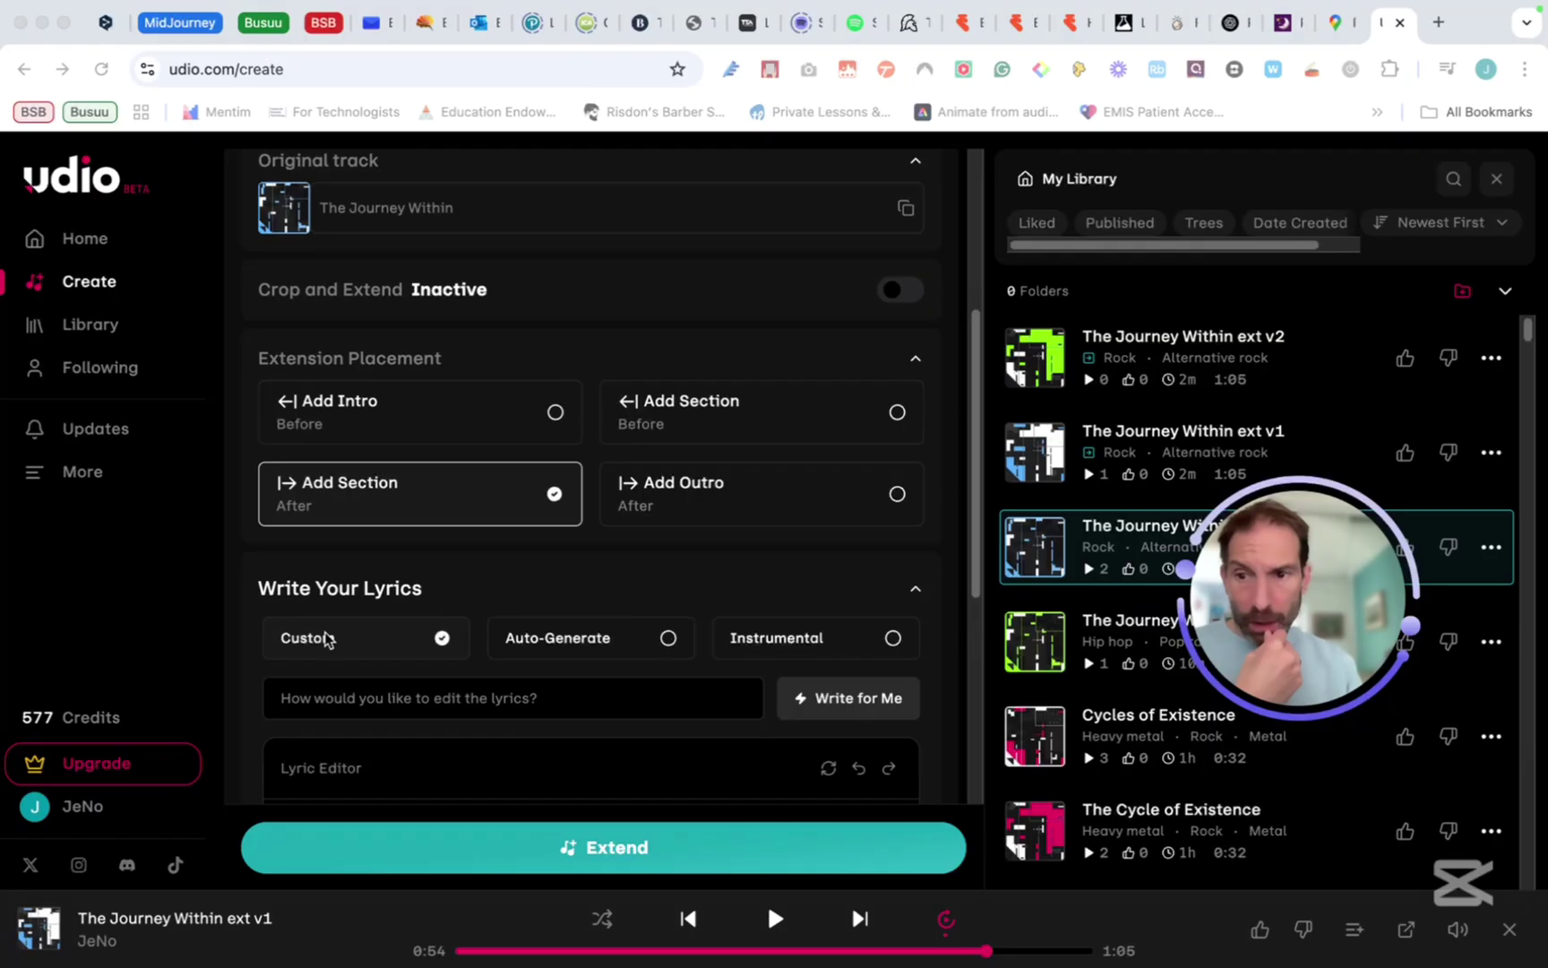
View the breakdown of the remaining credits and open the Earn Free Credits page
left_click(89, 726)
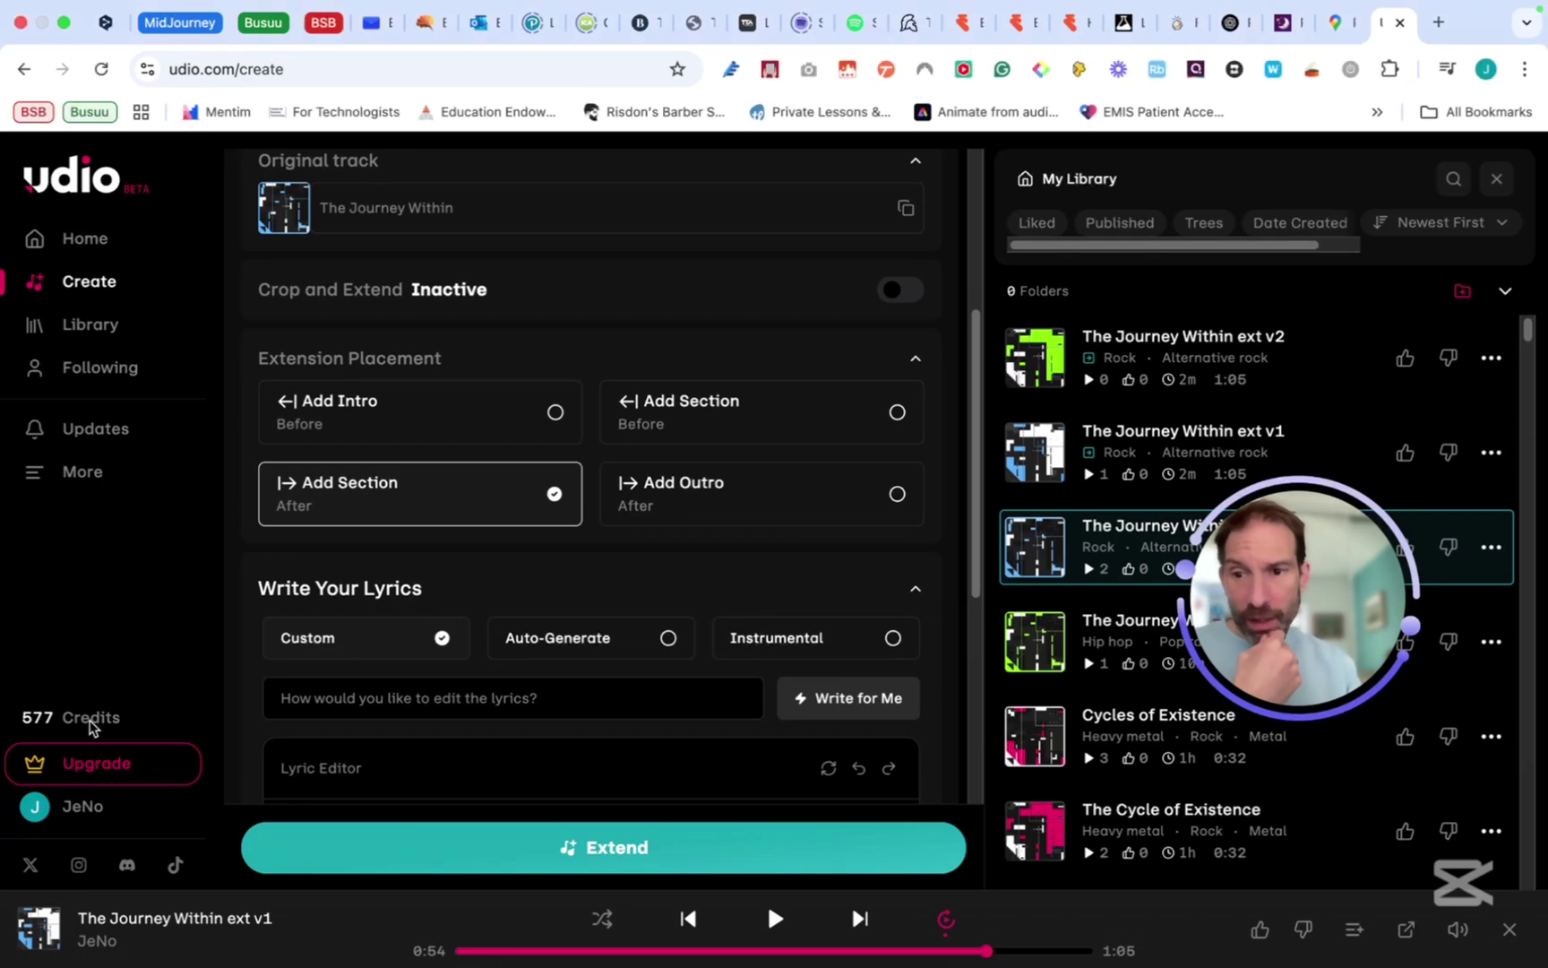
mouse_move(89, 726)
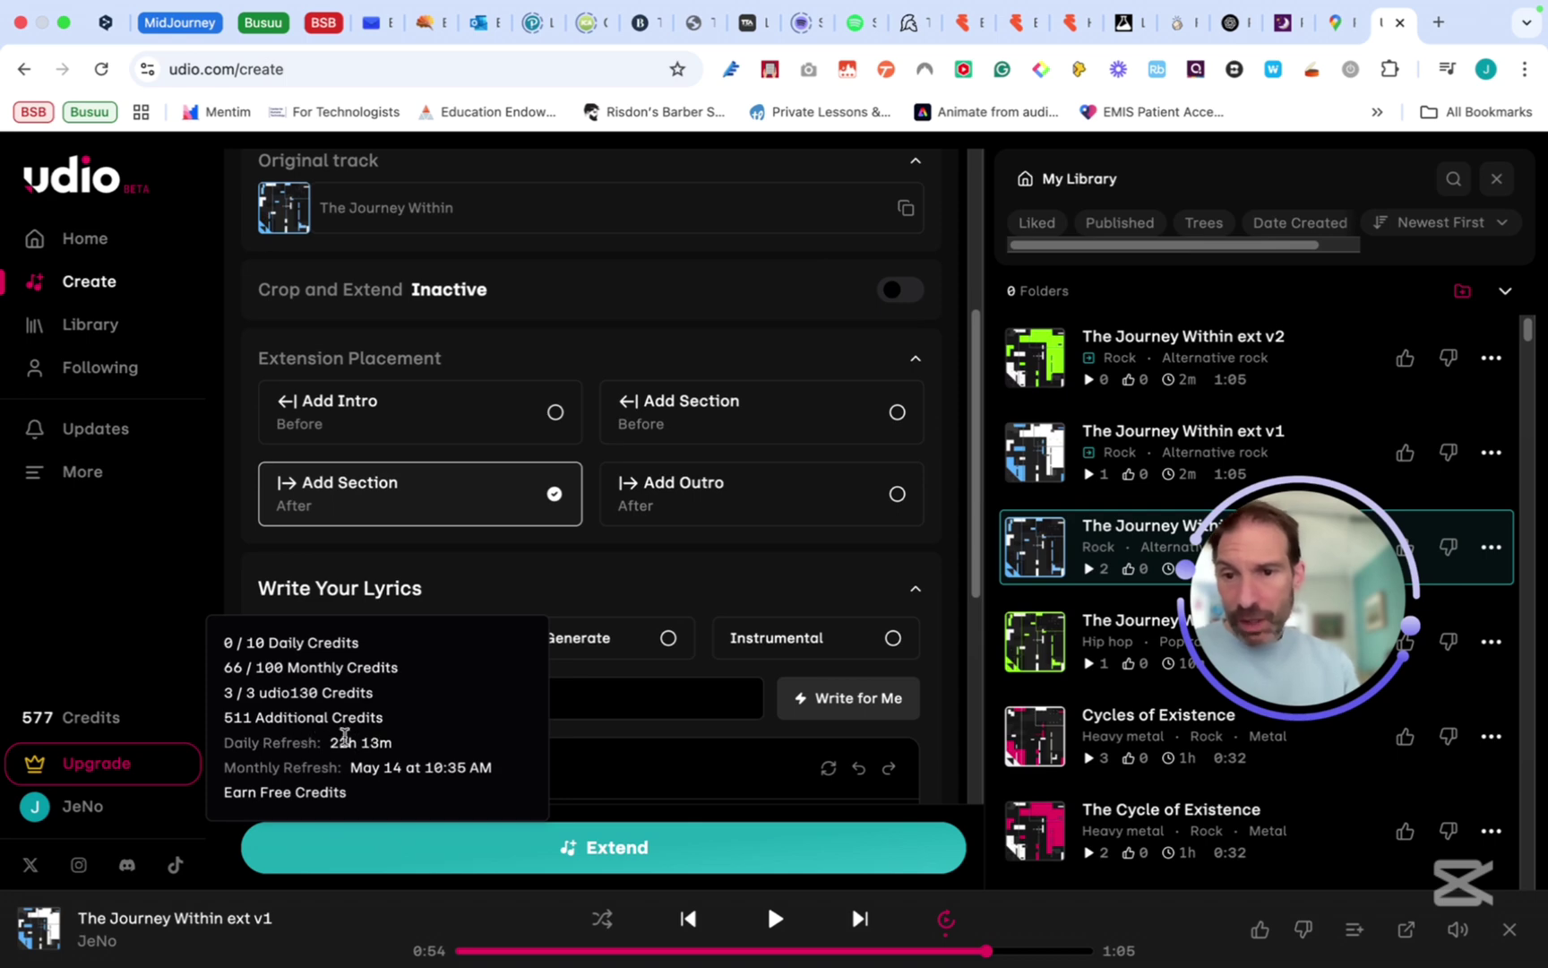
left_click(323, 794)
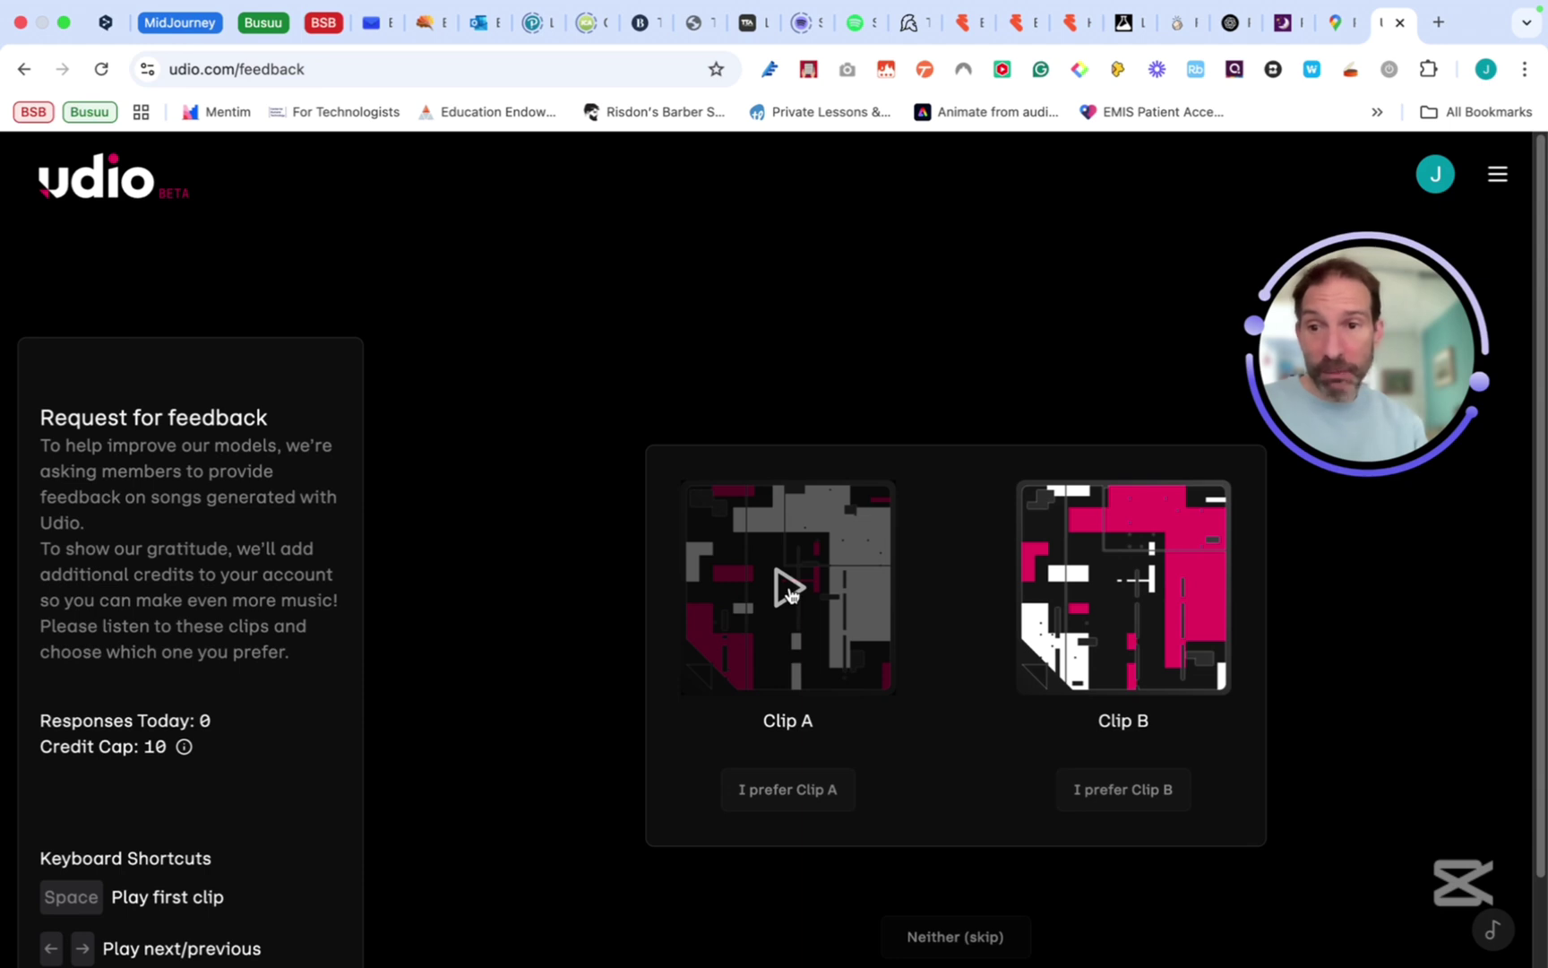
Listen to Clip A and Clip B on the feedback page and vote for Clip B as the preferred one
left_click(790, 592)
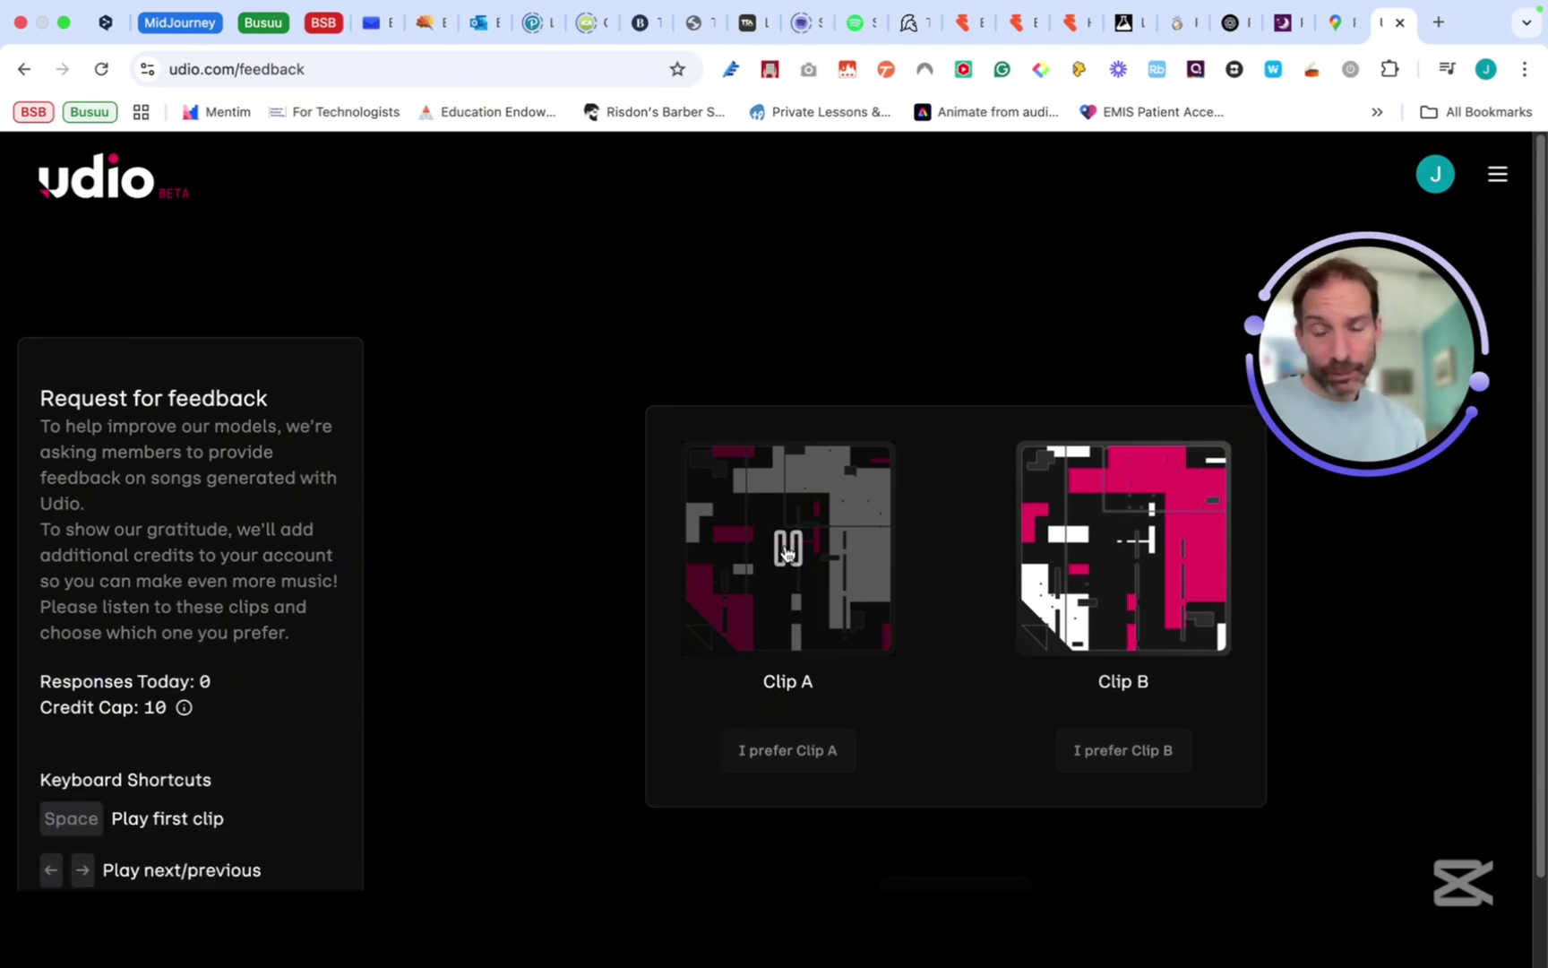
left_click(1121, 551)
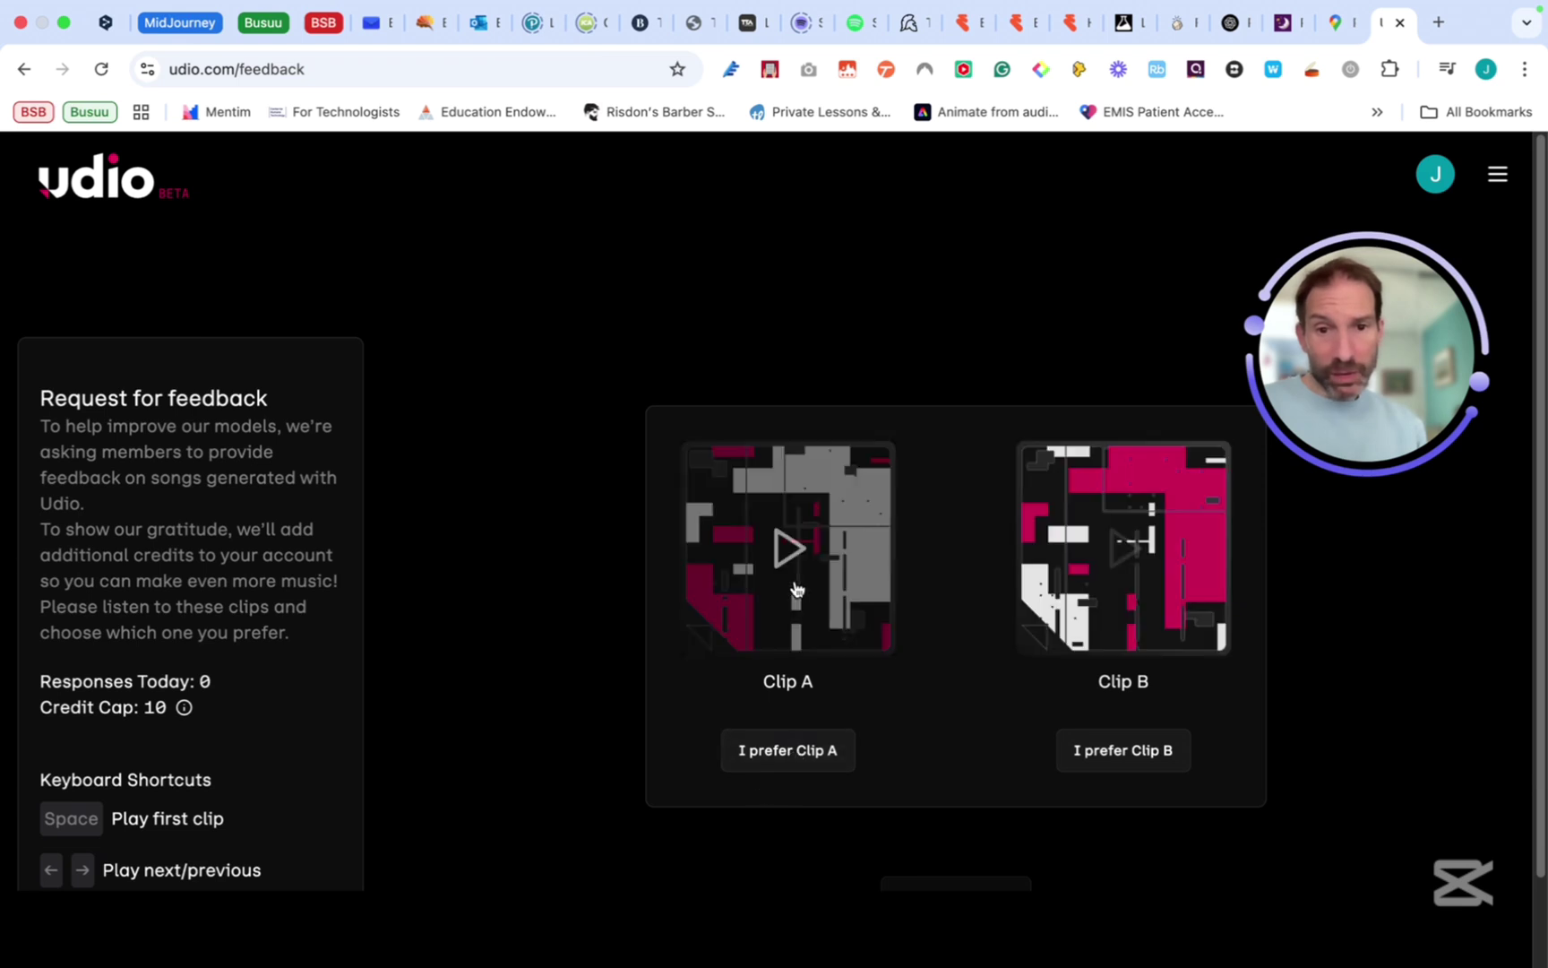
left_click(1130, 752)
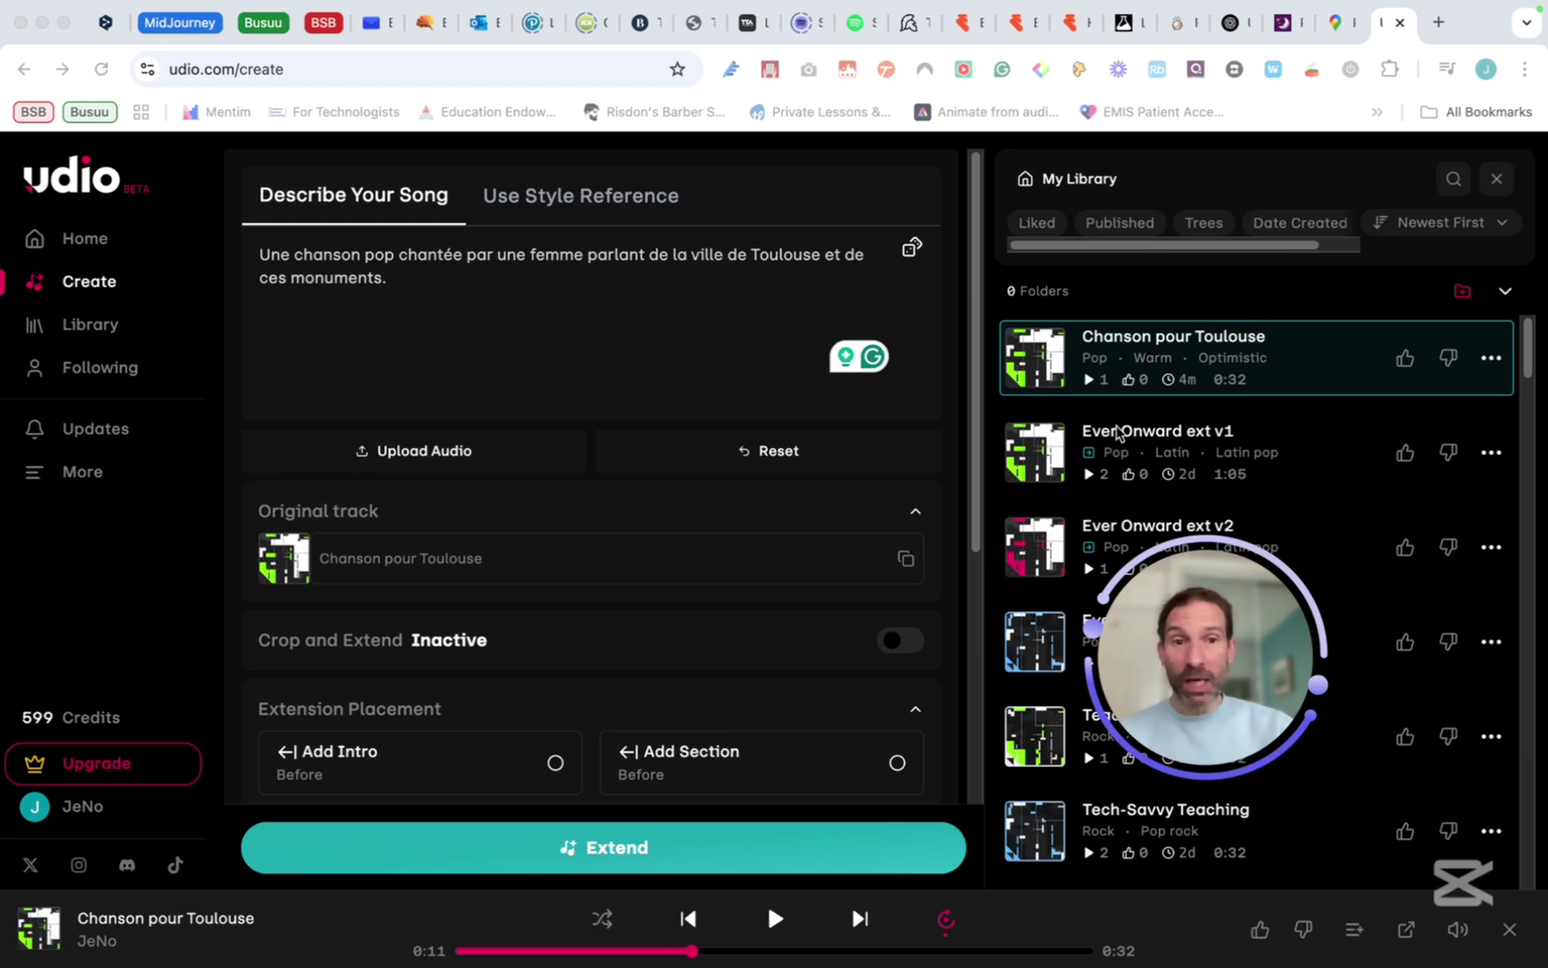
Play the song "Chanson pour Toulouse" in the library and choose to extend it
left_click(1035, 361)
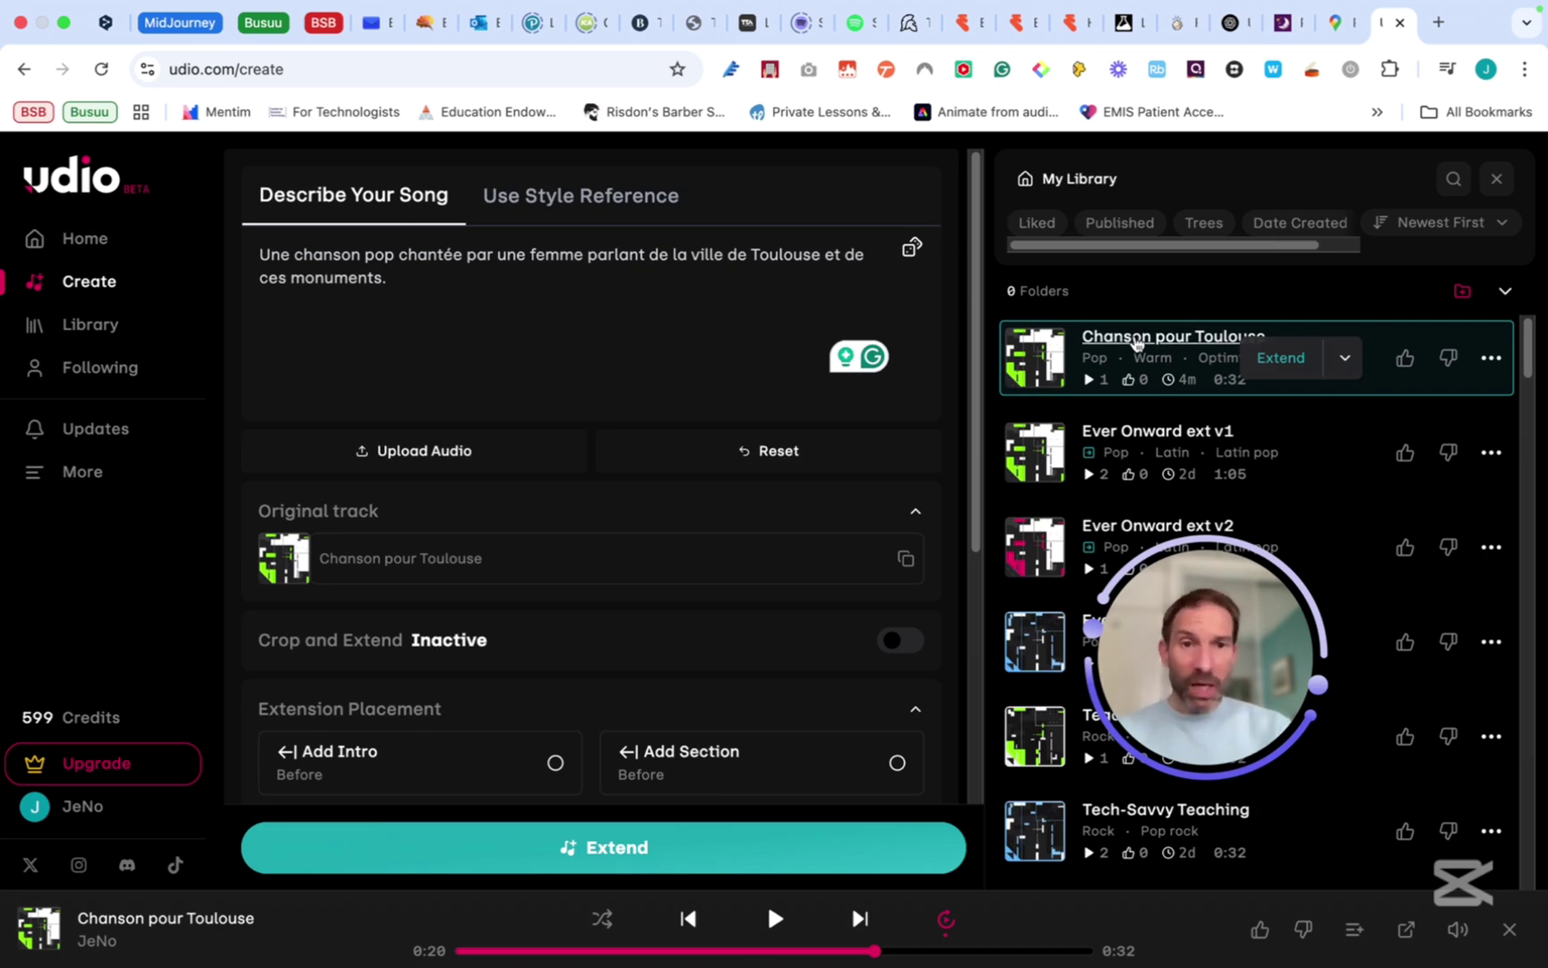
mouse_move(1157, 345)
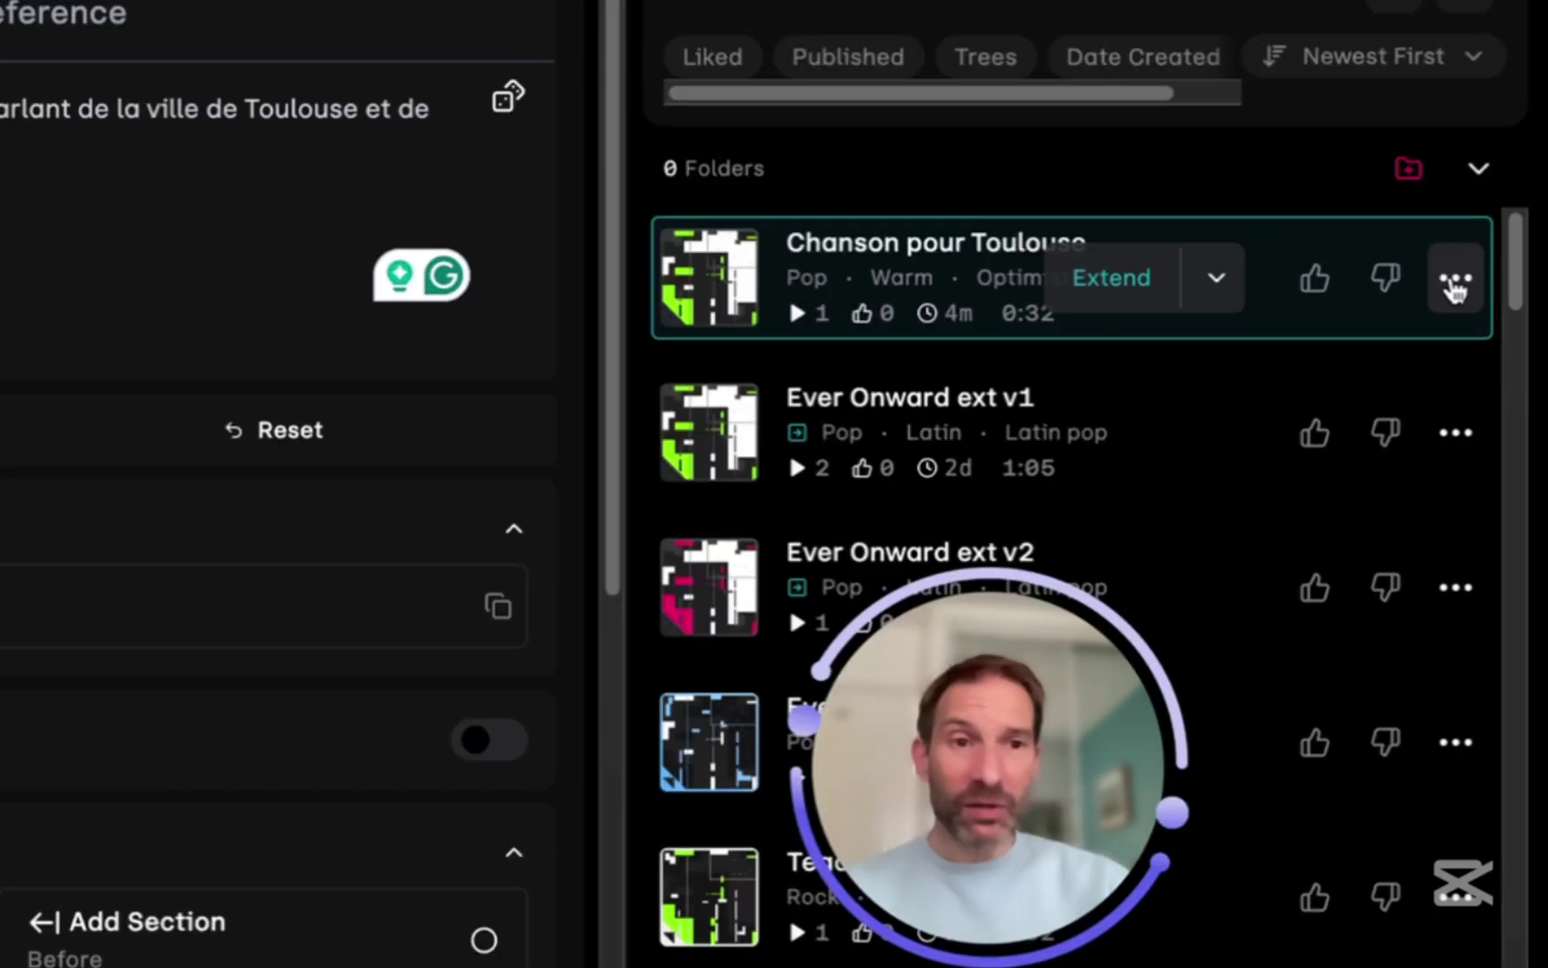
left_click(1491, 357)
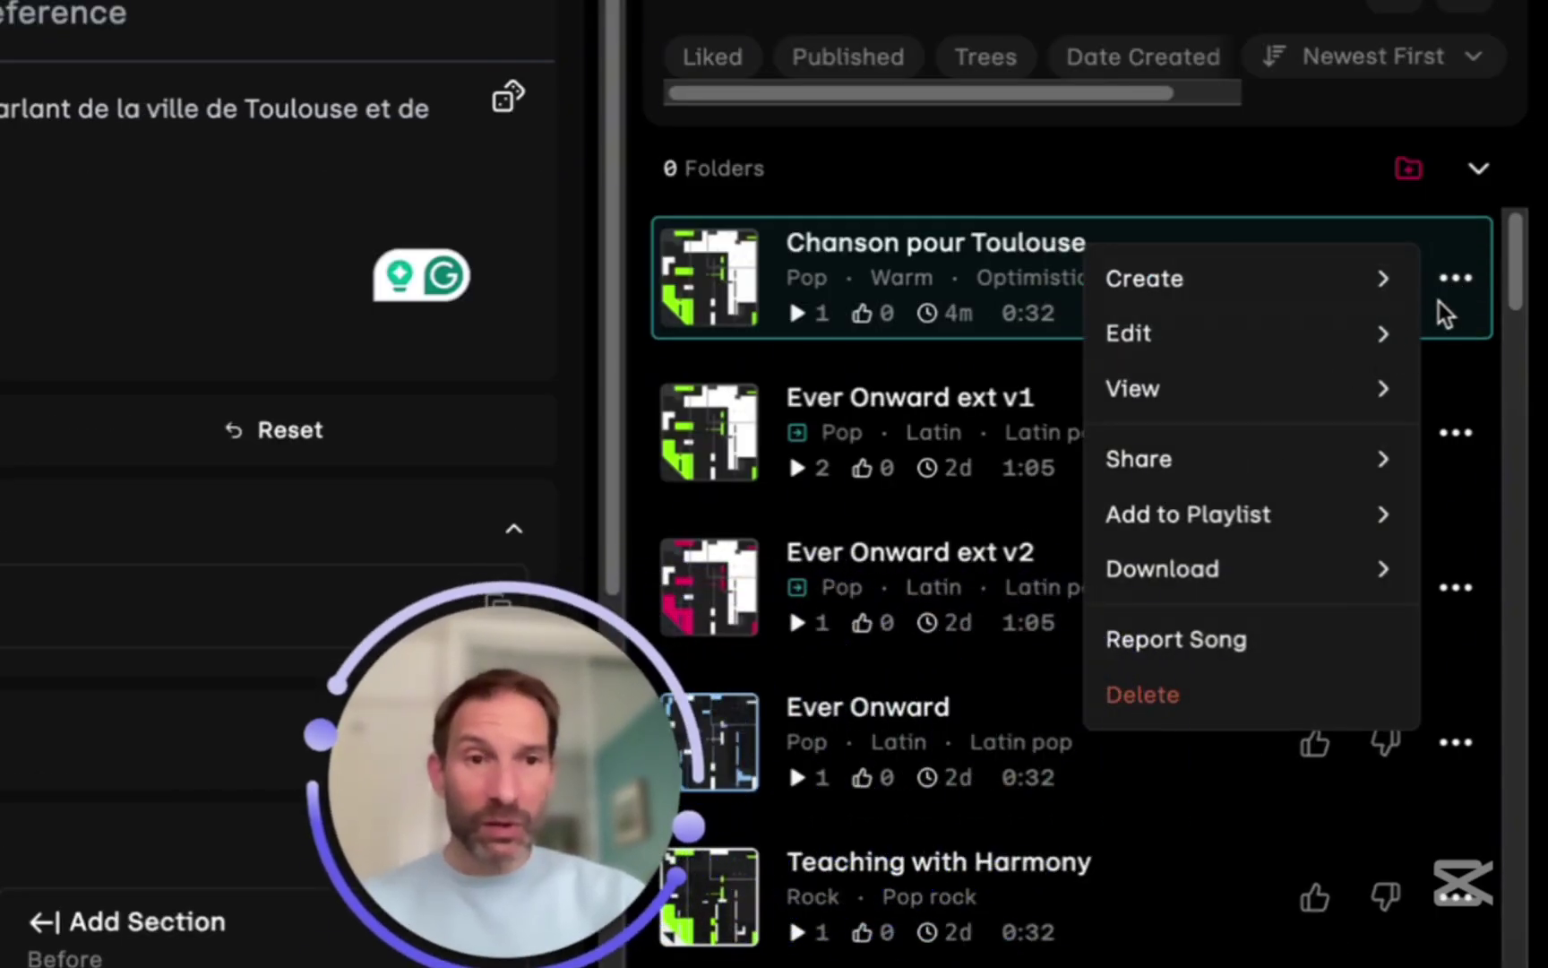
left_click(1382, 294)
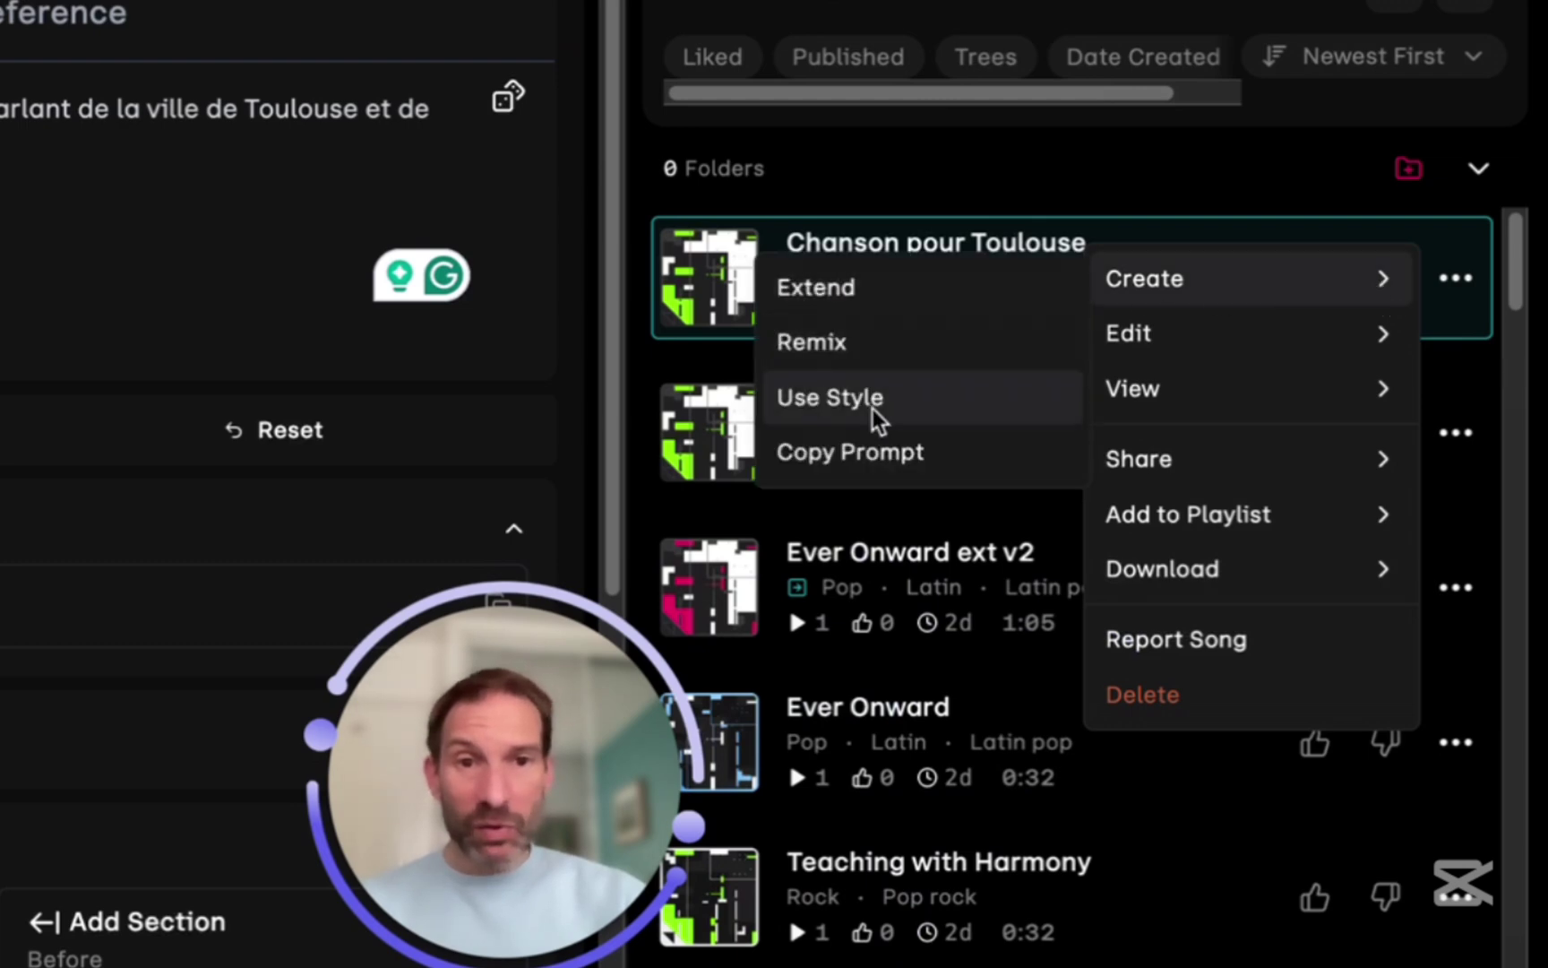
left_click(842, 288)
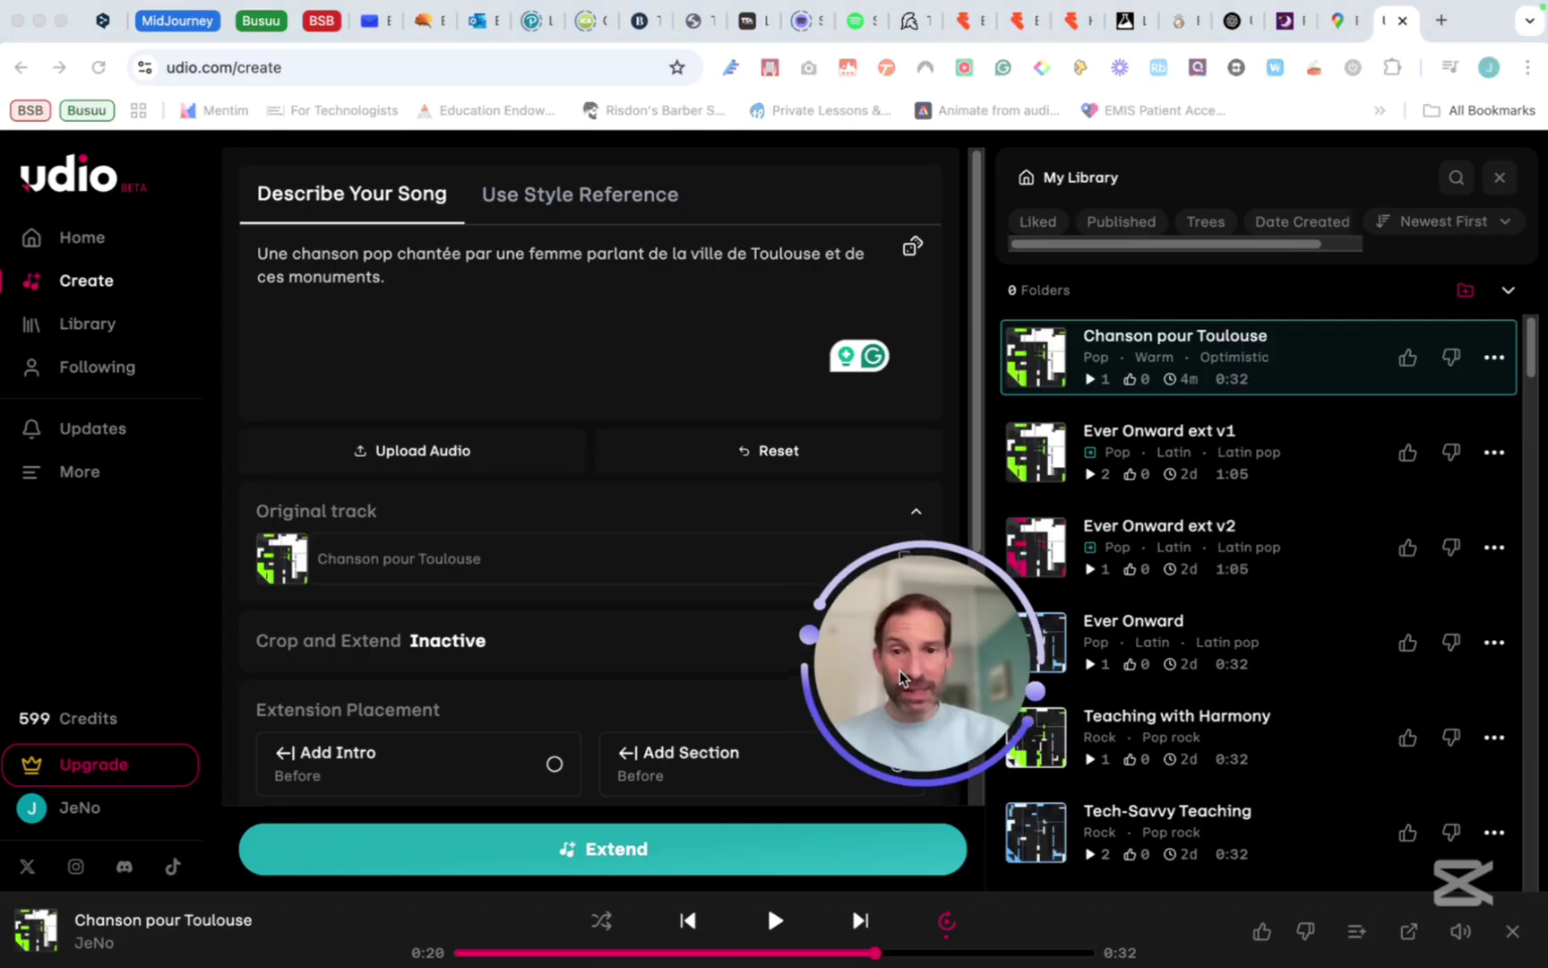
Examine the extension settings for "Chanson pour Toulouse", including crop, extension placement and lyrics options
scroll(154, 682, "down", 2)
scroll(696, 580, "down", 3)
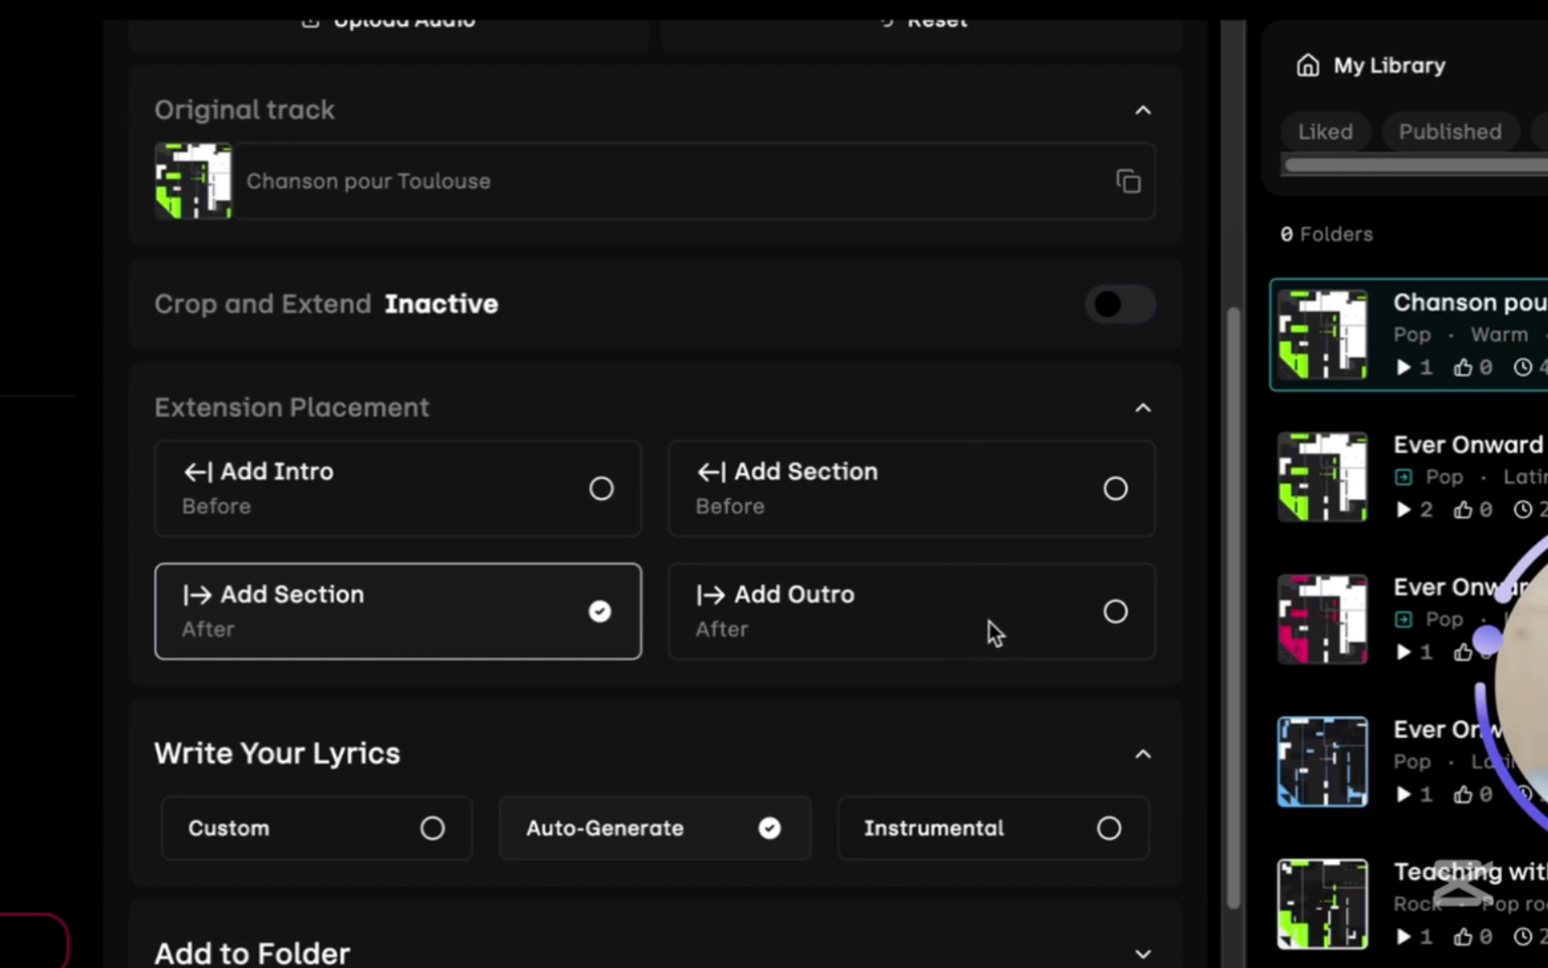
scroll(995, 633, "down", 1)
scroll(995, 633, "up", 1)
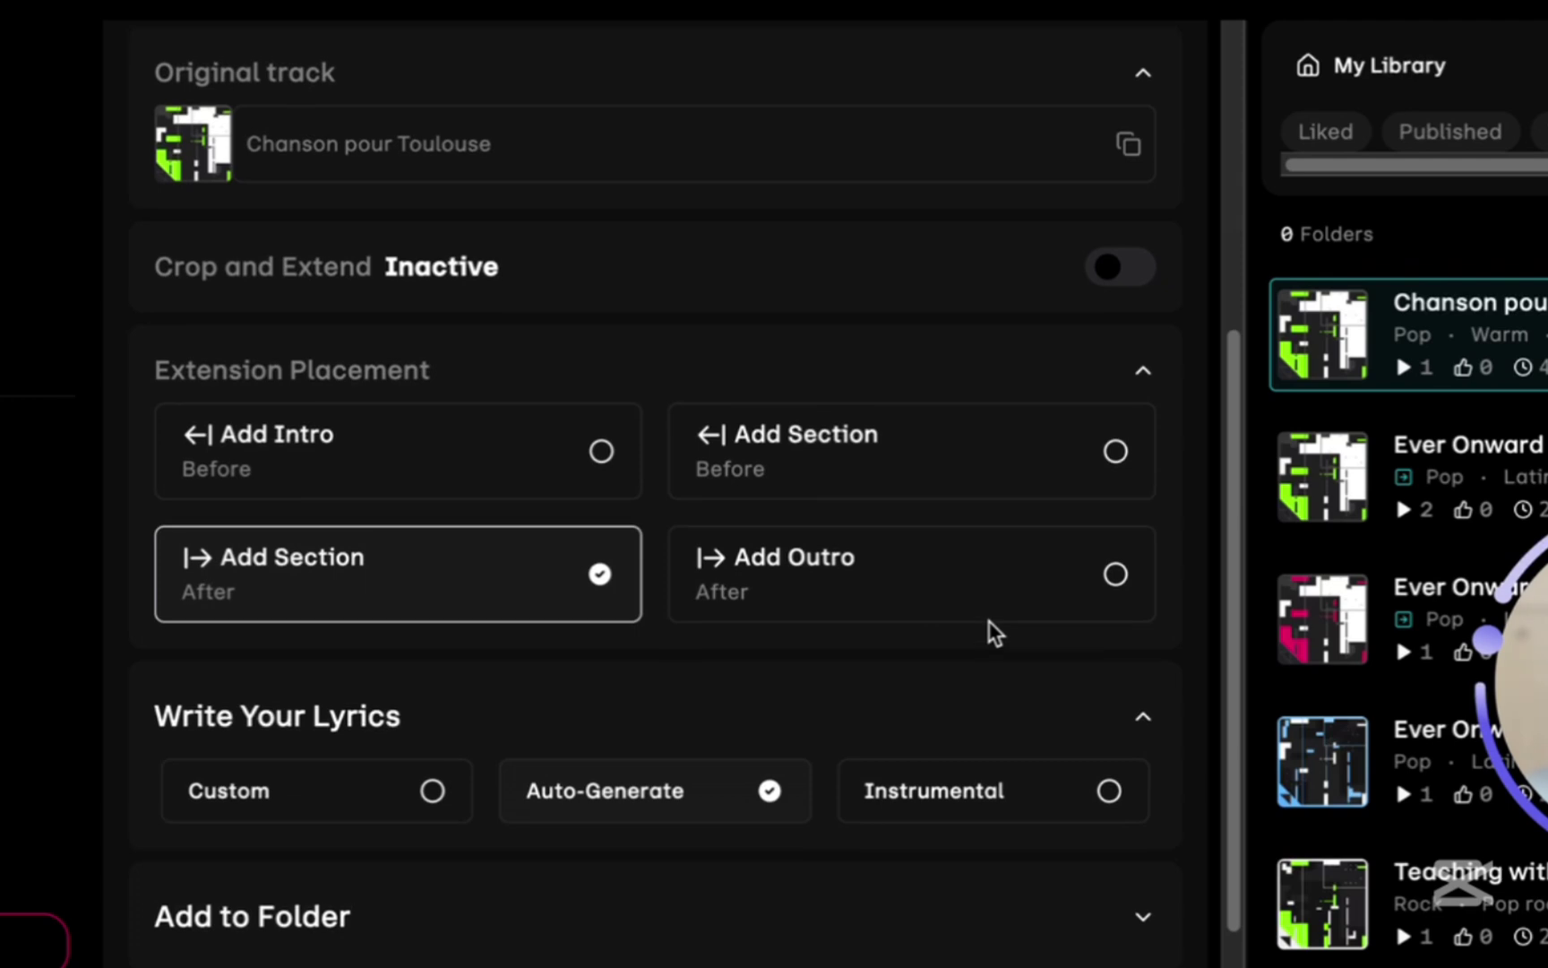
scroll(994, 632, "up", 1)
scroll(994, 633, "down", 3)
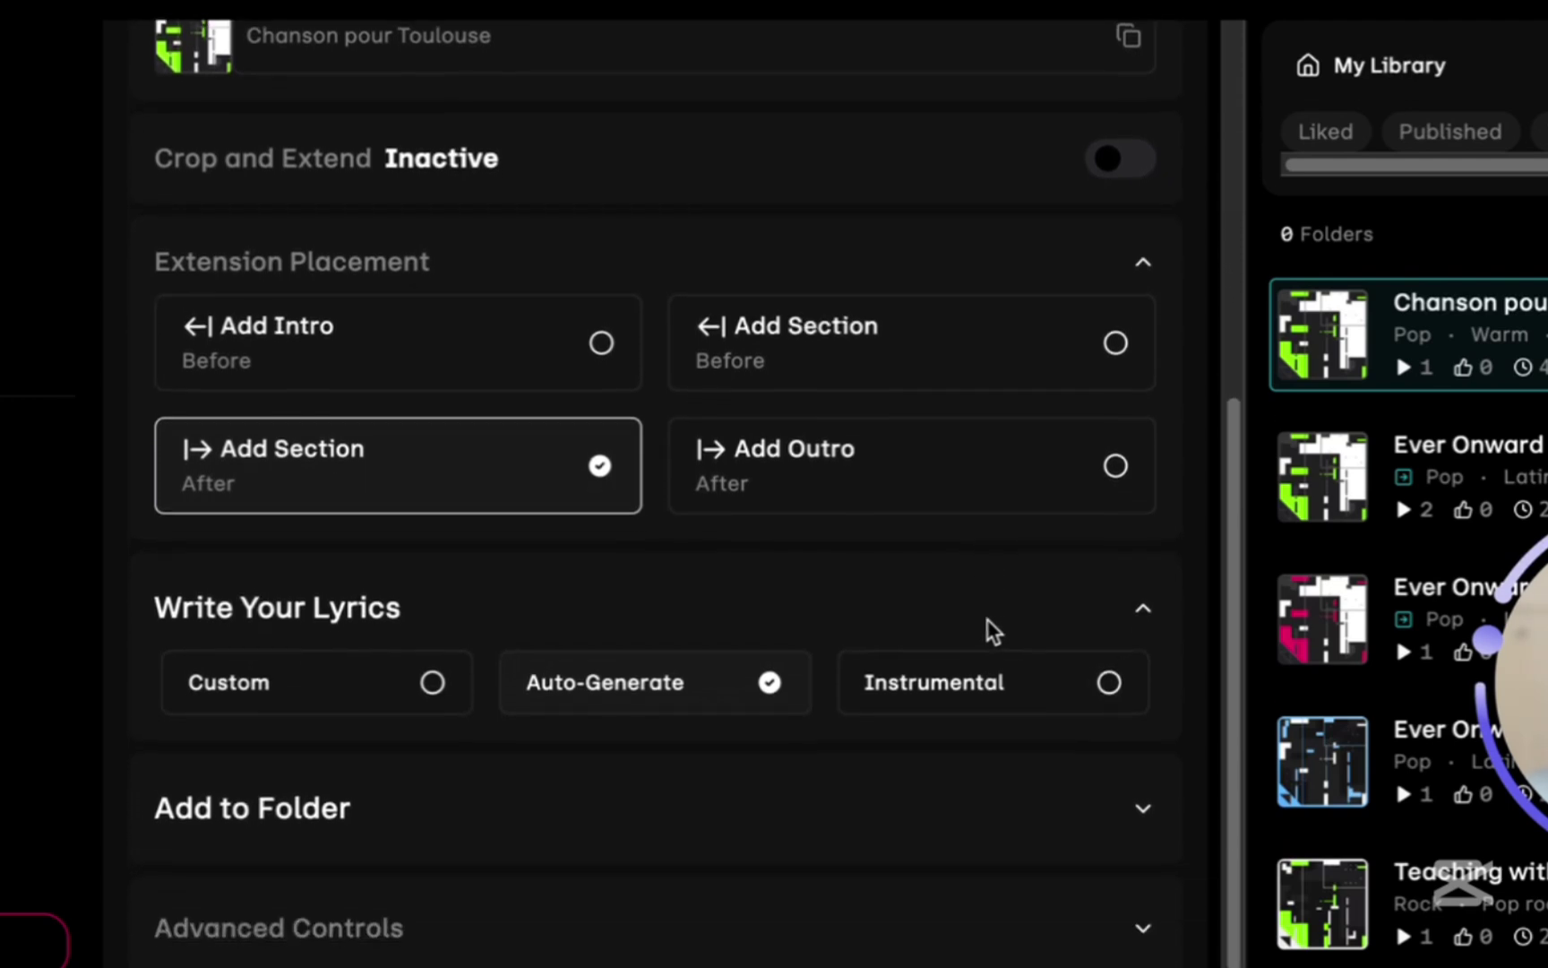
scroll(994, 632, "up", 3)
scroll(995, 632, "up", 1)
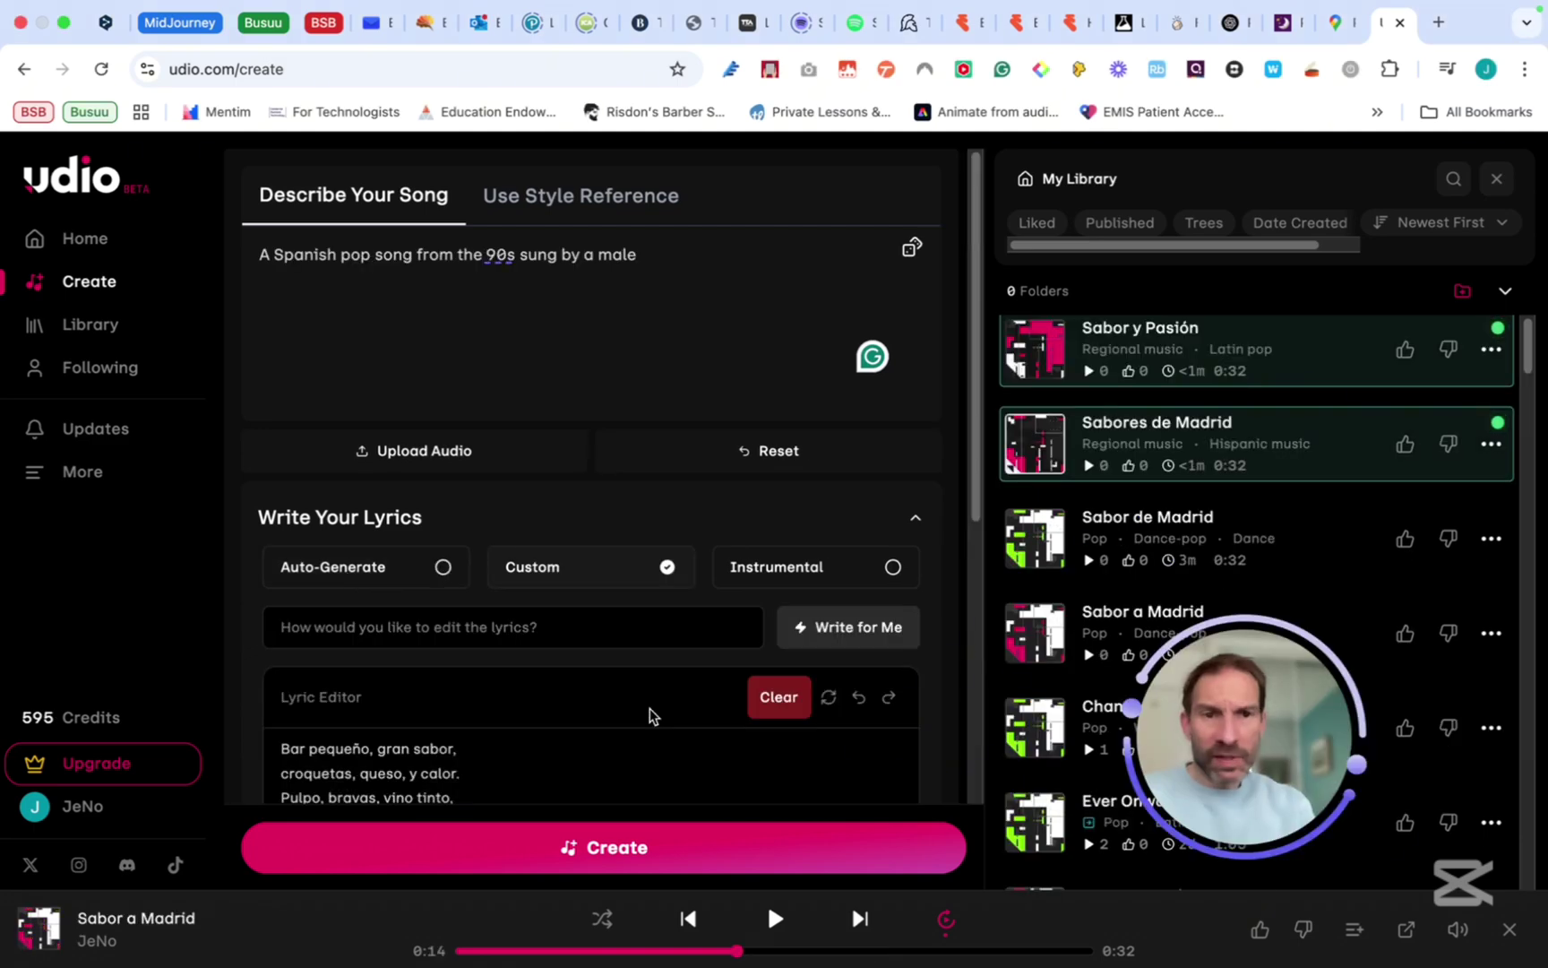
Play and pause "Sabor y Pasión" and "Sabores de Madrid", and review the Spanish lyrics in the lyric editor
left_click(1035, 351)
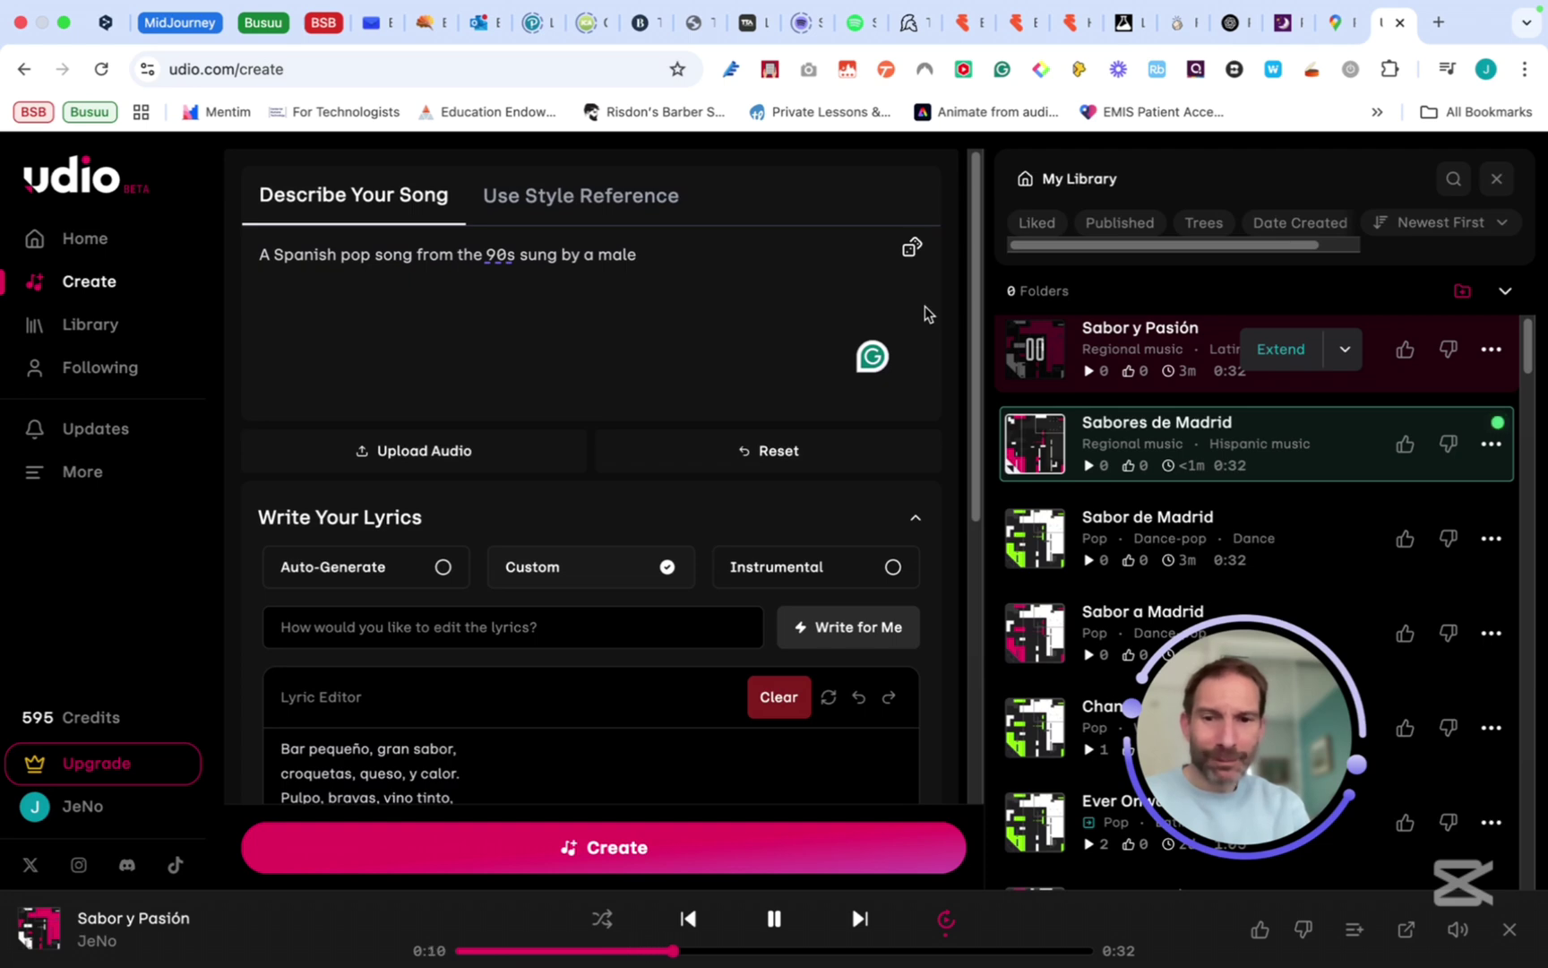
left_click(1037, 358)
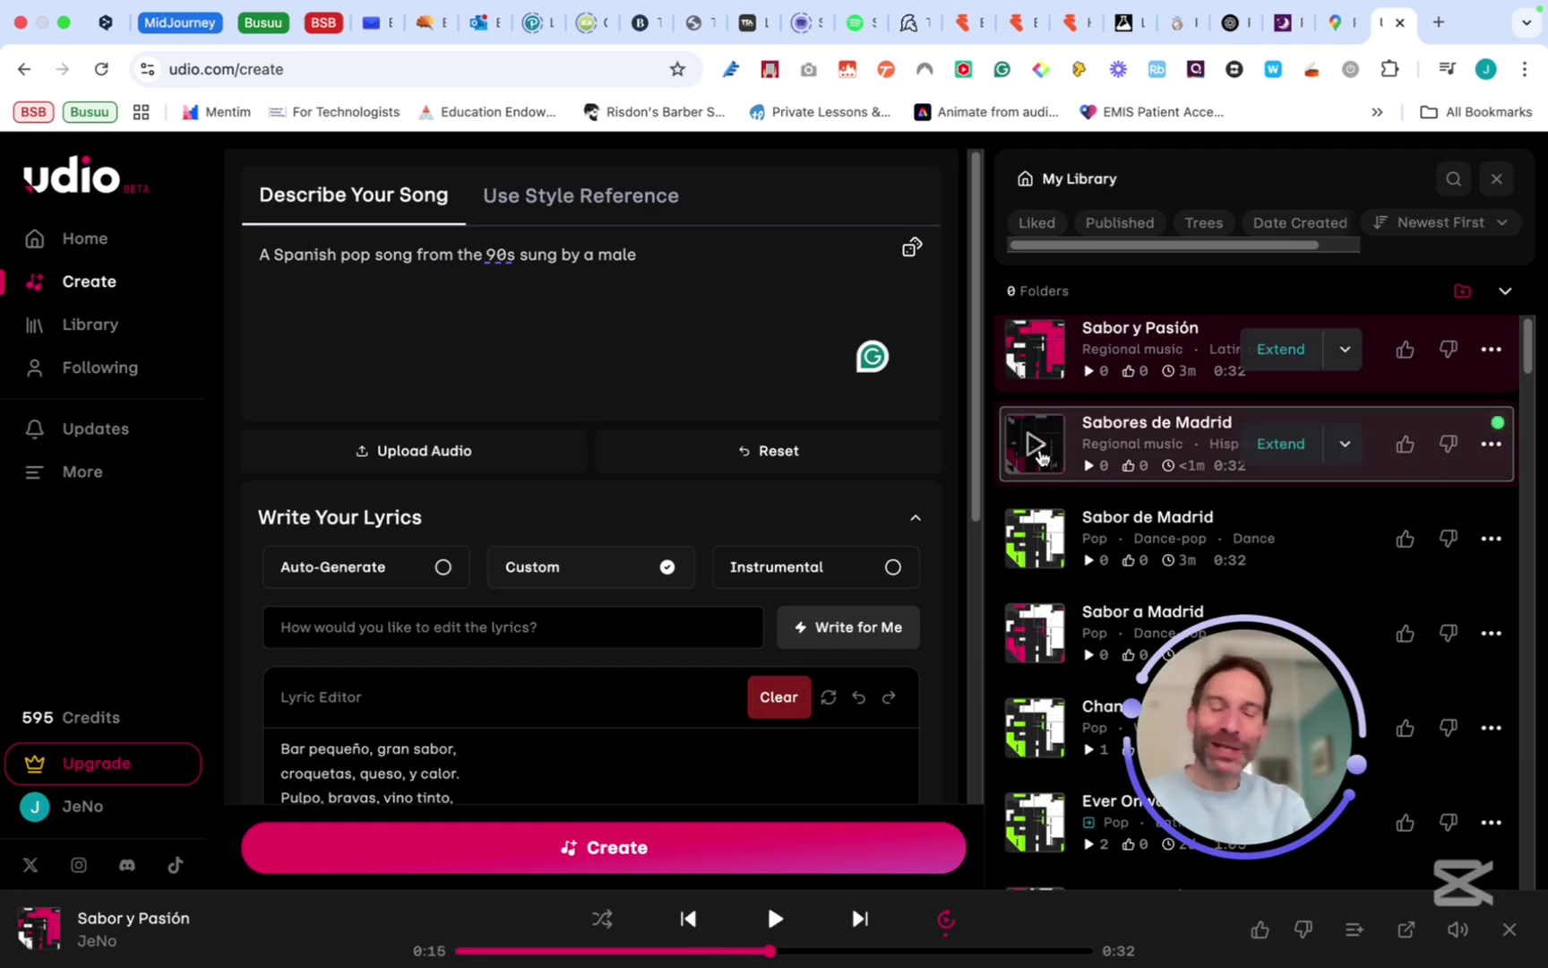
left_click(1038, 448)
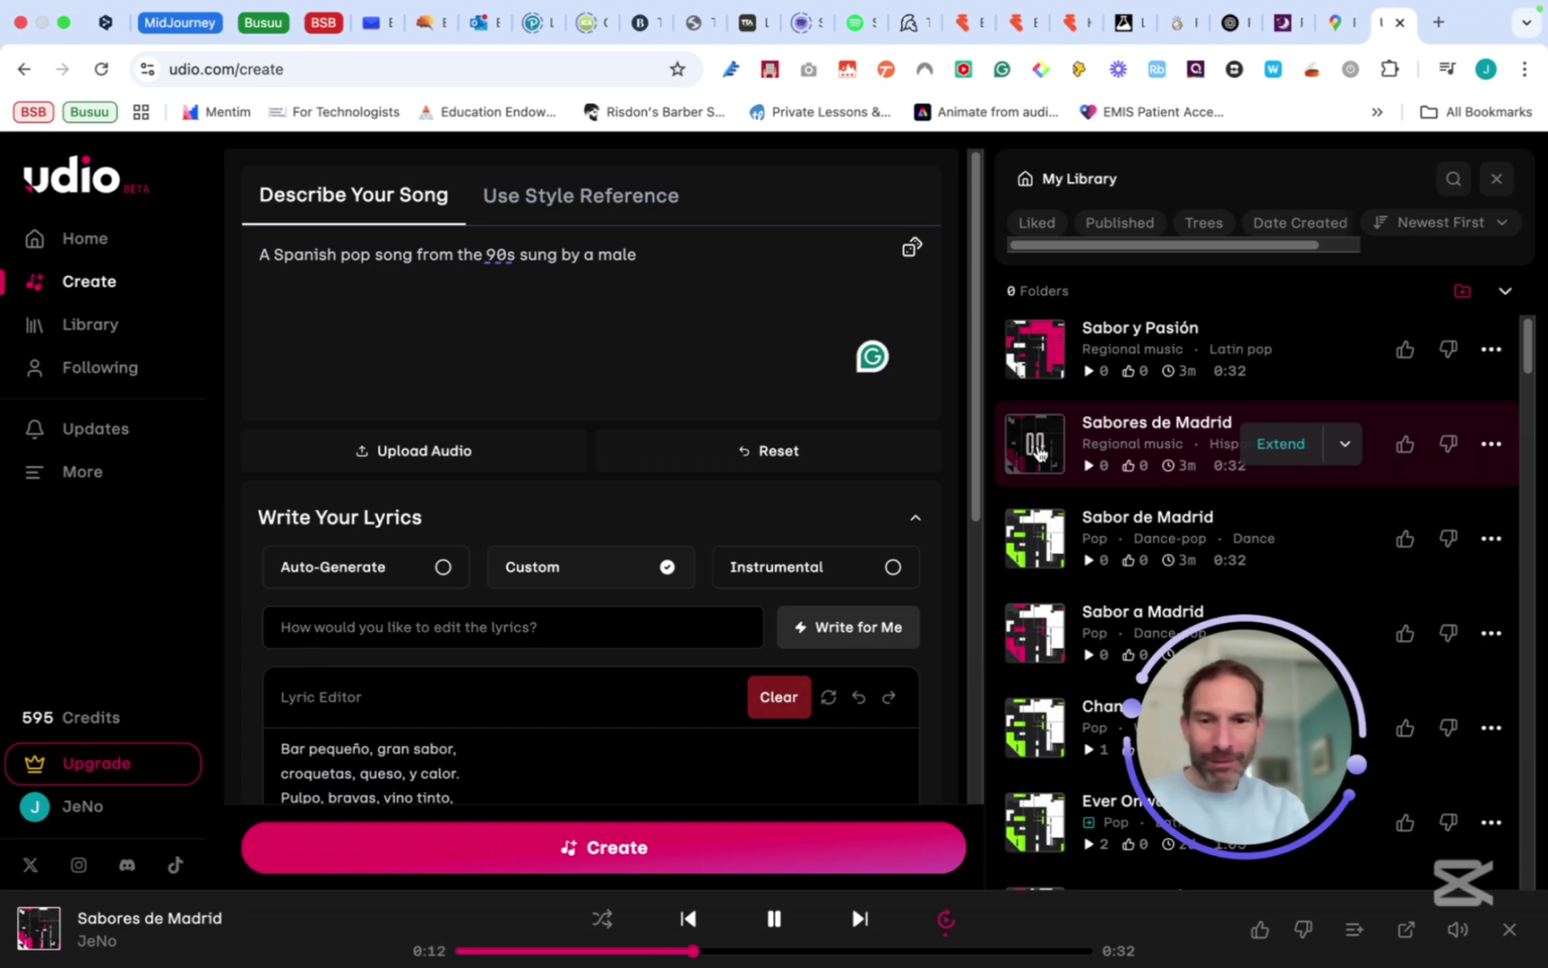
left_click(1036, 444)
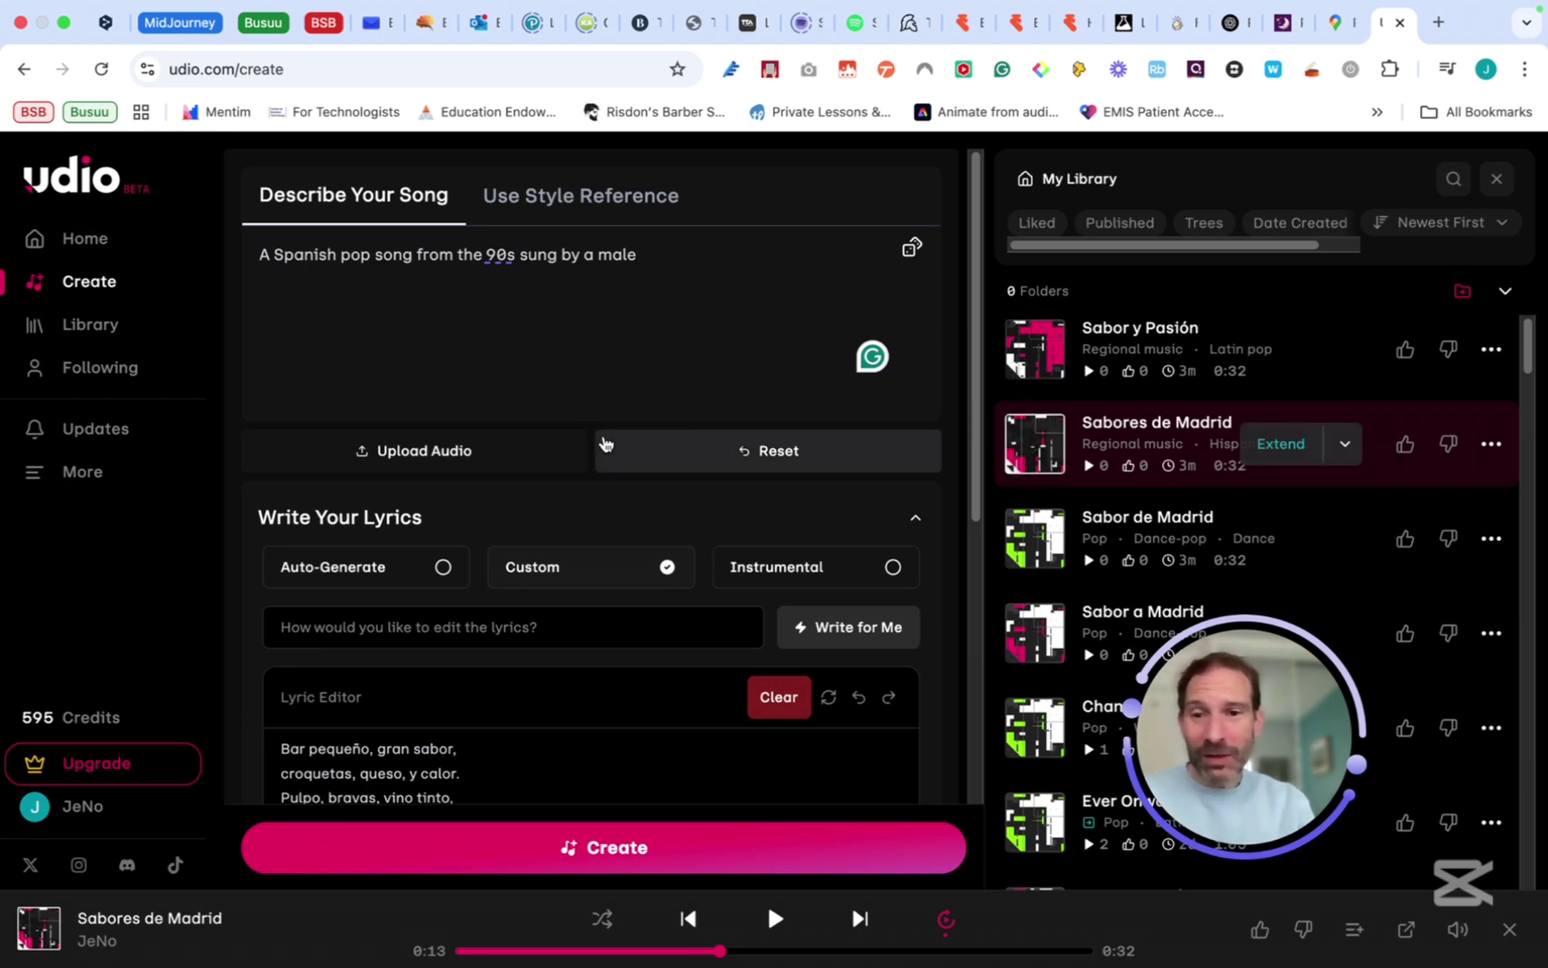
scroll(549, 652, "down", 5)
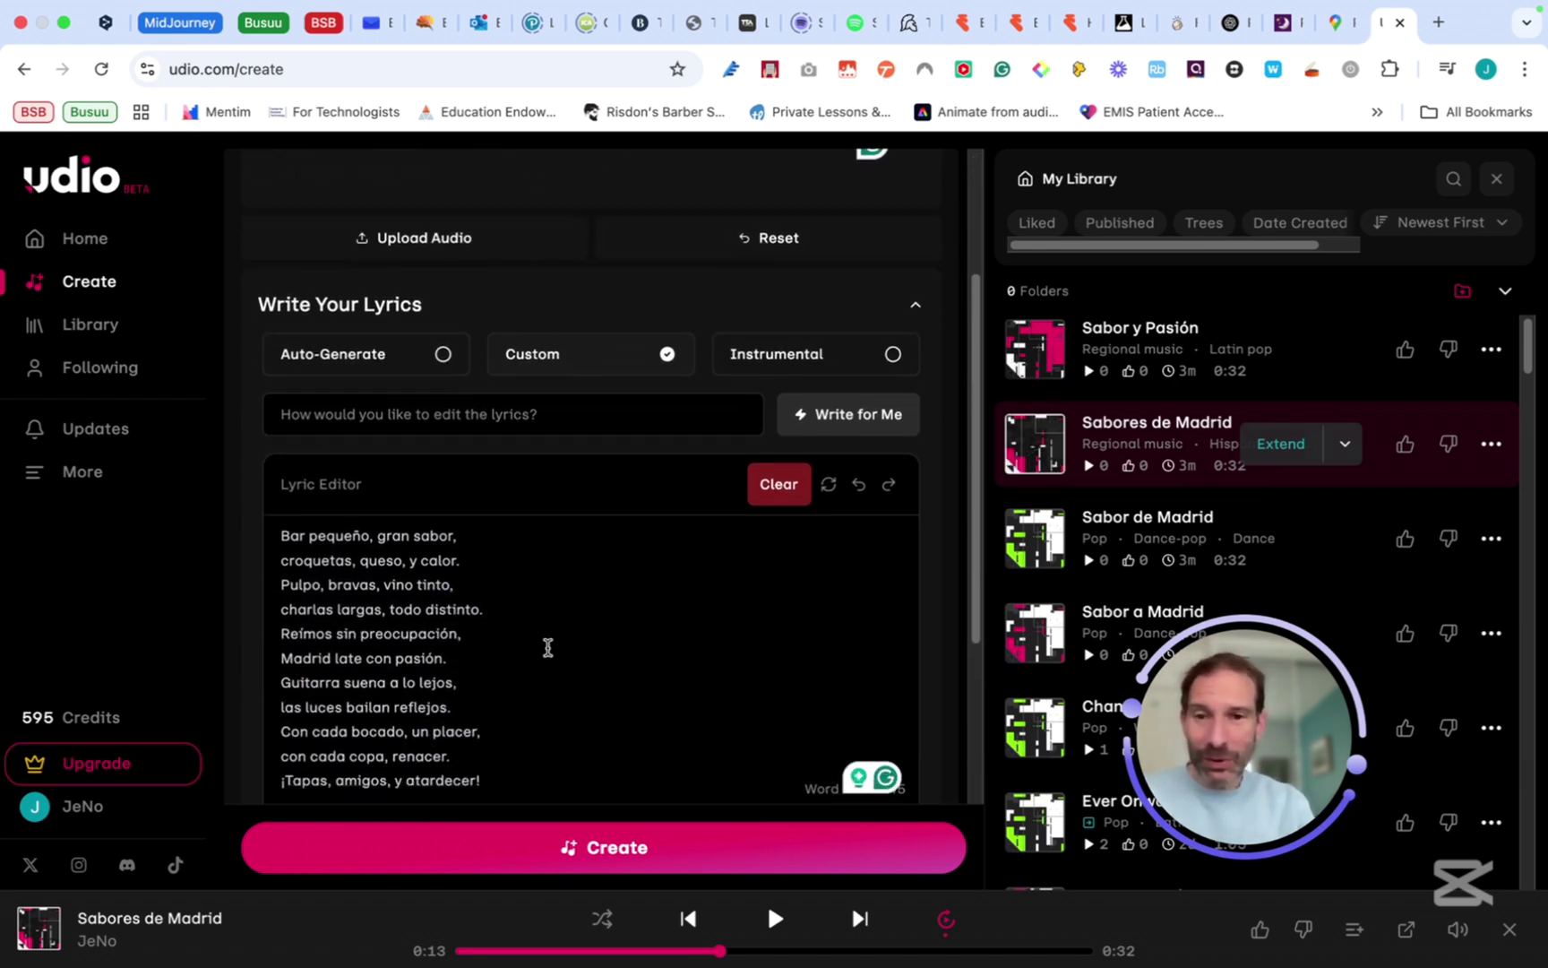
scroll(504, 619, "down", 2)
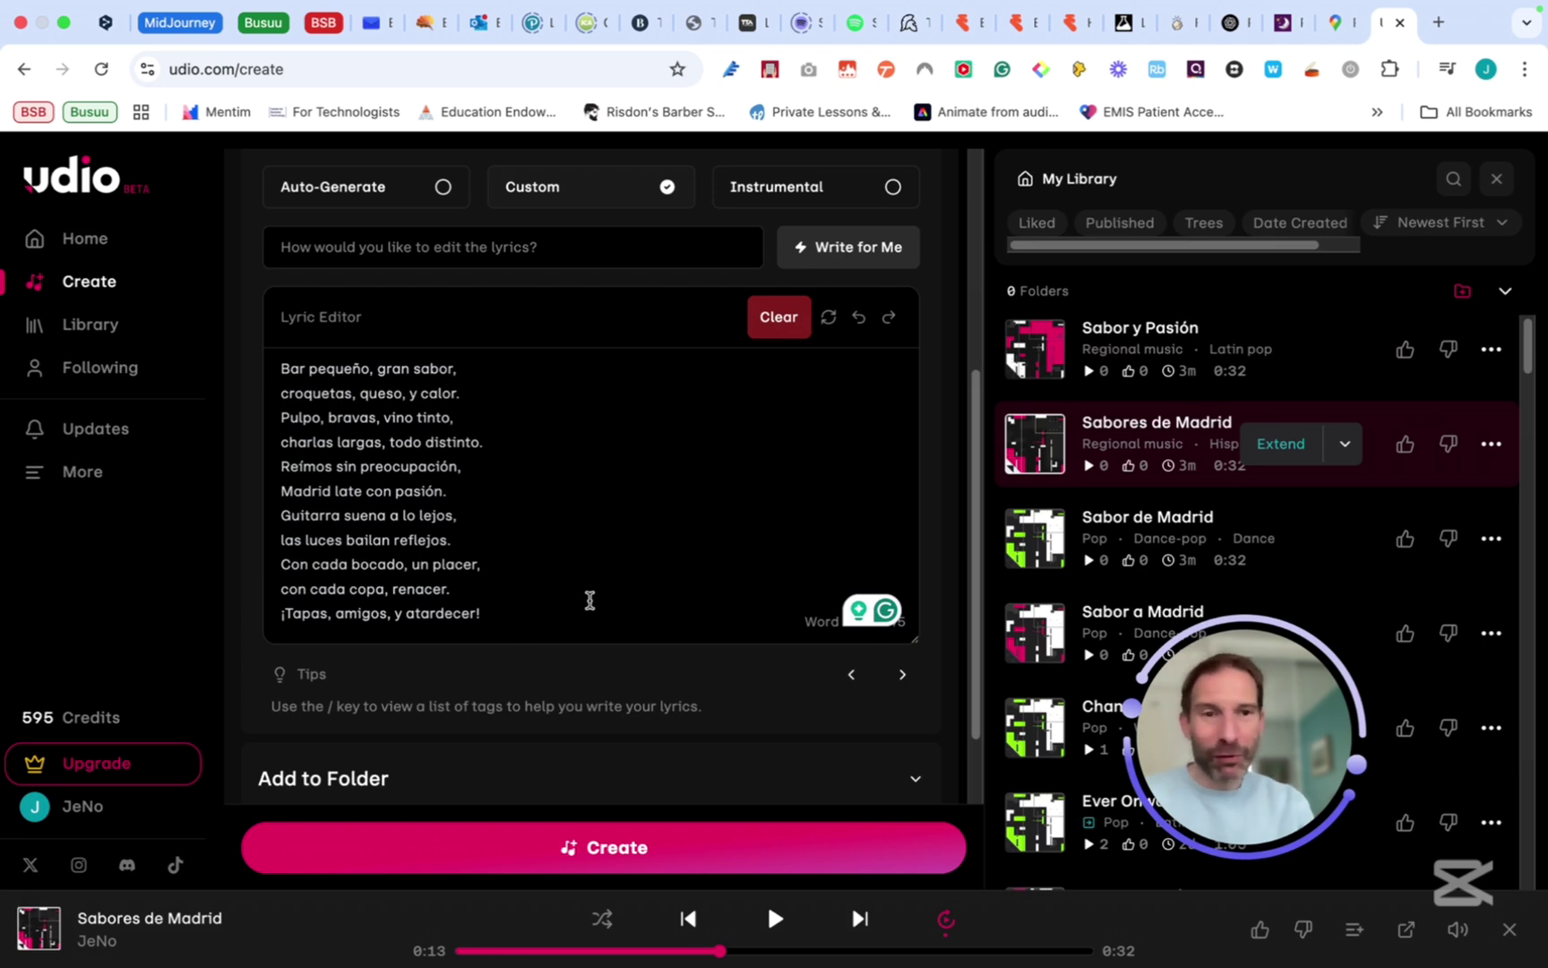
scroll(578, 537, "up", 1)
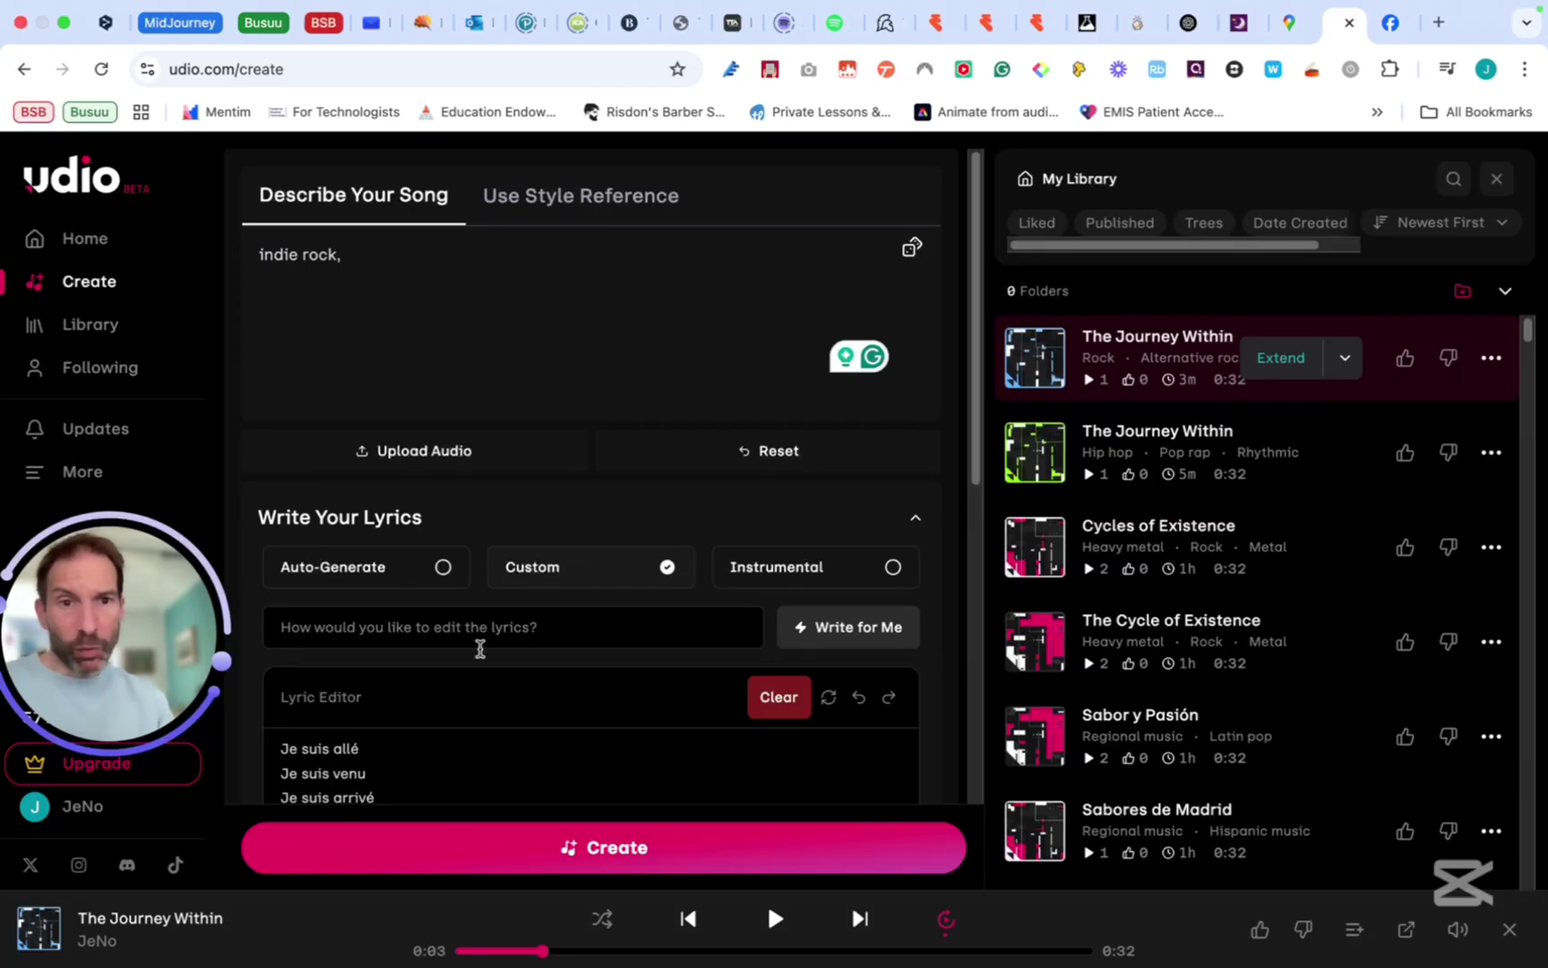
Read through the custom French "Je suis" lyrics in the lyric editor and the indie rock song description
scroll(463, 712, "down", 1)
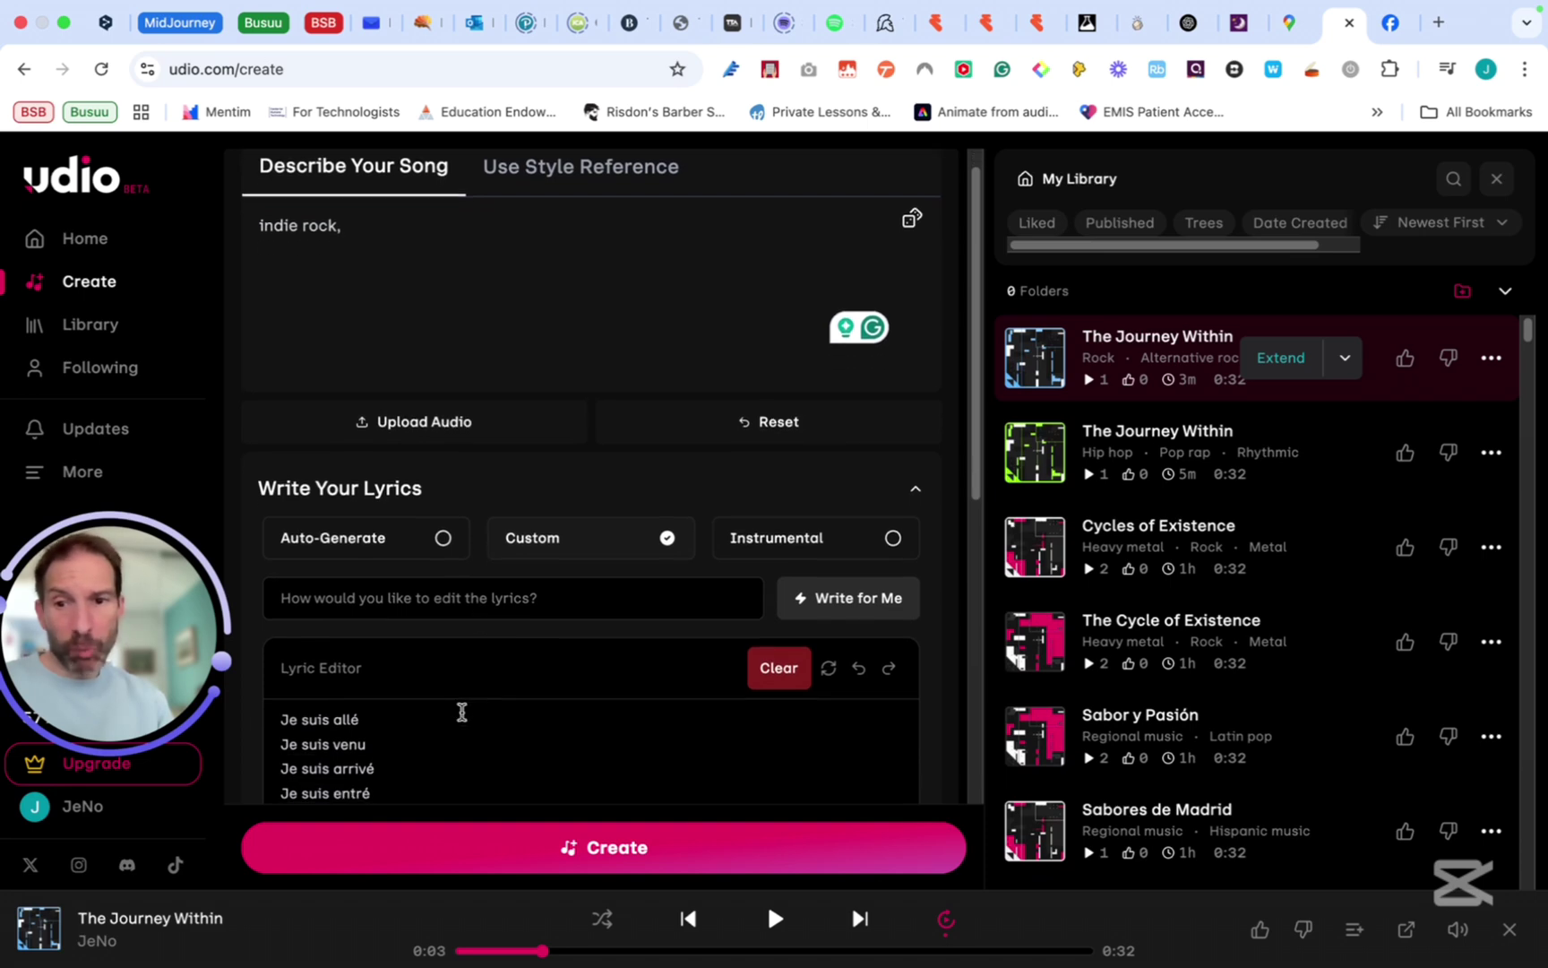
scroll(463, 712, "down", 5)
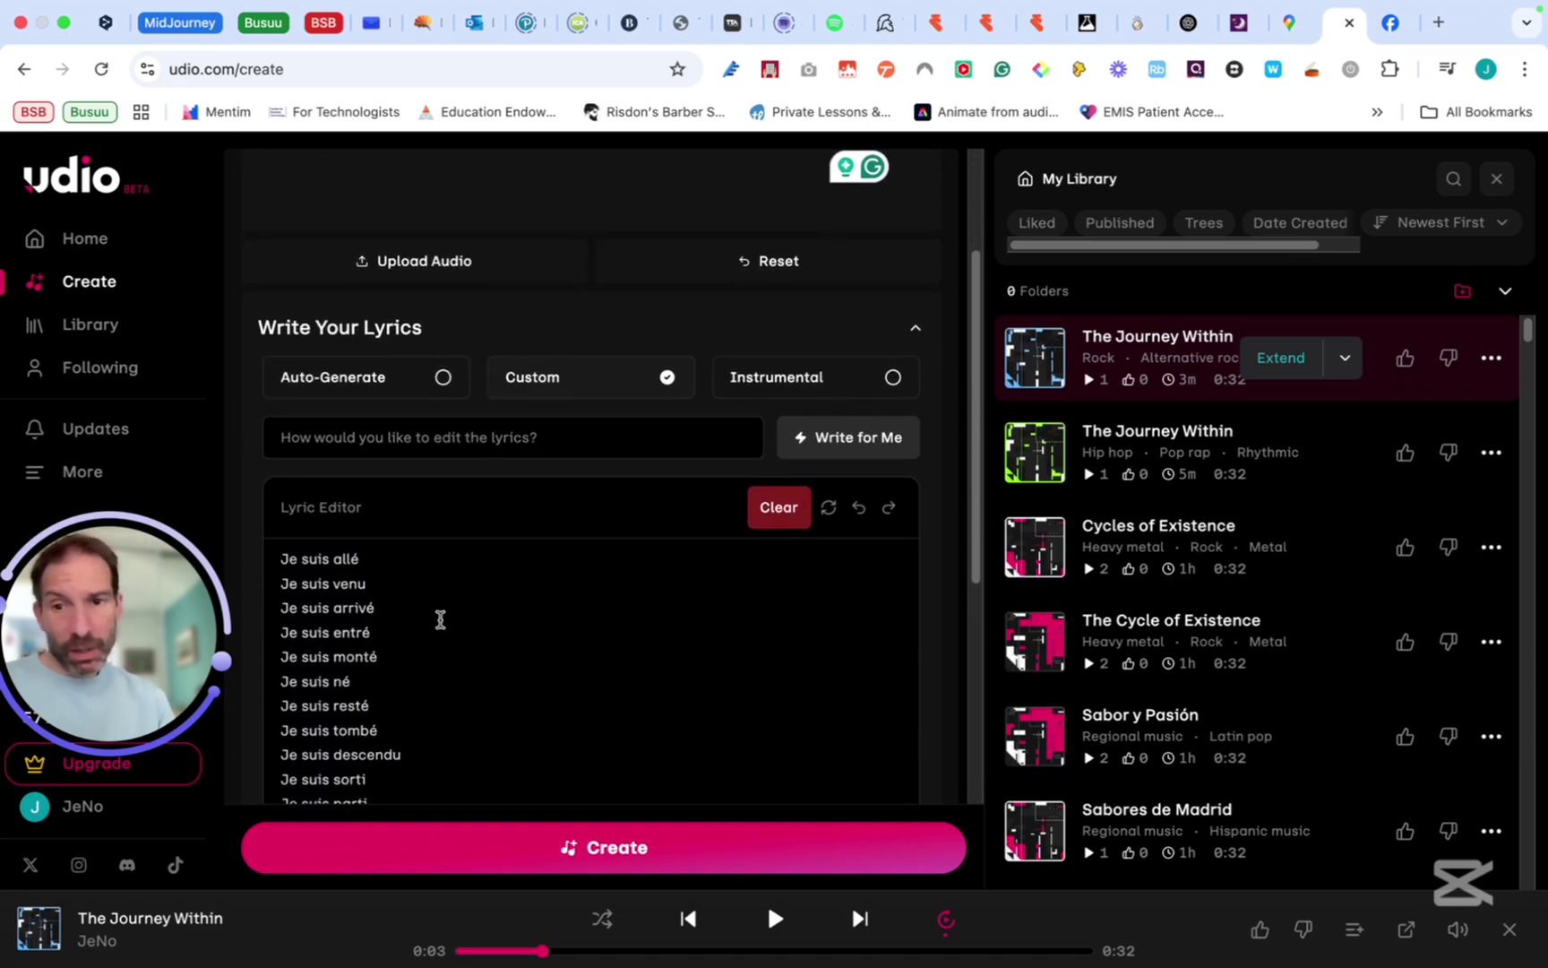
scroll(440, 620, "down", 3)
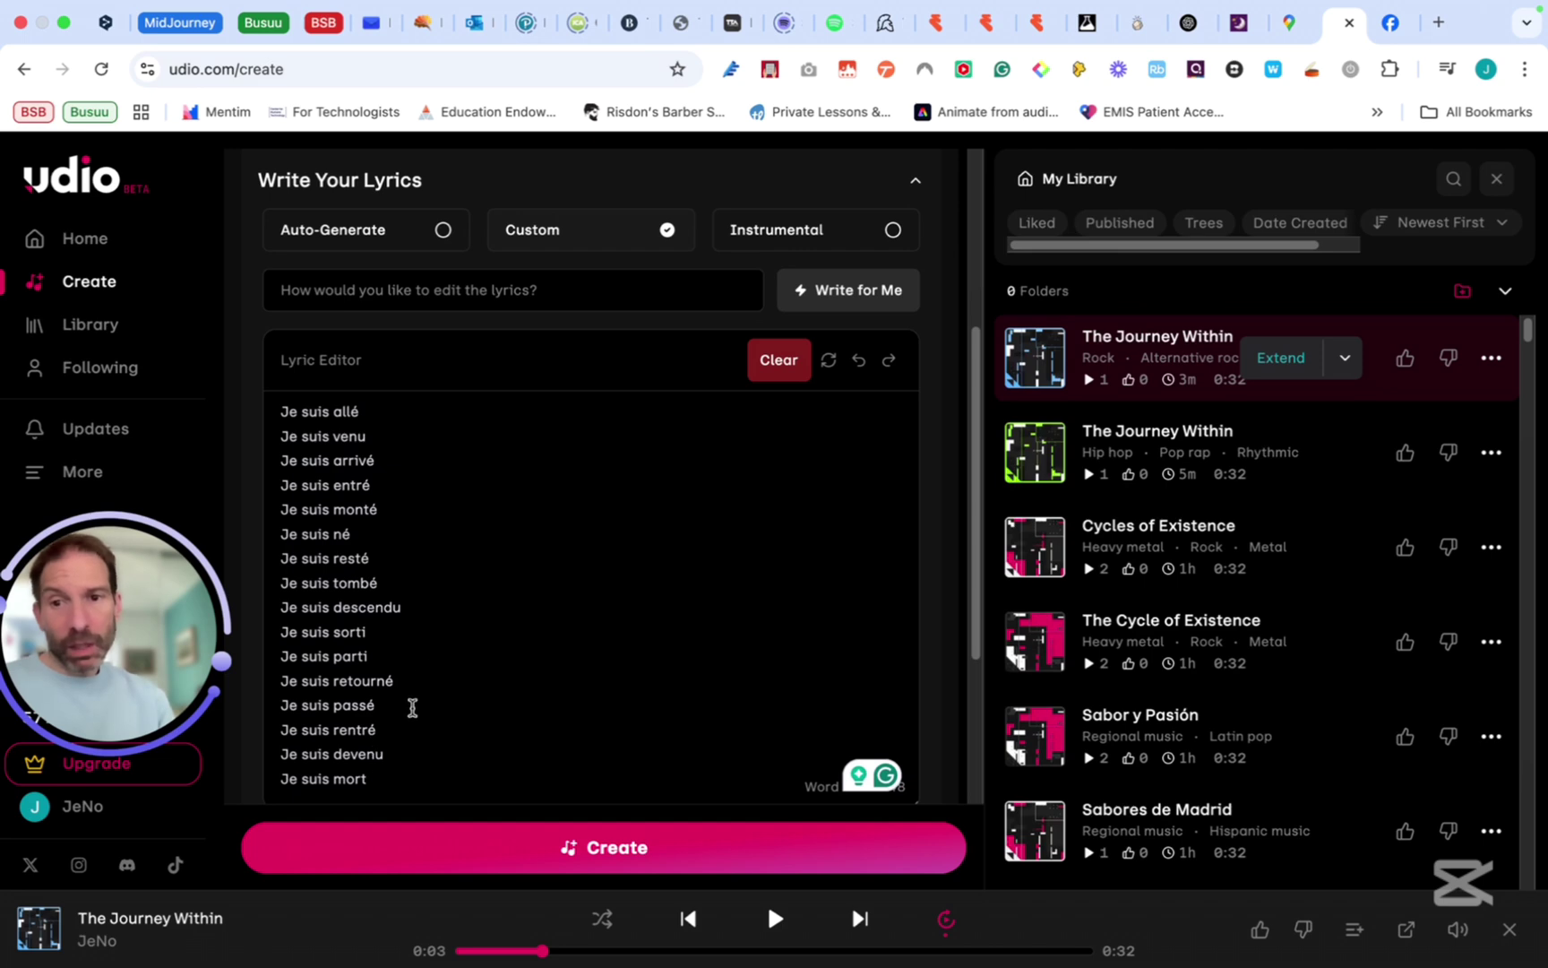
scroll(589, 724, "up", 3)
scroll(590, 724, "up", 4)
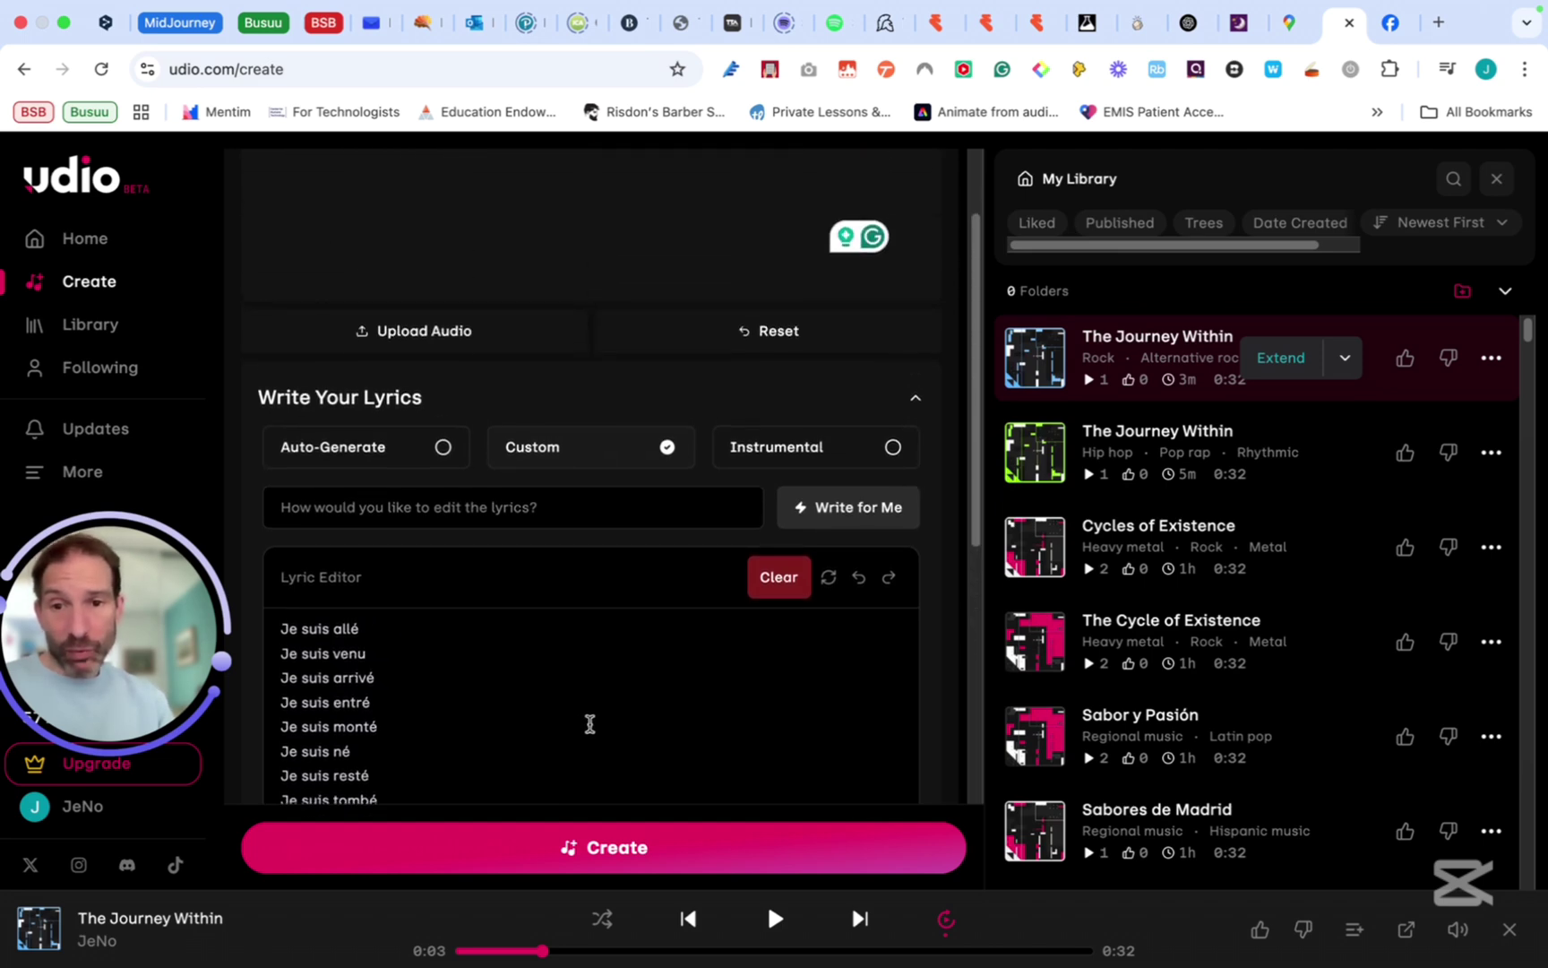
scroll(589, 724, "up", 2)
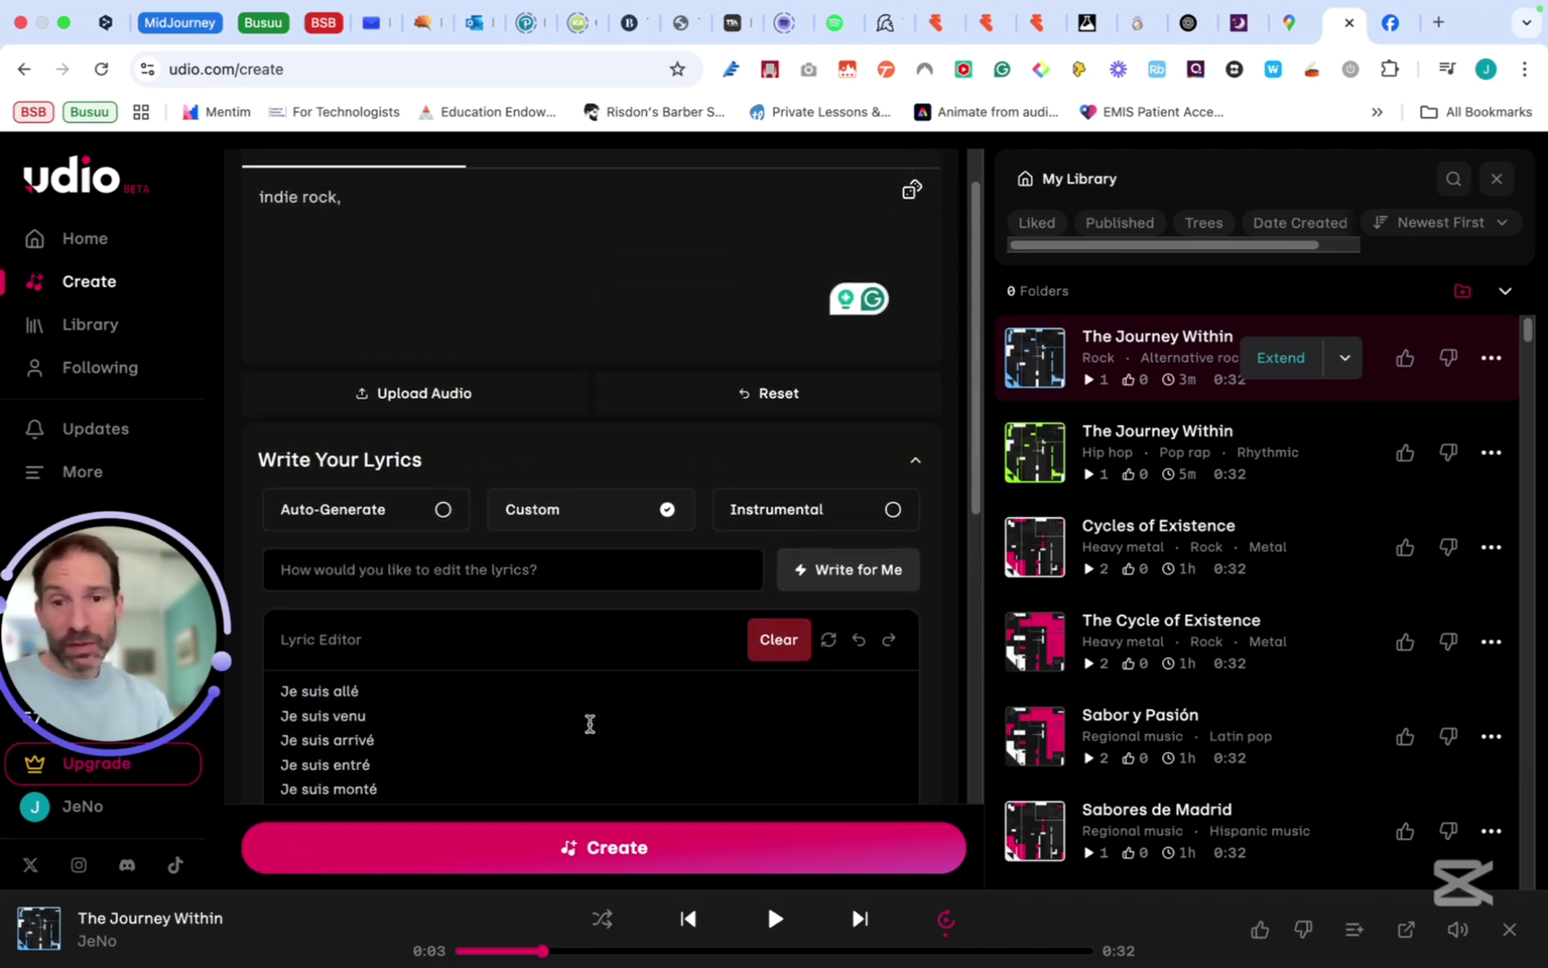
scroll(589, 724, "down", 1)
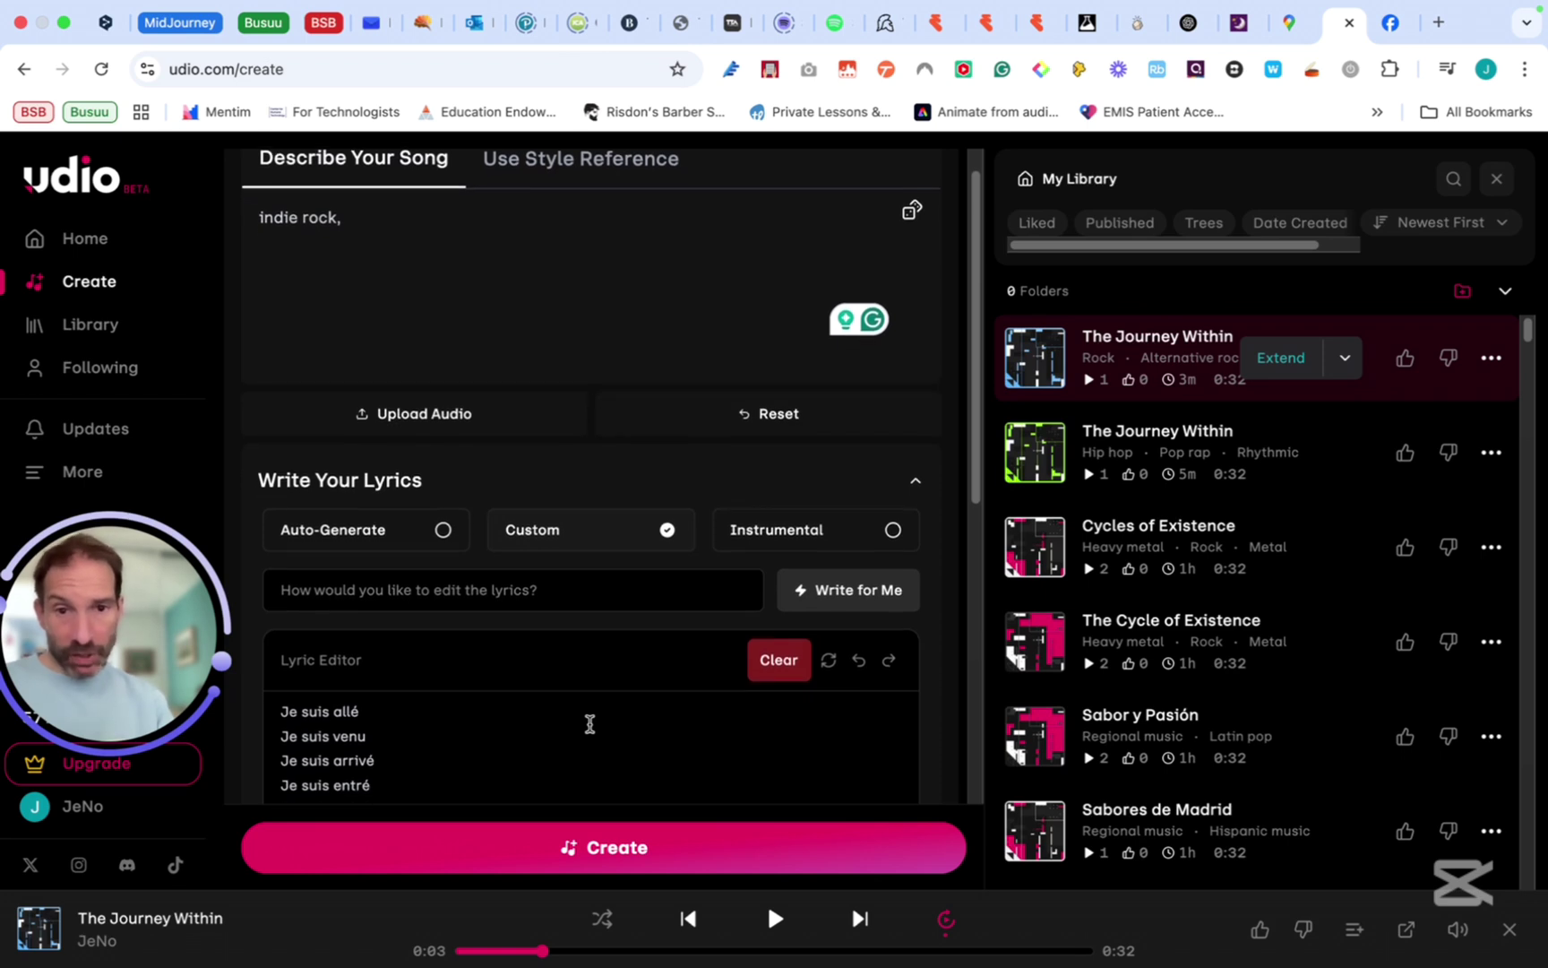
Play and pause "Cycles of Existence", followed by the hip hop and rock versions of "The Journey Within" in the library
scroll(590, 724, "up", 1)
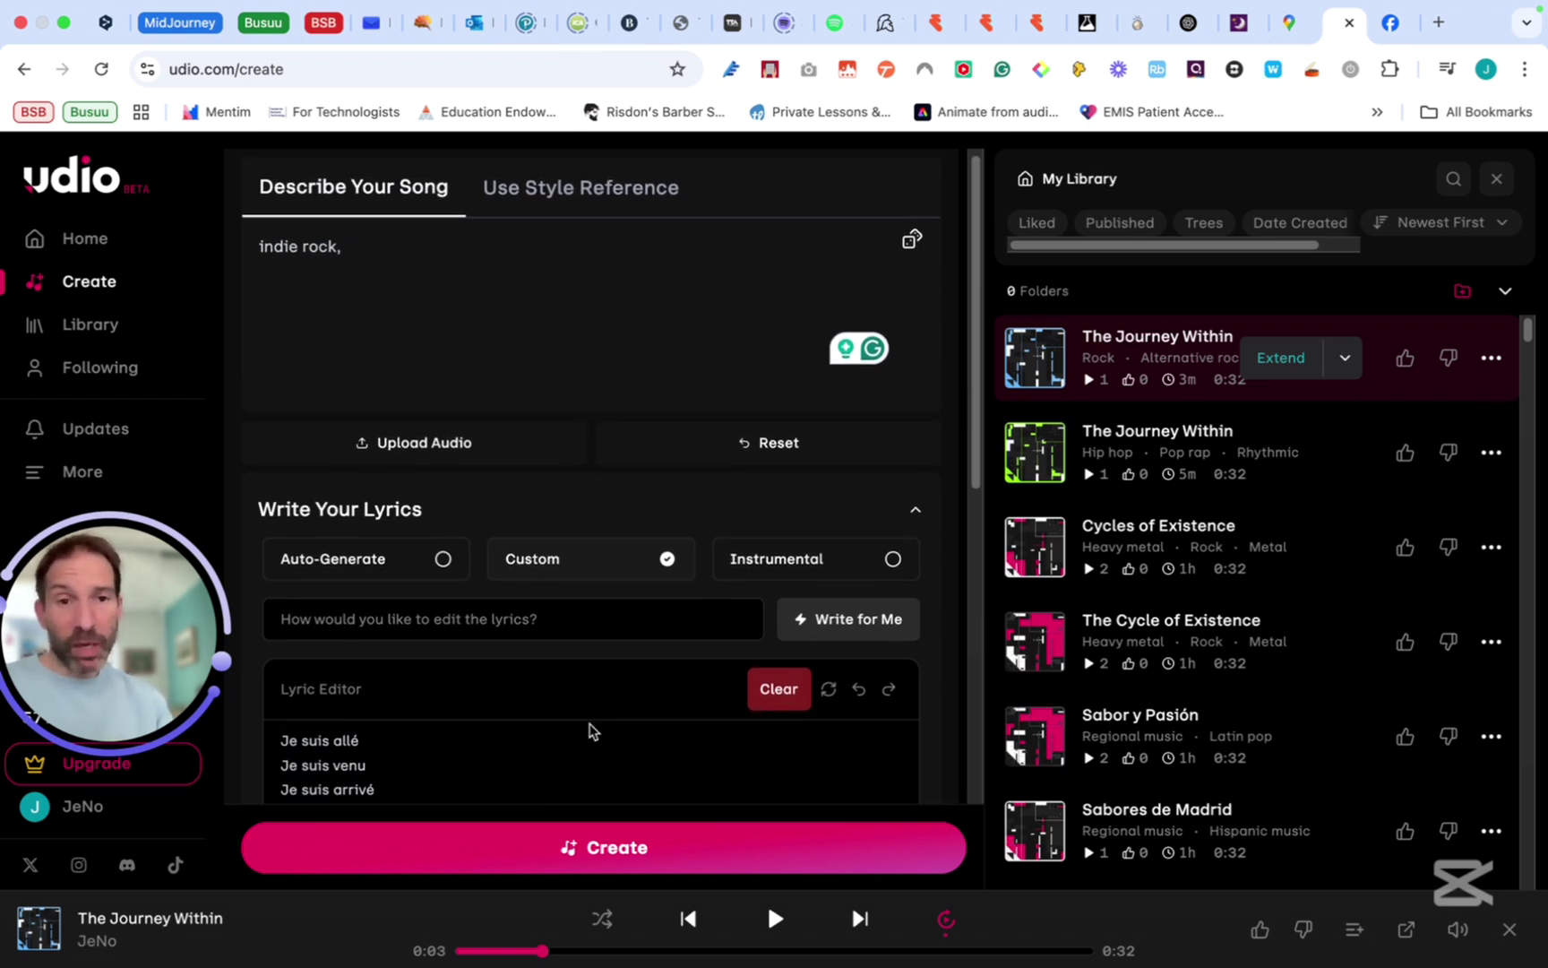
scroll(590, 730, "up", 1)
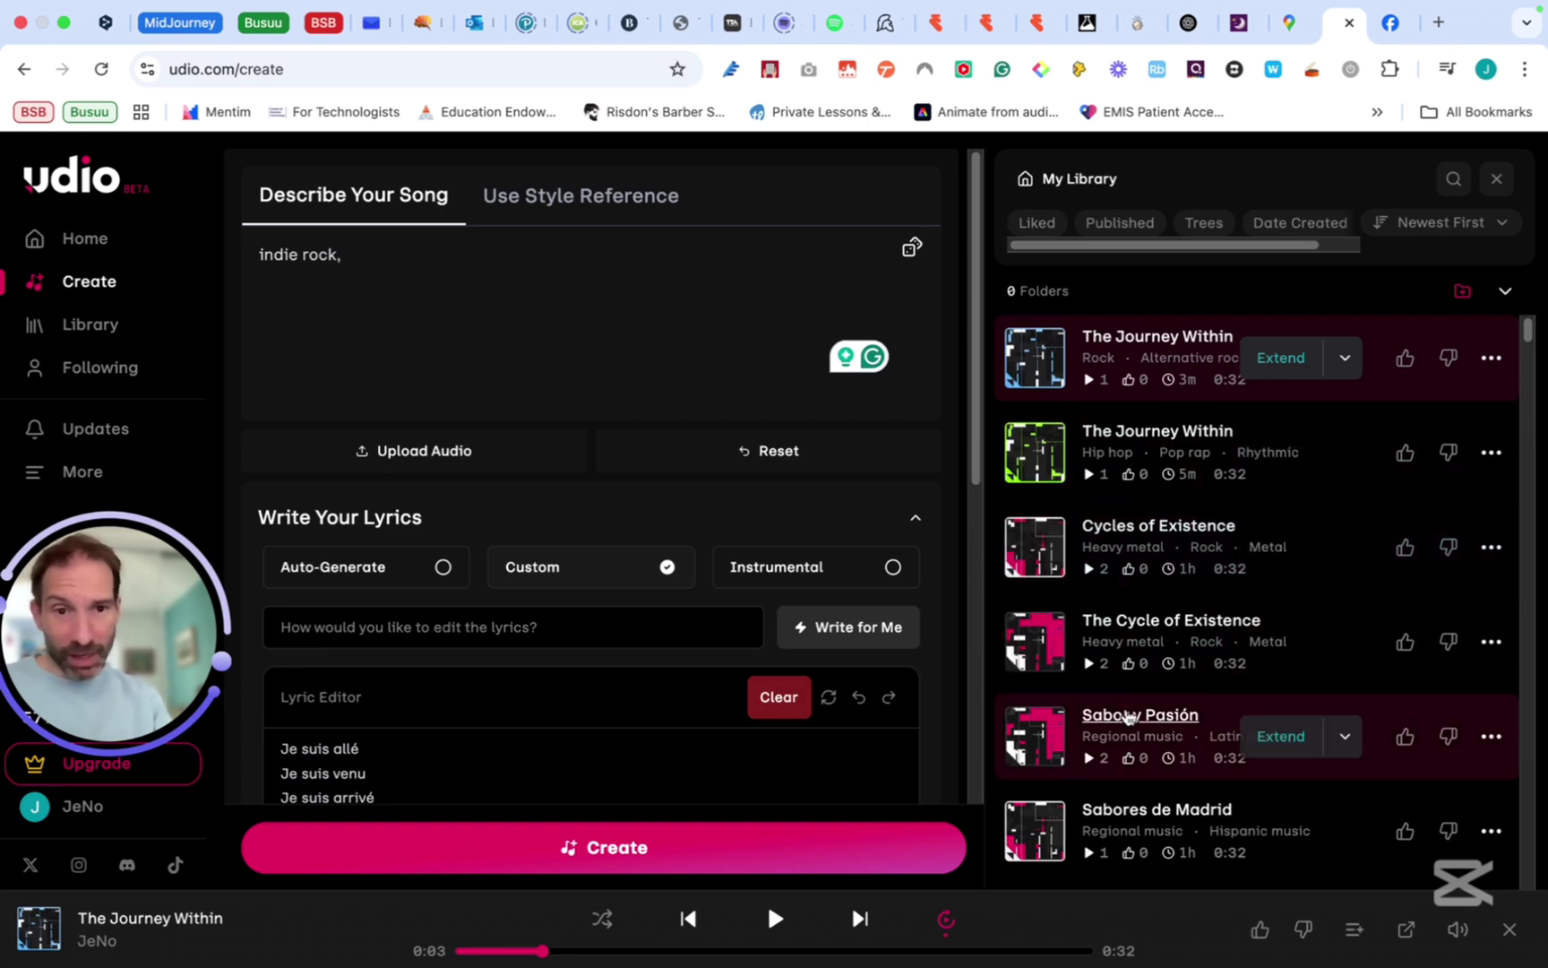
left_click(1036, 546)
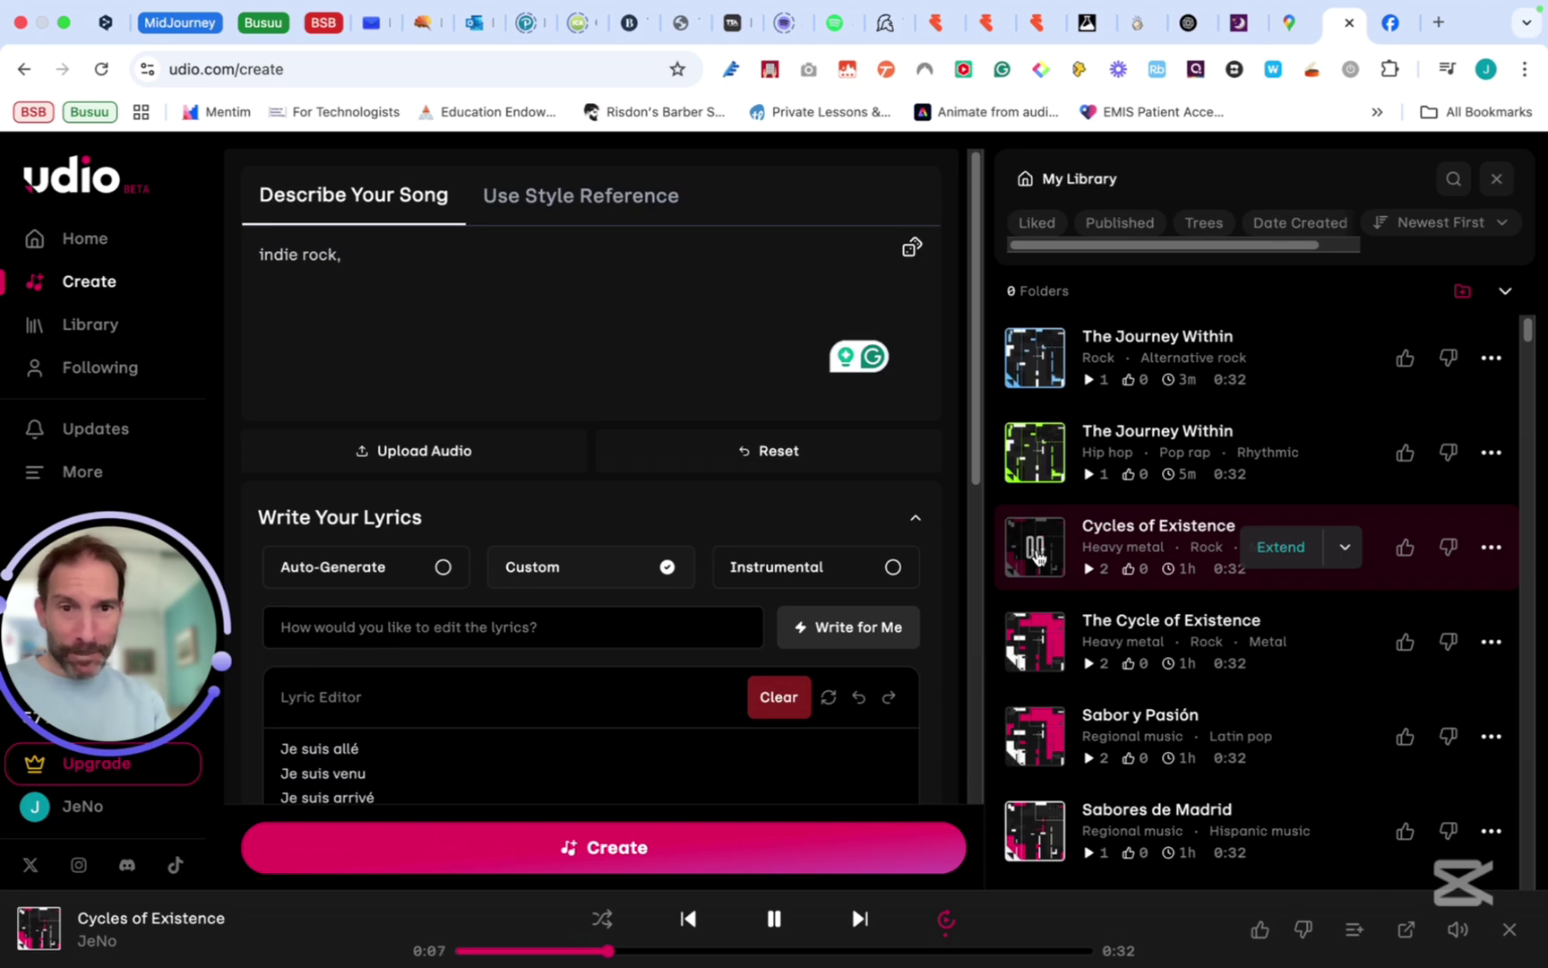
left_click(1037, 556)
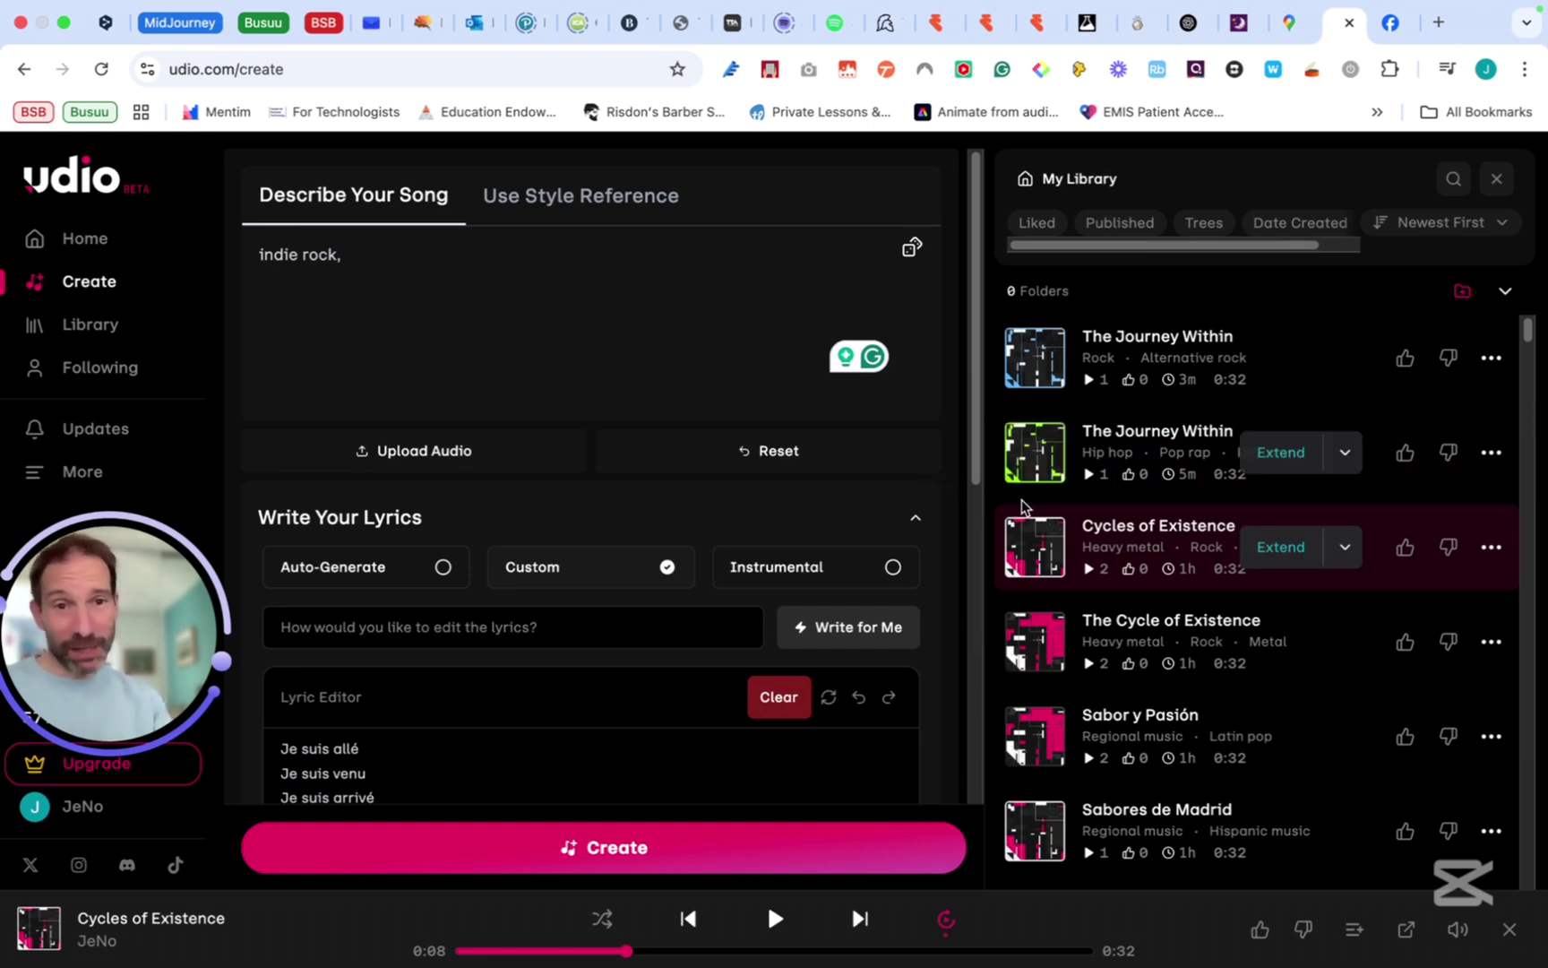
left_click(1035, 455)
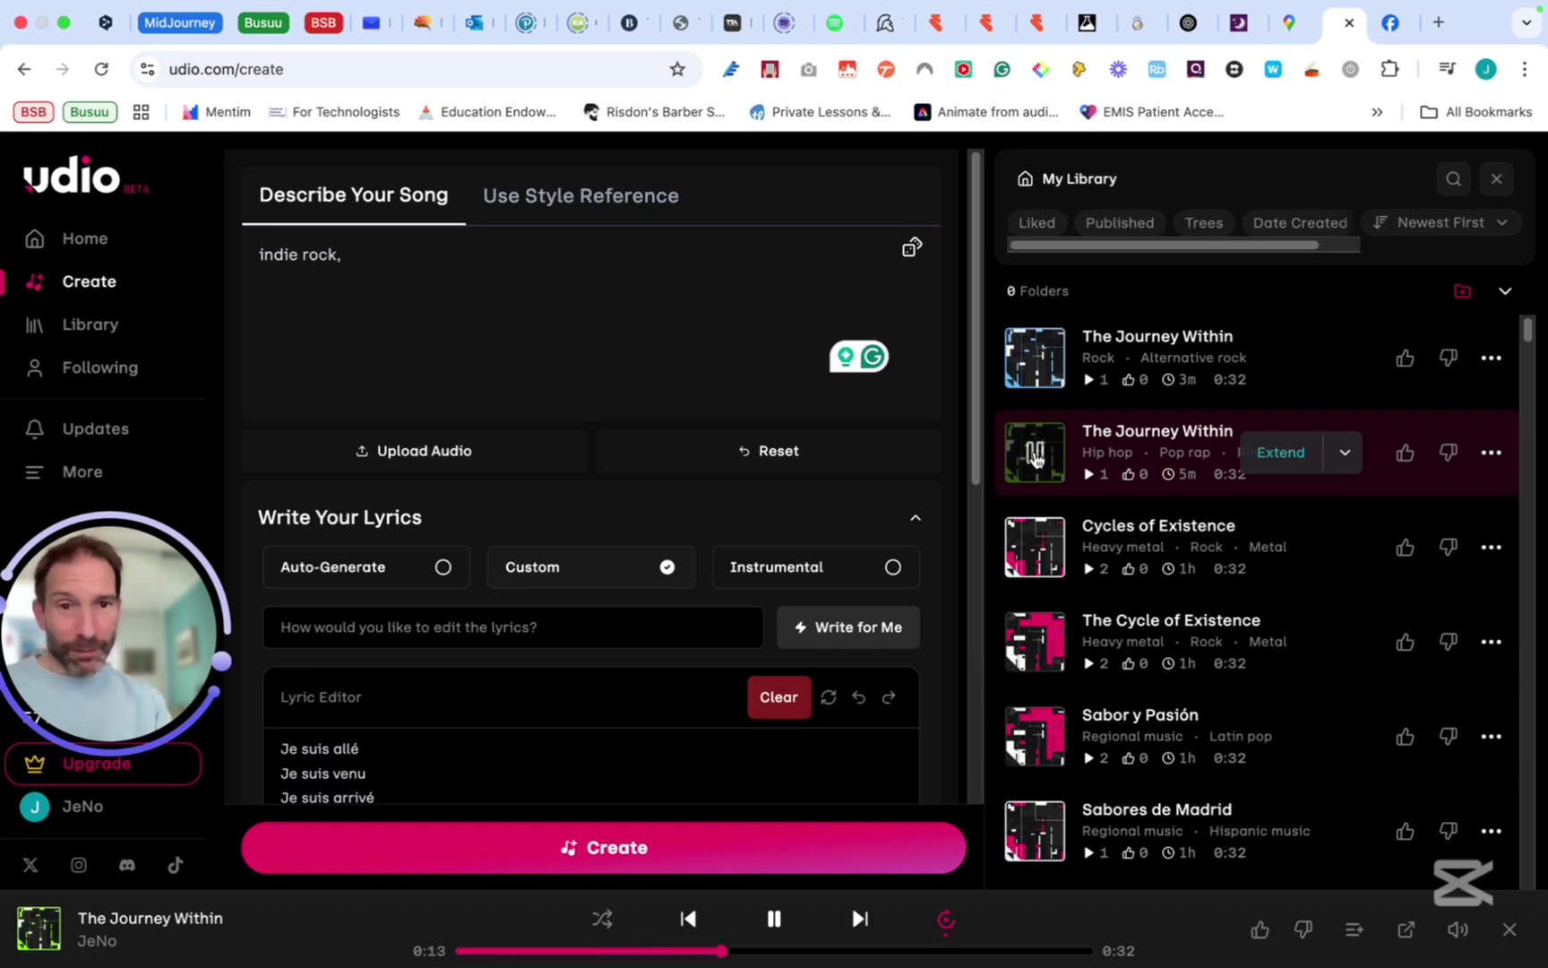
left_click(1035, 454)
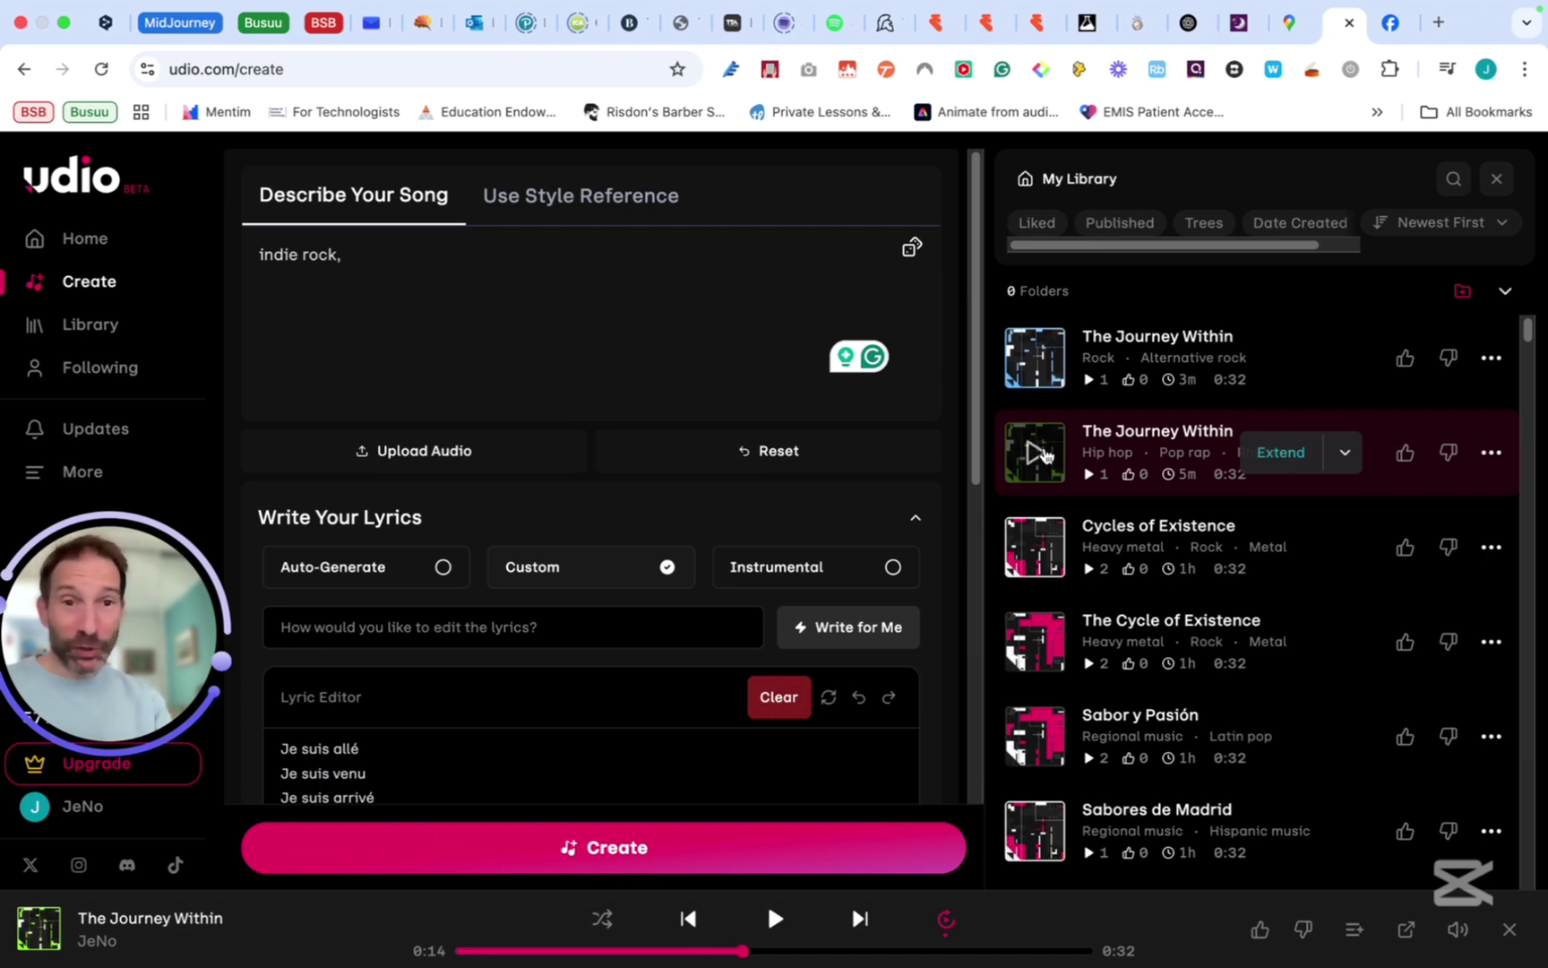
mouse_move(1033, 360)
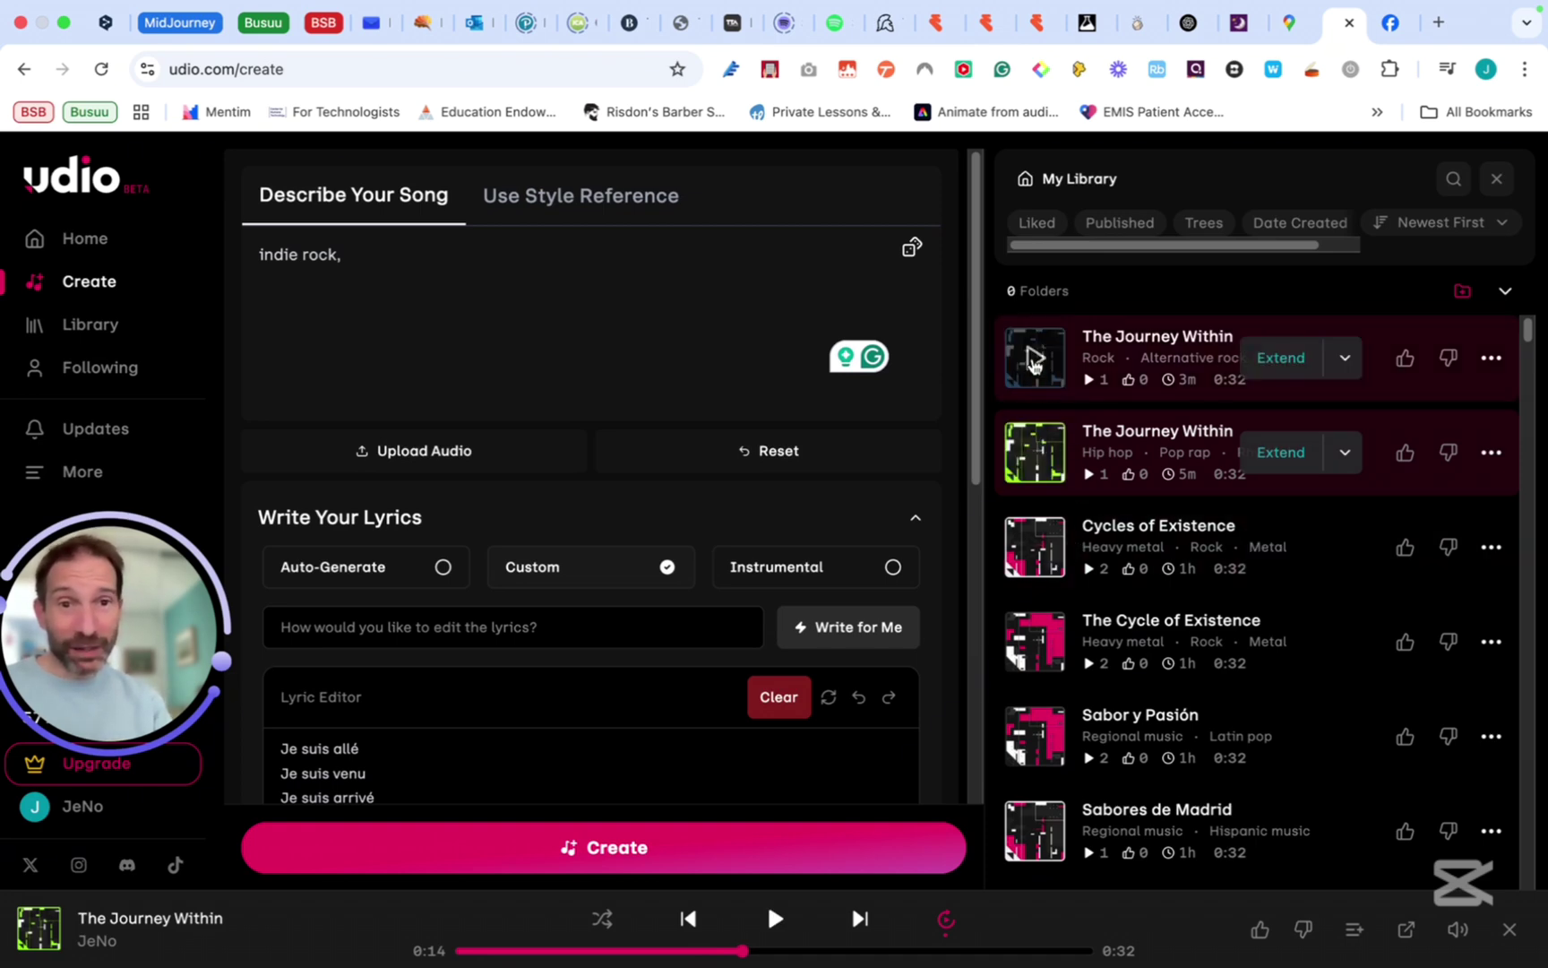
left_click(1035, 361)
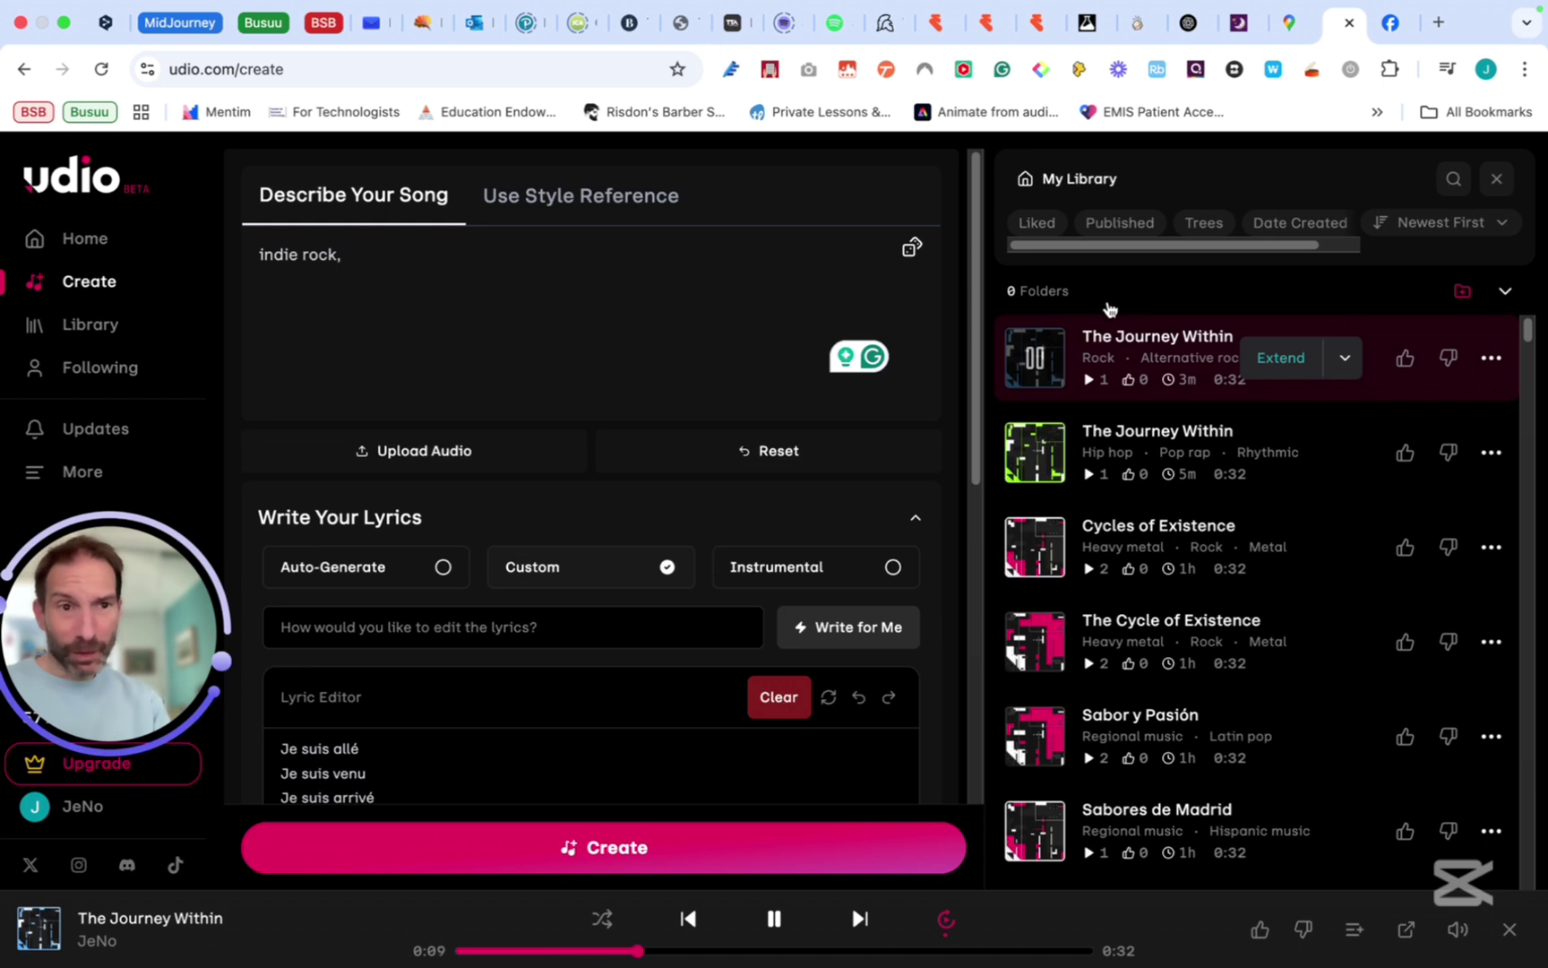
left_click(1035, 360)
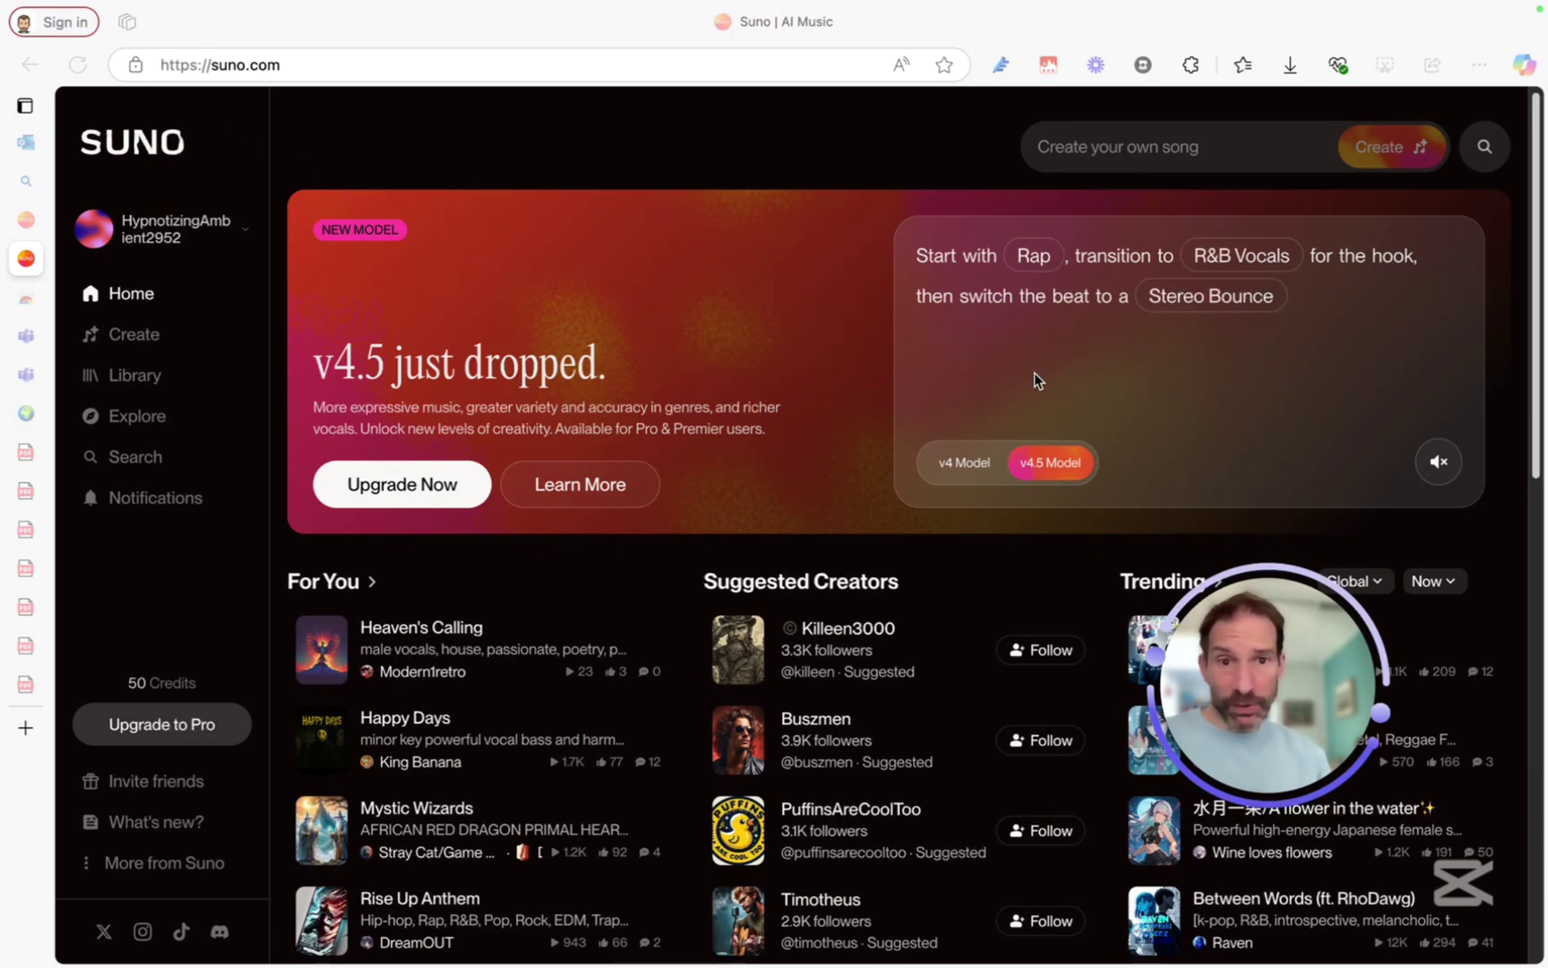
In Suno, generate a song from the prompt "Une chanson pop chantée par une femme parlant de la ville de Toulouse et de ces monuments."
left_click(132, 335)
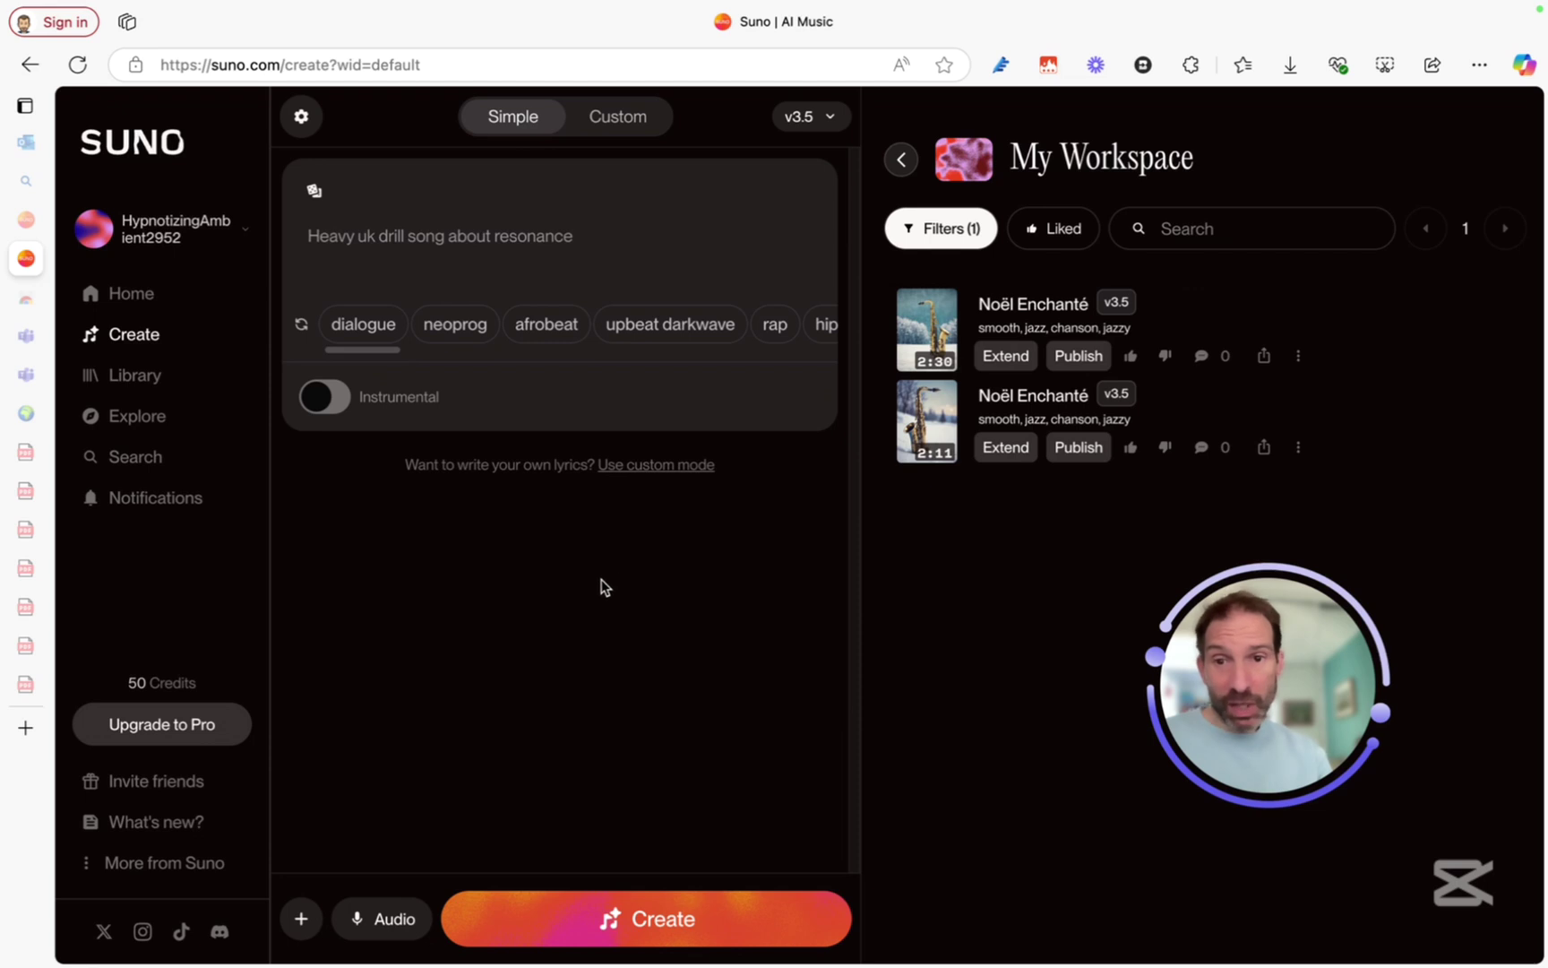
left_click(537, 235)
type("Une chanson pop chantée par une femme parlant de la ville de Toulouse et de ces monuments.")
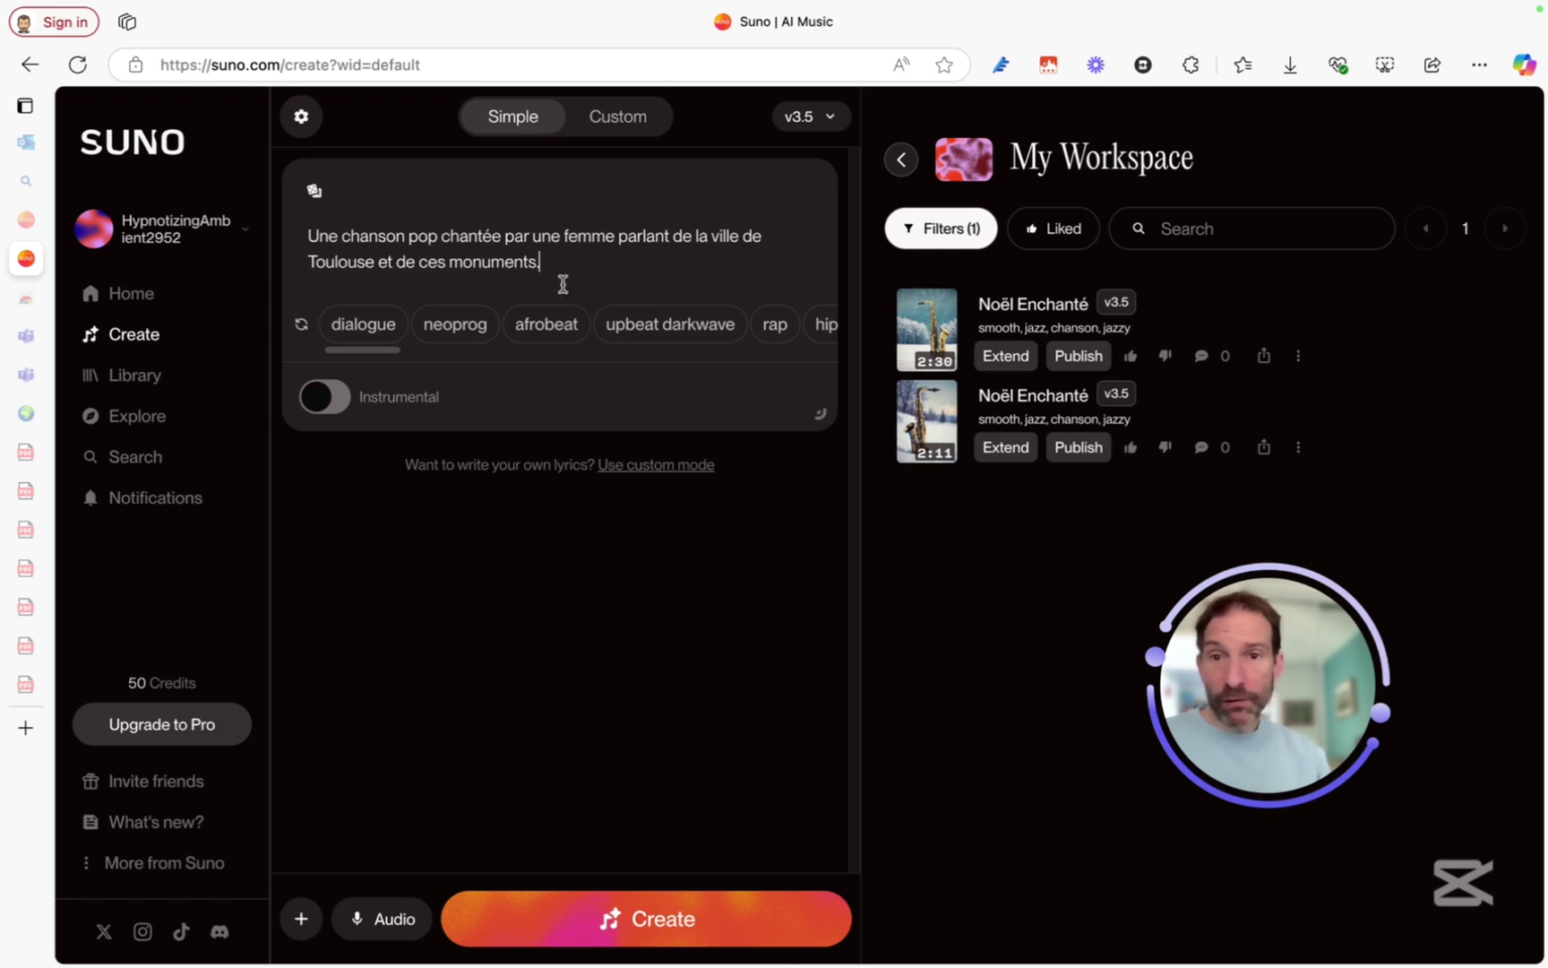
left_click(645, 918)
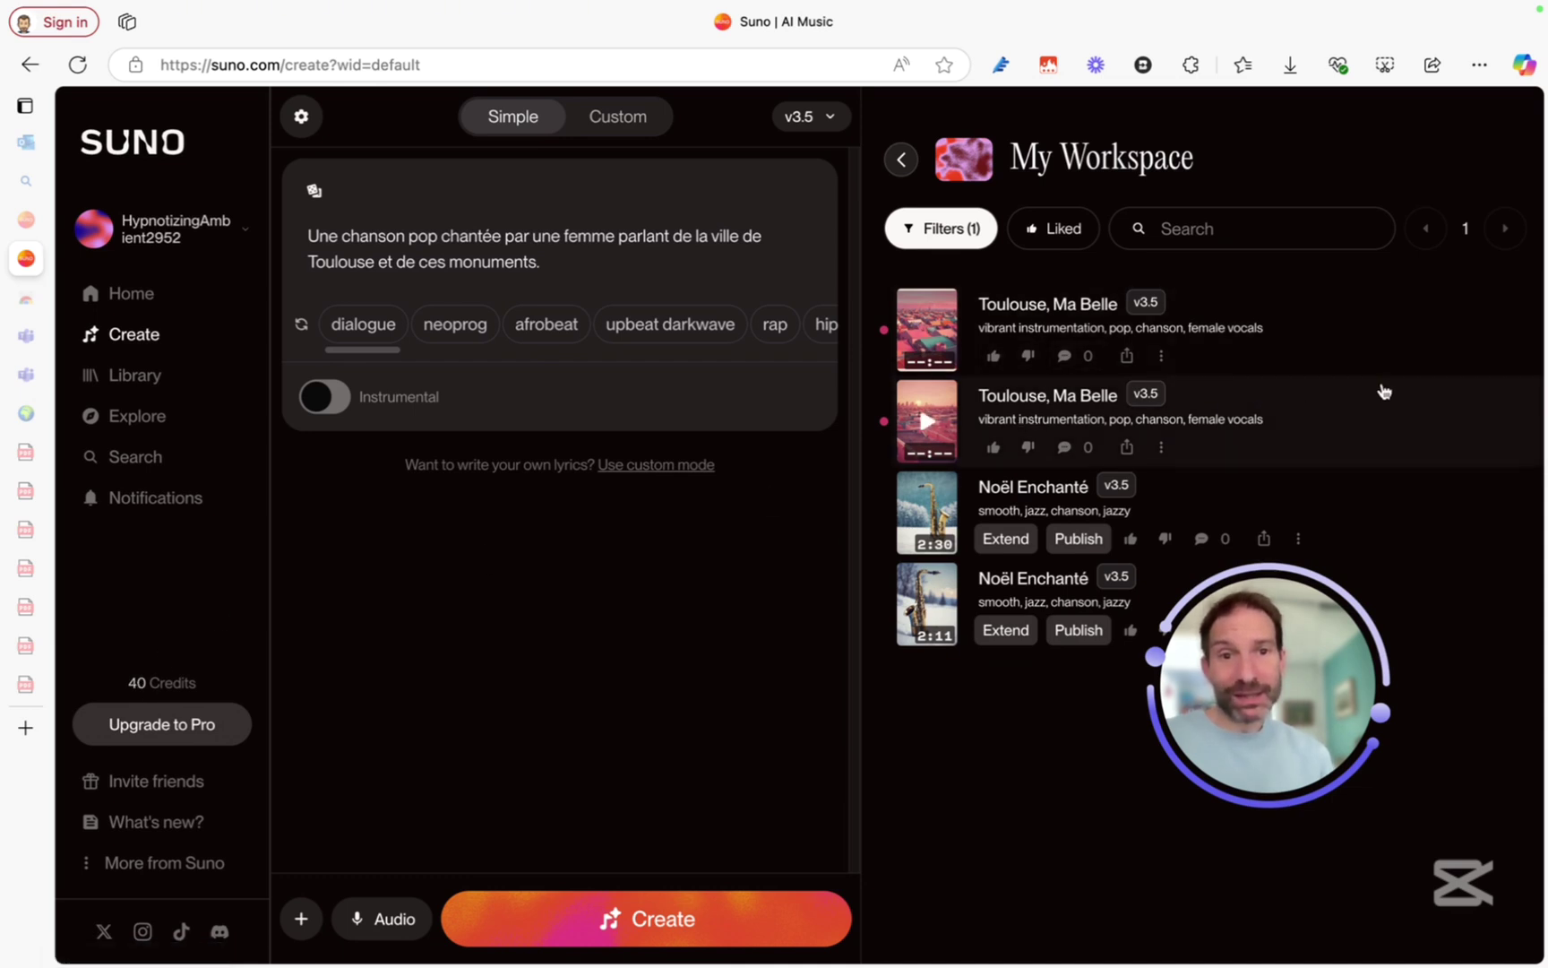
Play and pause both generated versions of "Toulouse, Ma Belle" in the workspace
left_click(920, 334)
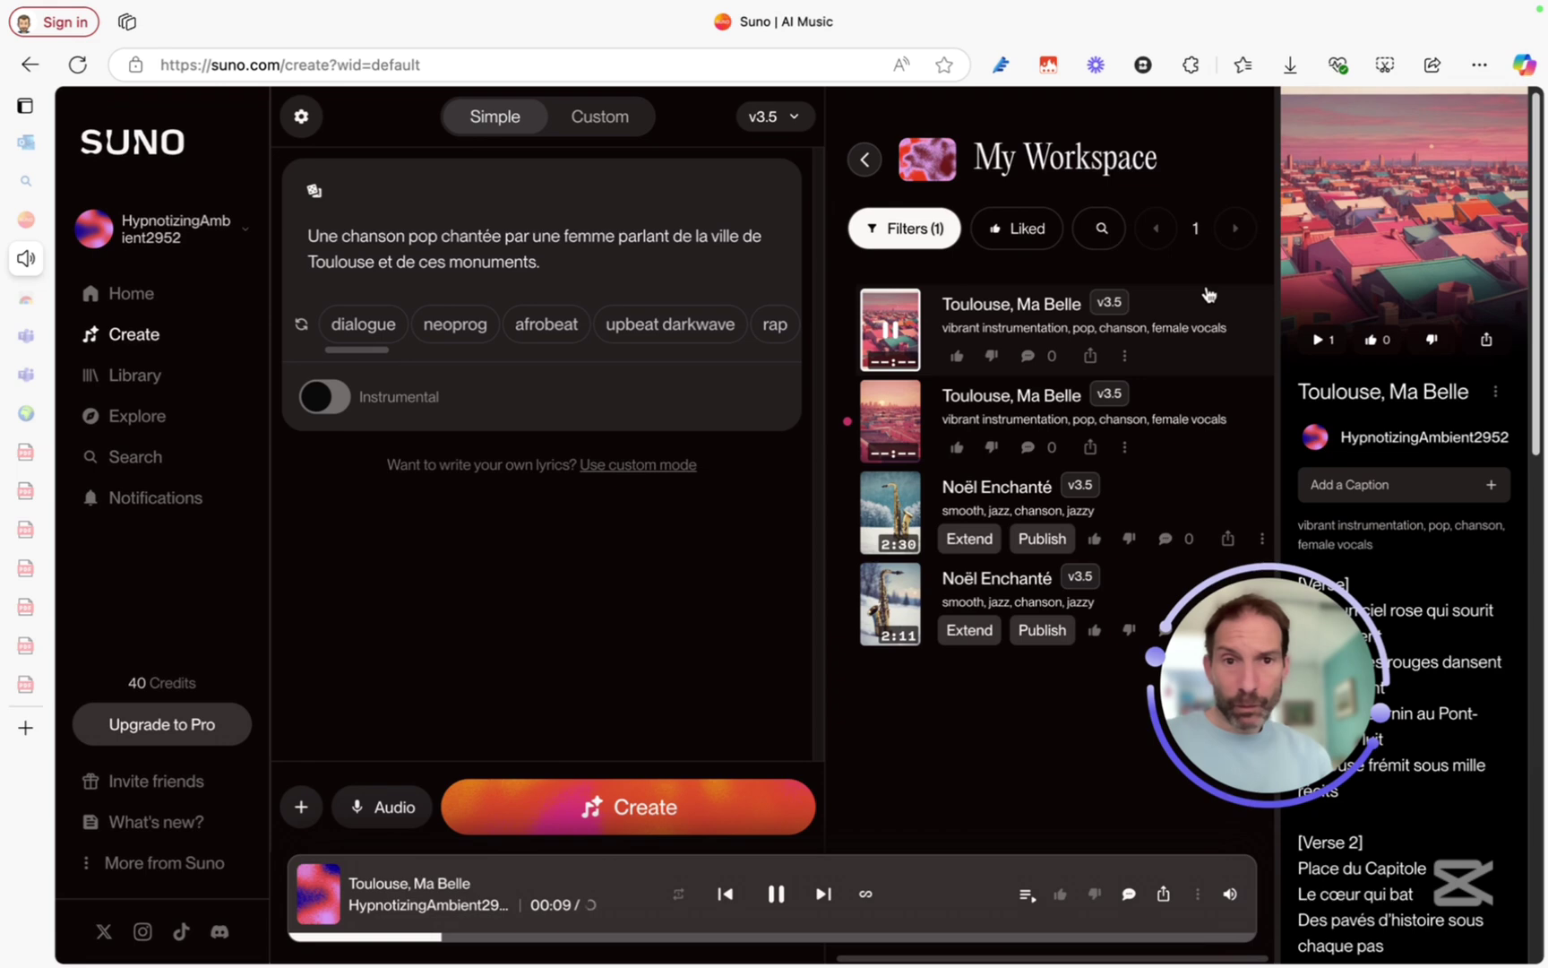
left_click(893, 333)
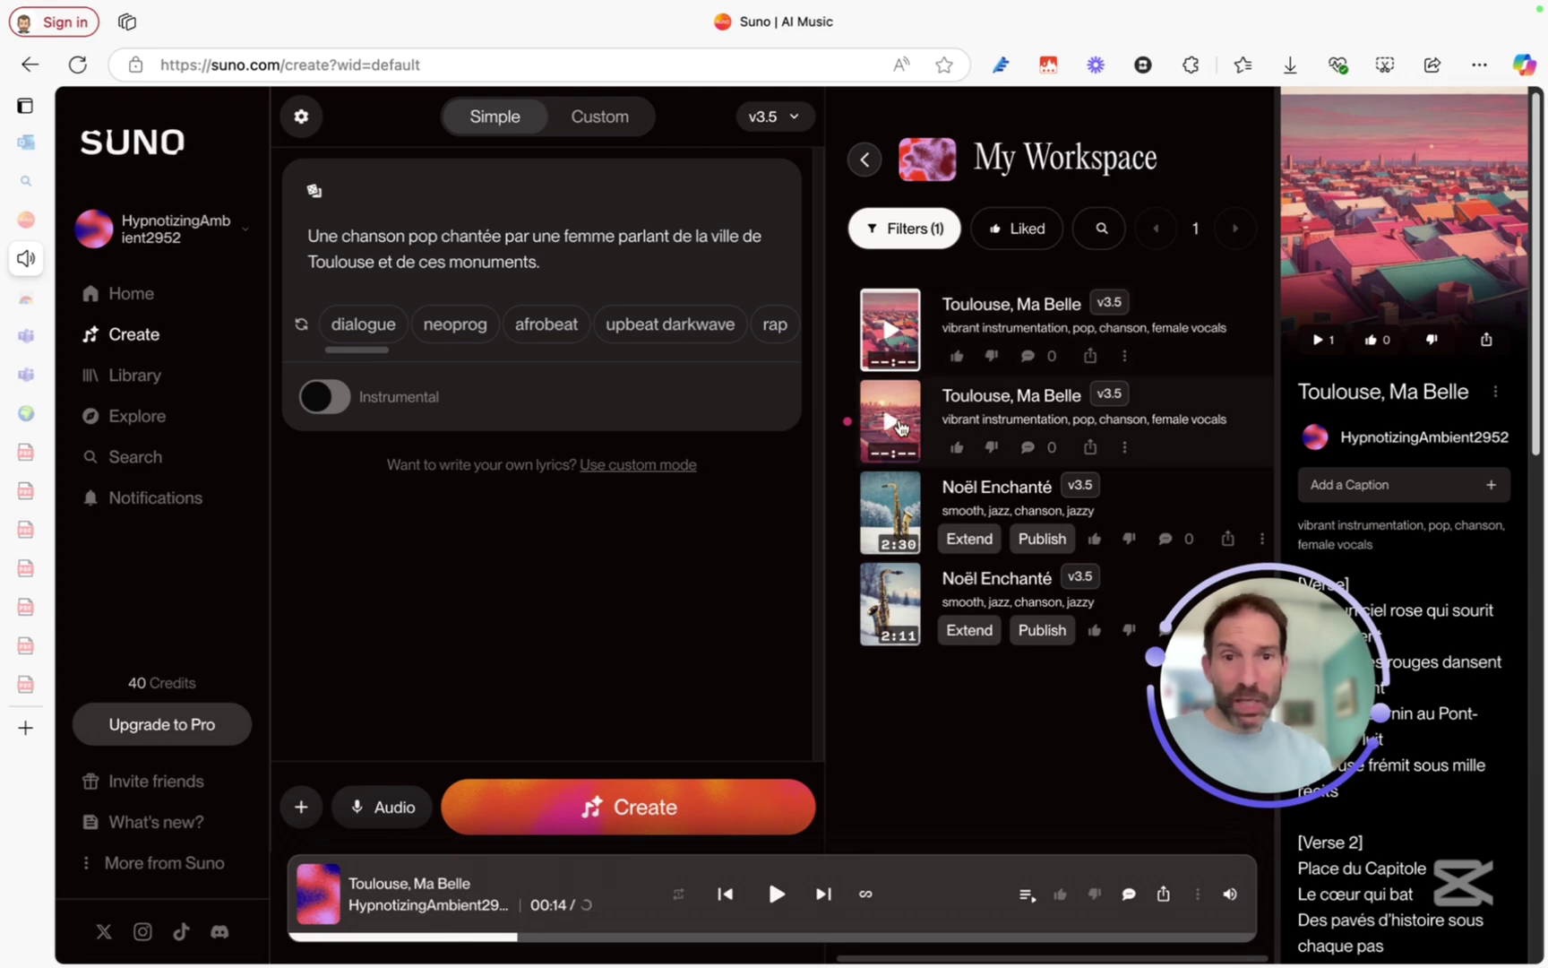
left_click(892, 423)
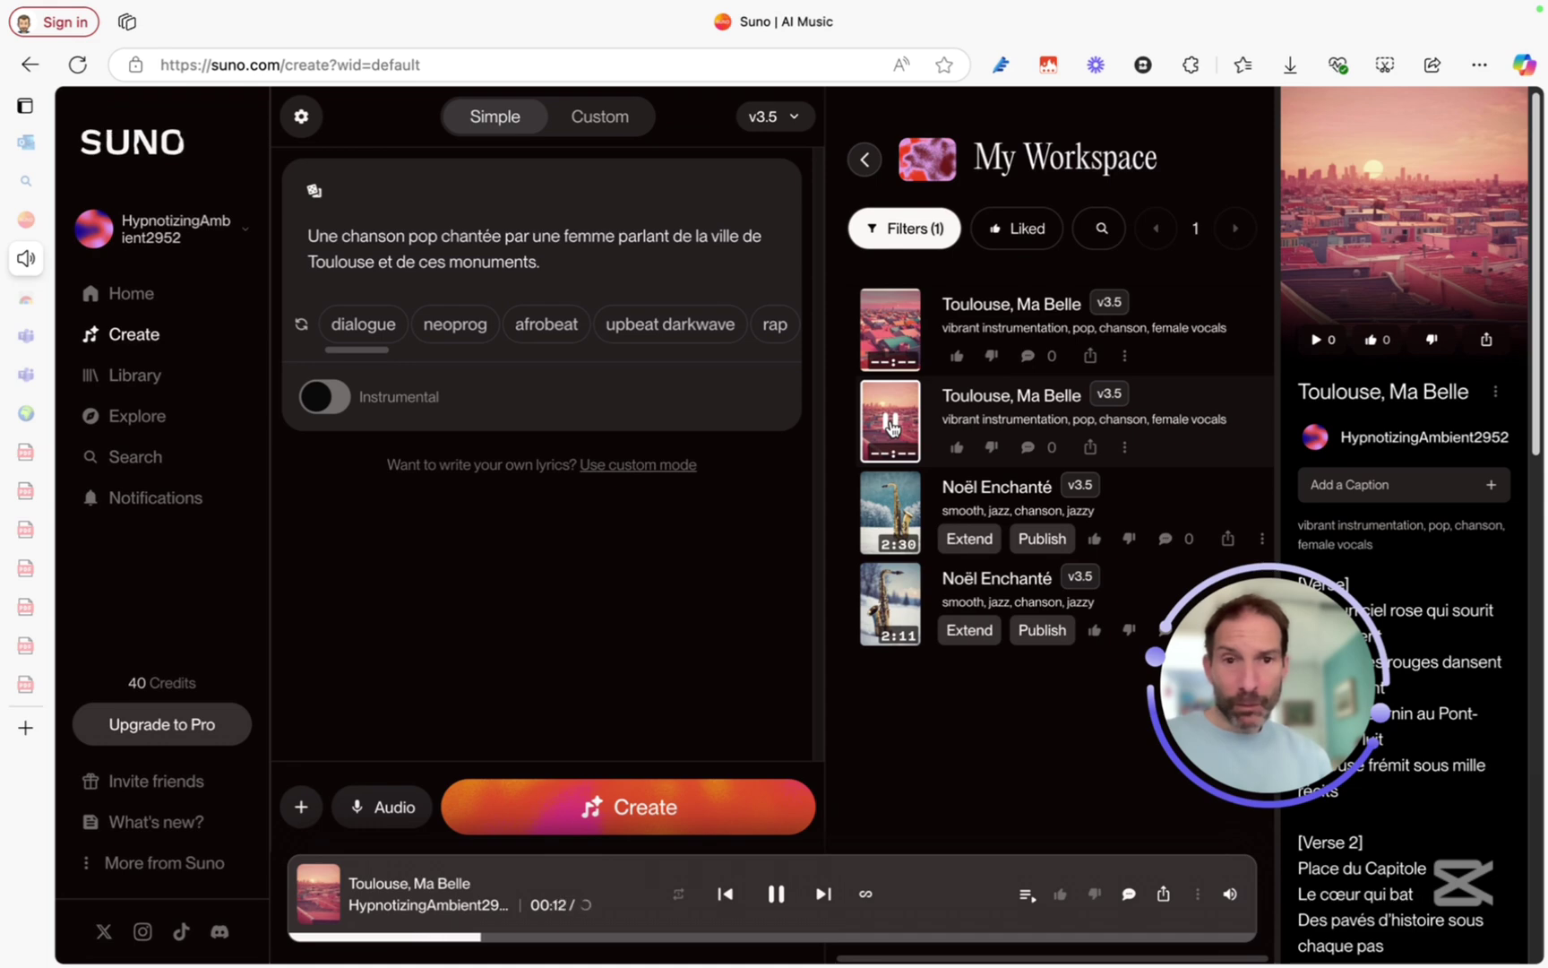
left_click(892, 425)
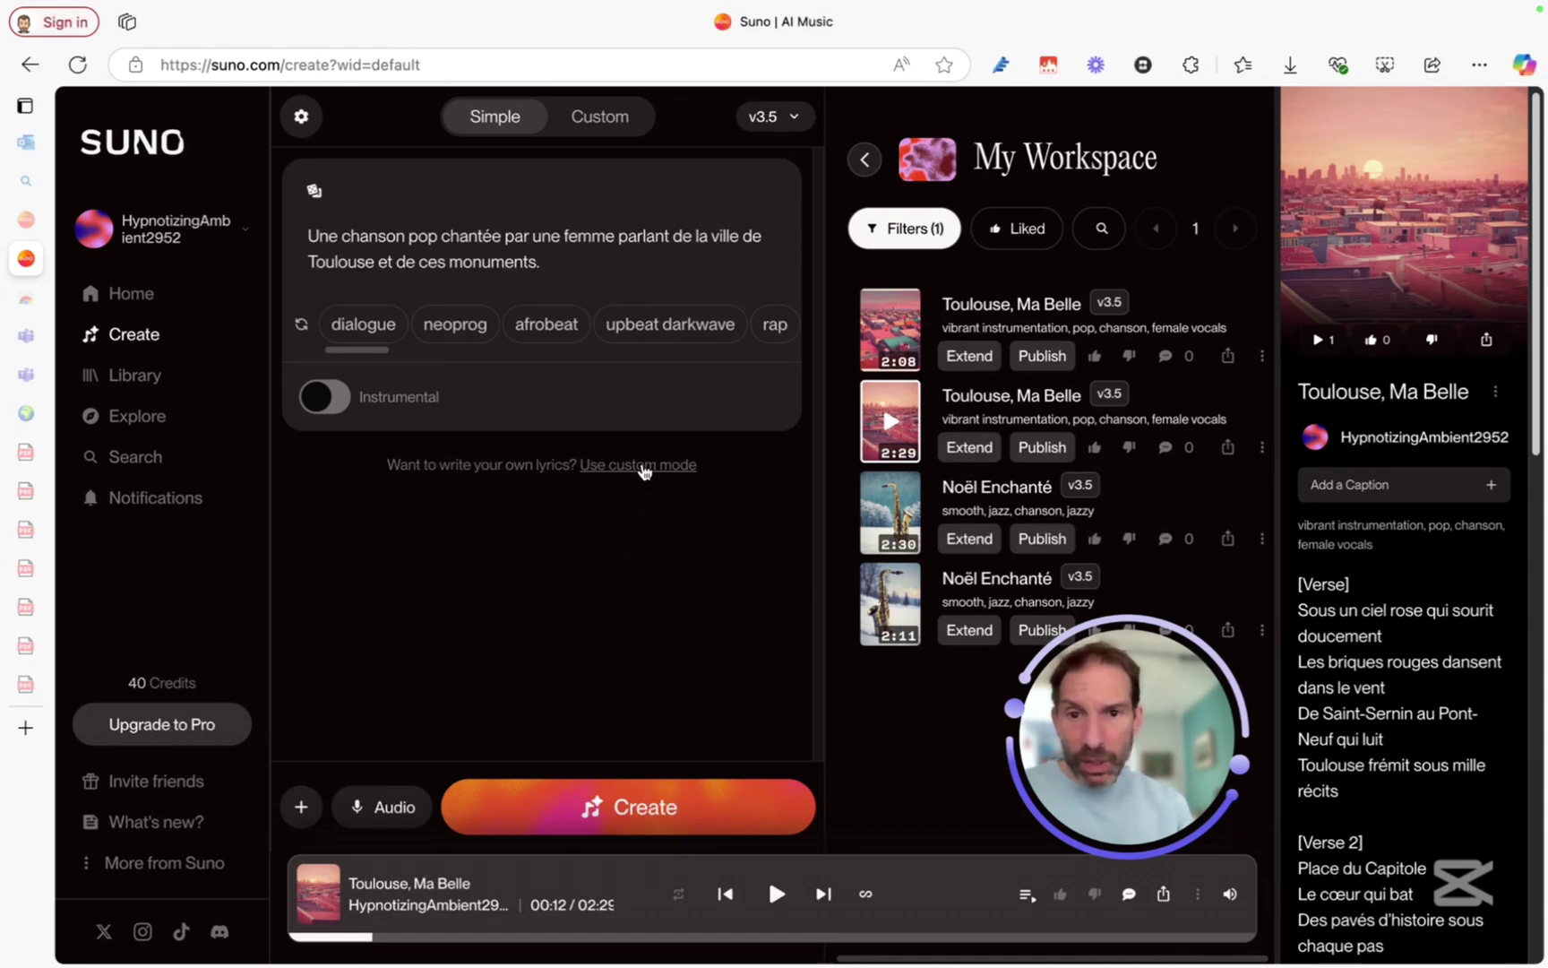
Generate a custom-mode song from the Spanish lyrics beginning "Bar pequeño, gran sabor" in the style "spanish pop 90s, female voice"
left_click(645, 467)
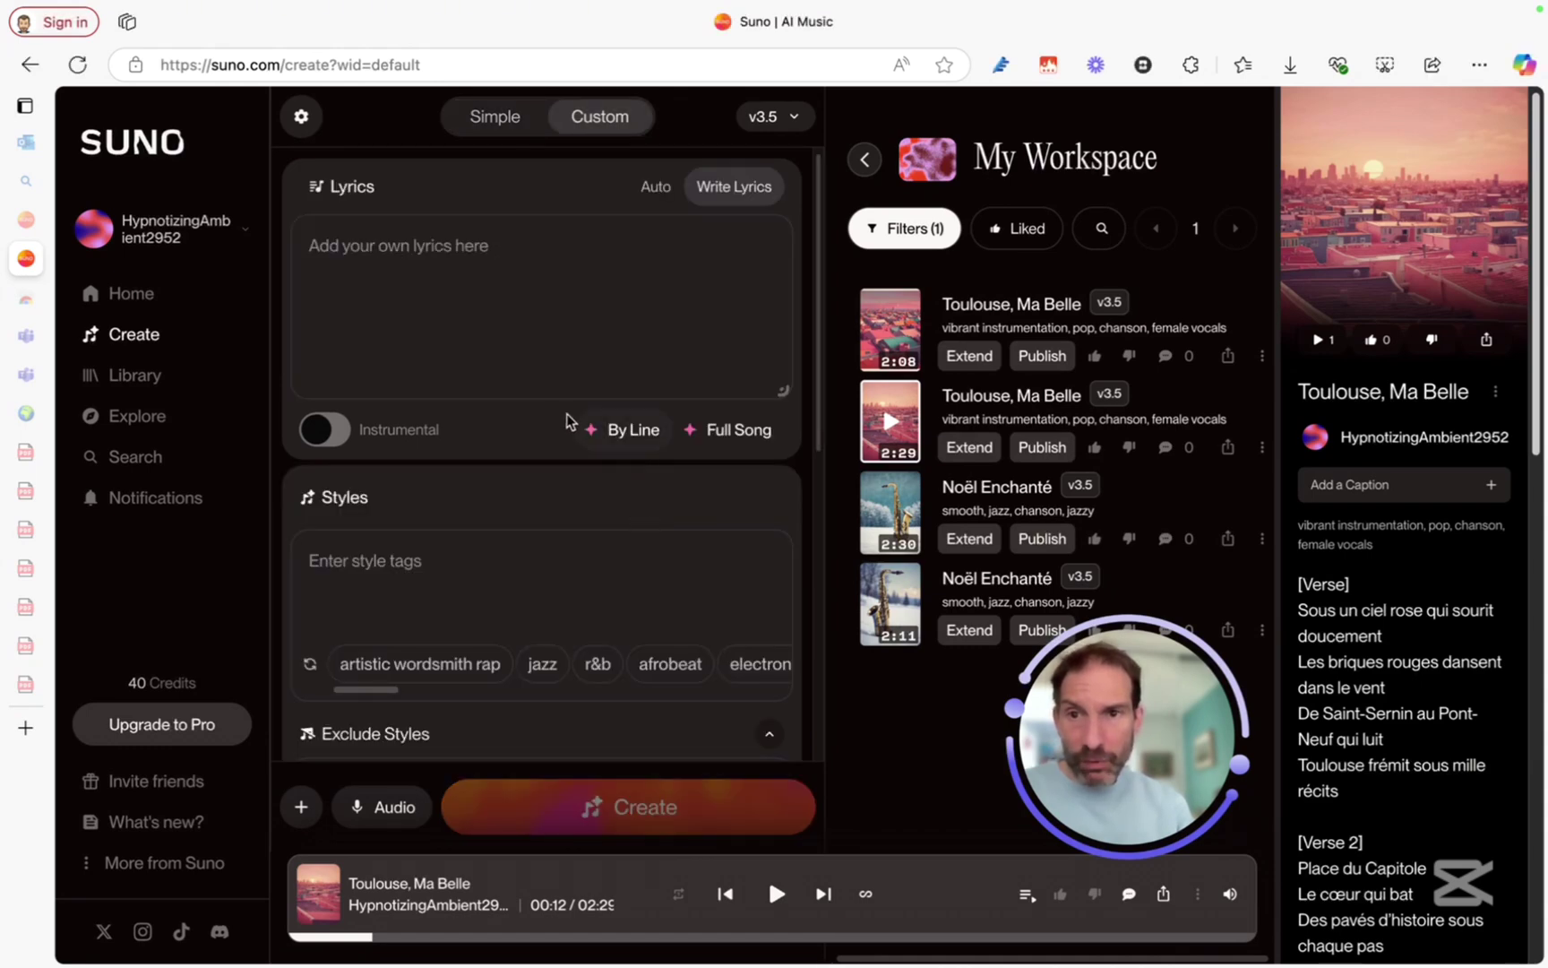
left_click(466, 251)
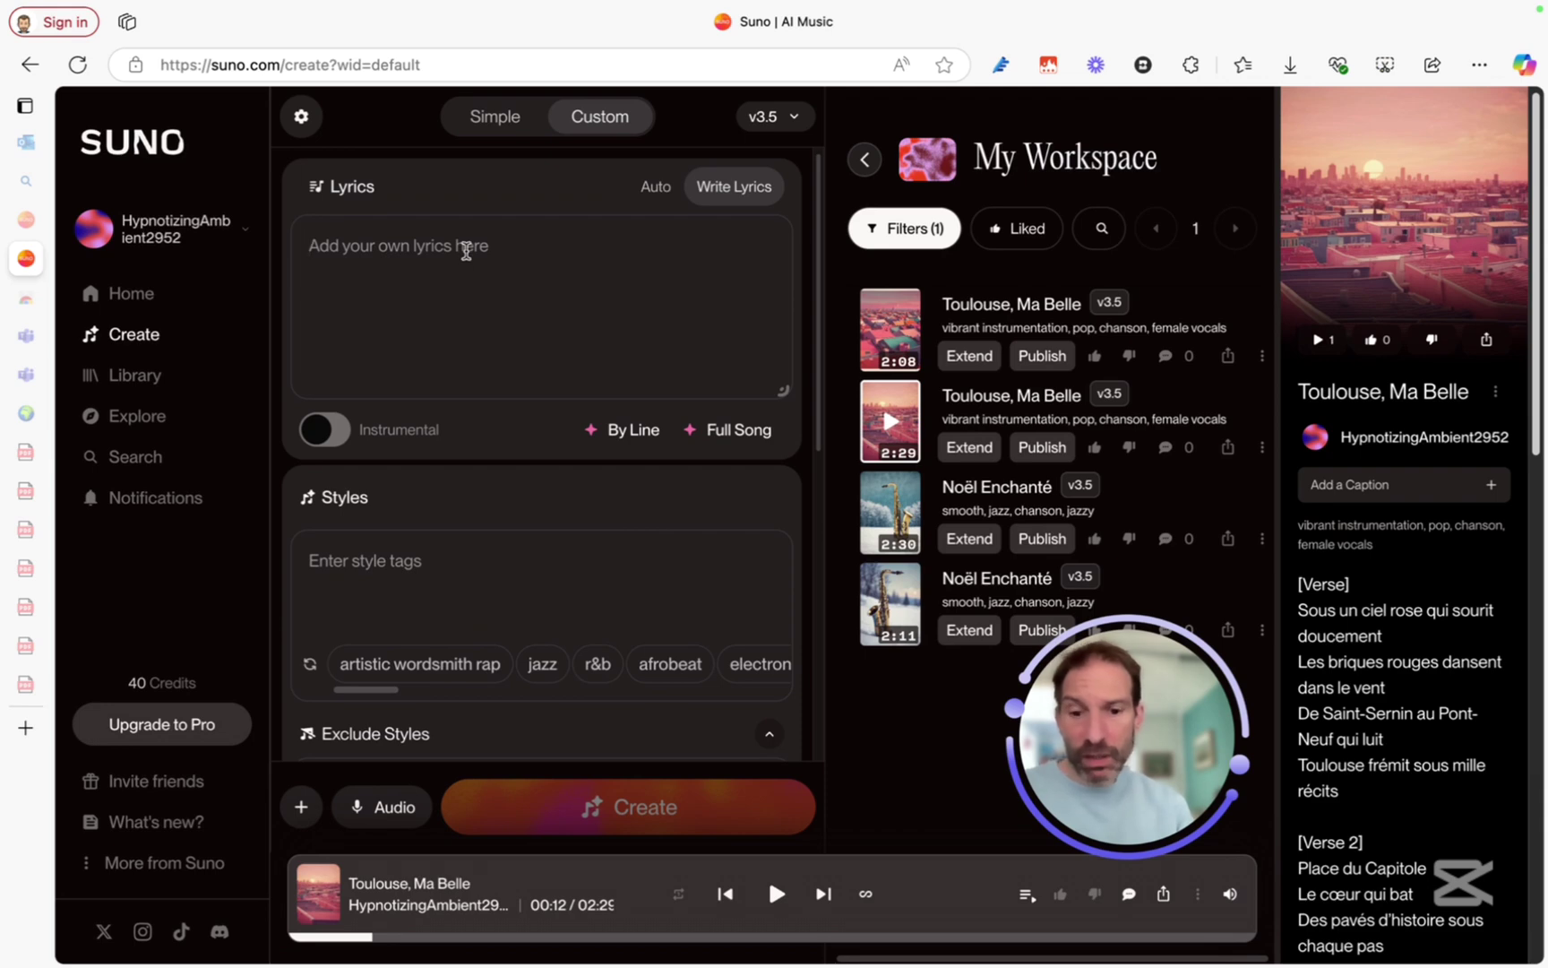
type("Bar pequeño, gran sabor, croquetas, queso, y calor. Pulpo, bravas, vino tinto, charlas largas, todo distinto. Reímos sin preocupación, Madrid late con pasión. Guitarra suena a lo lejos, las luces bailan reflejos. Con cada bocado, un placer, con cada copa, renacer. ¡Tapas, amigos, y atardecer!")
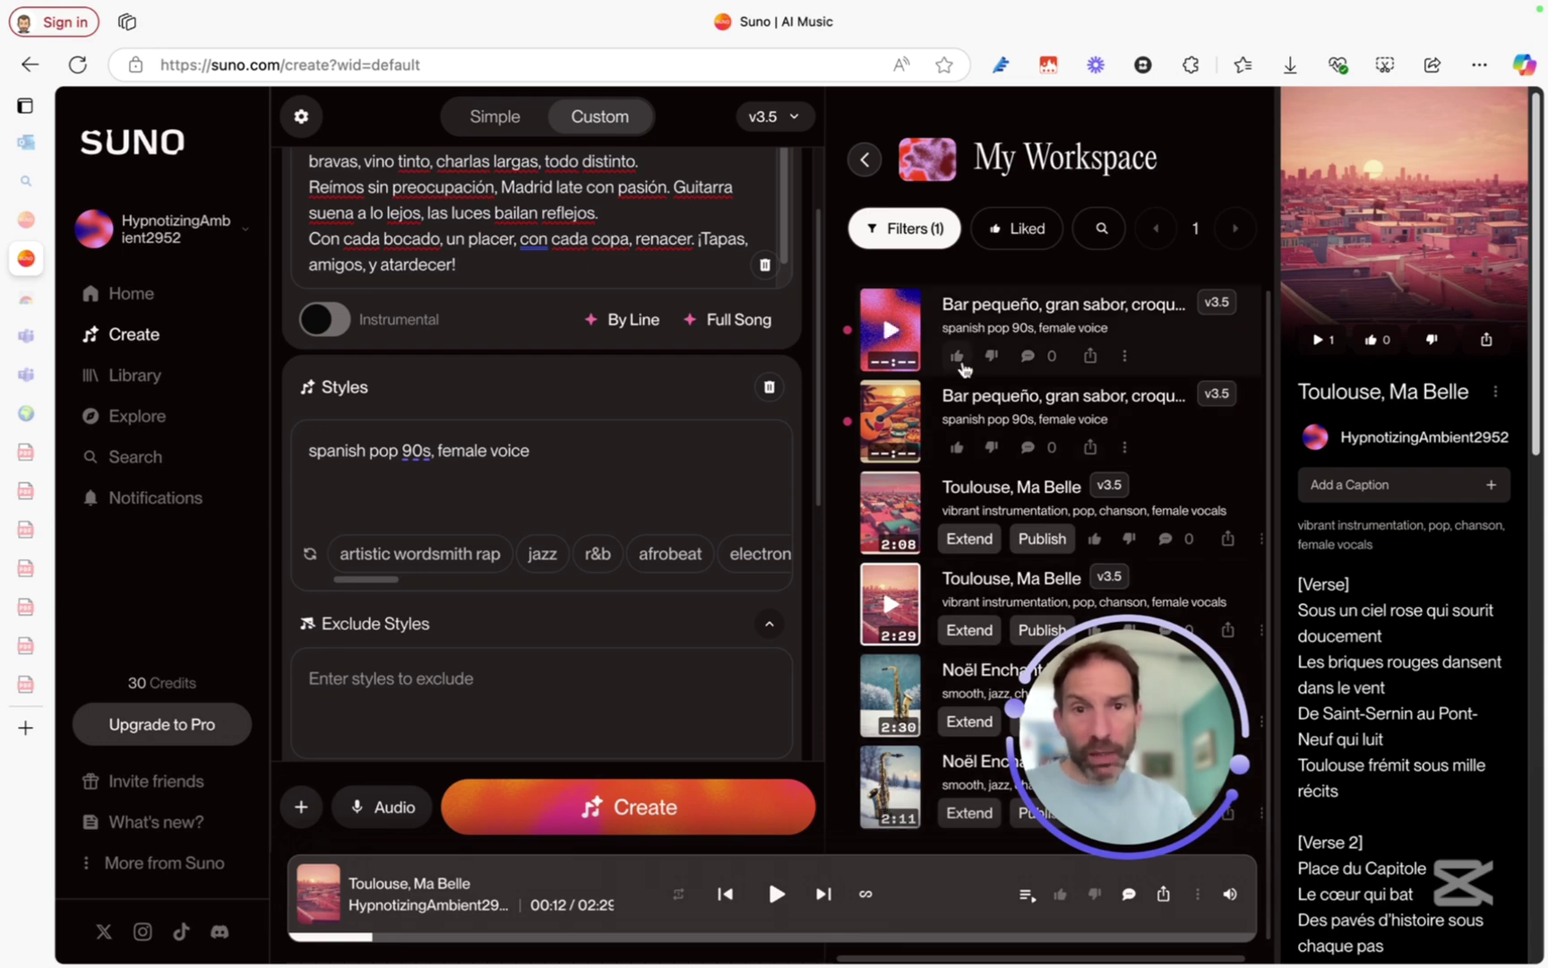
Play and pause both versions of the Spanish pop song "Bar pequeño, gran sabor" in the workspace
left_click(891, 330)
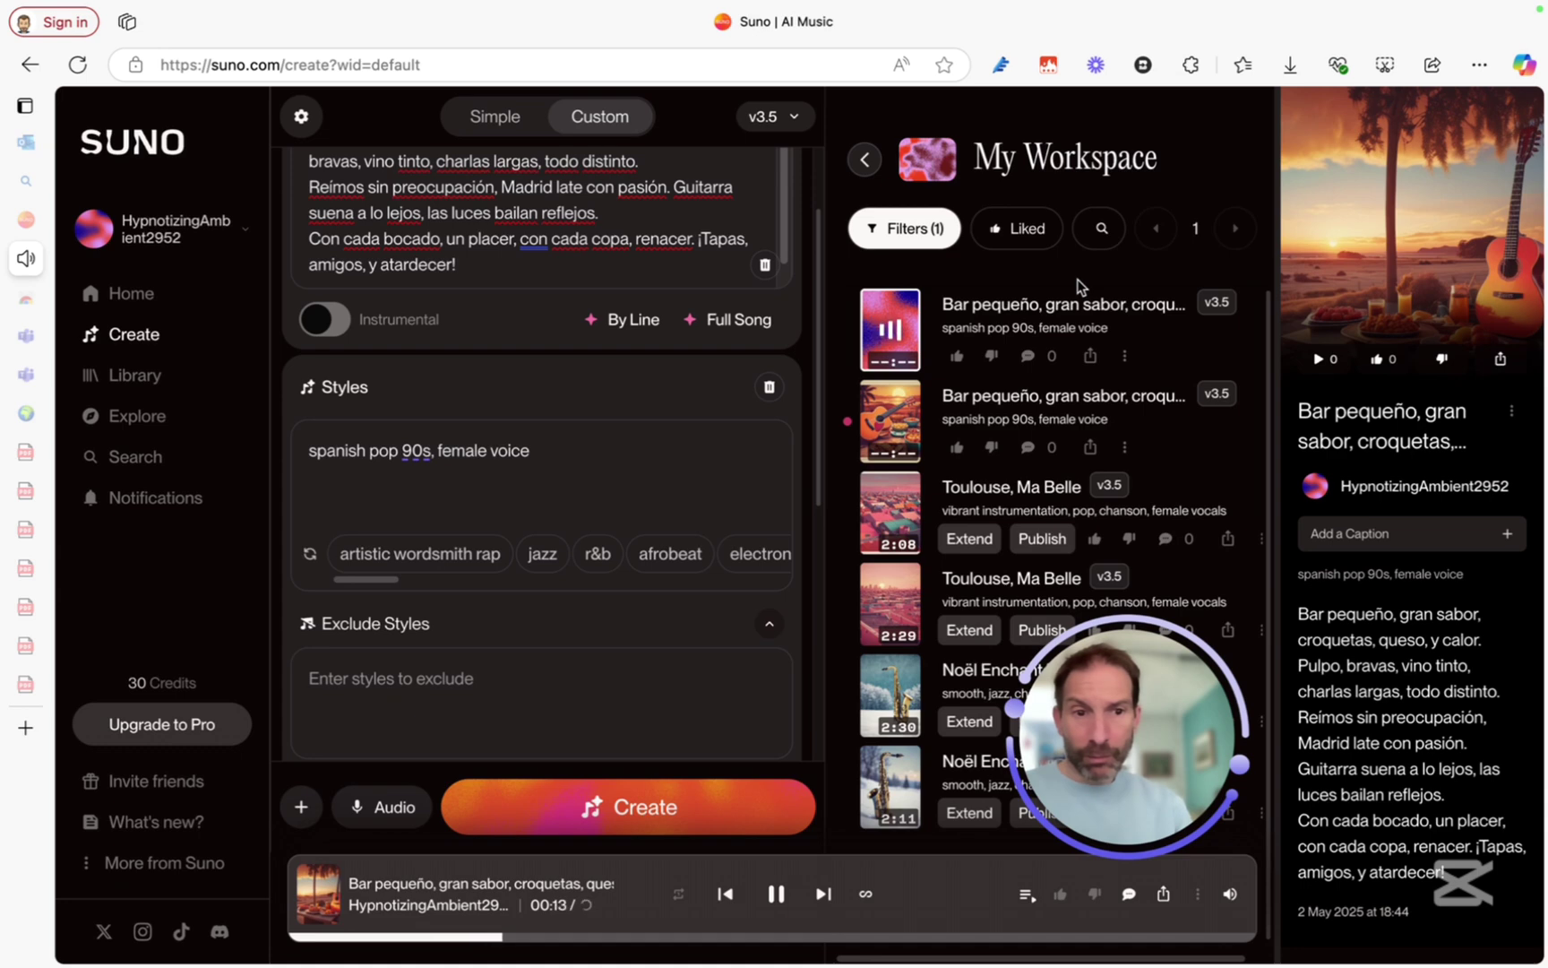
left_click(890, 330)
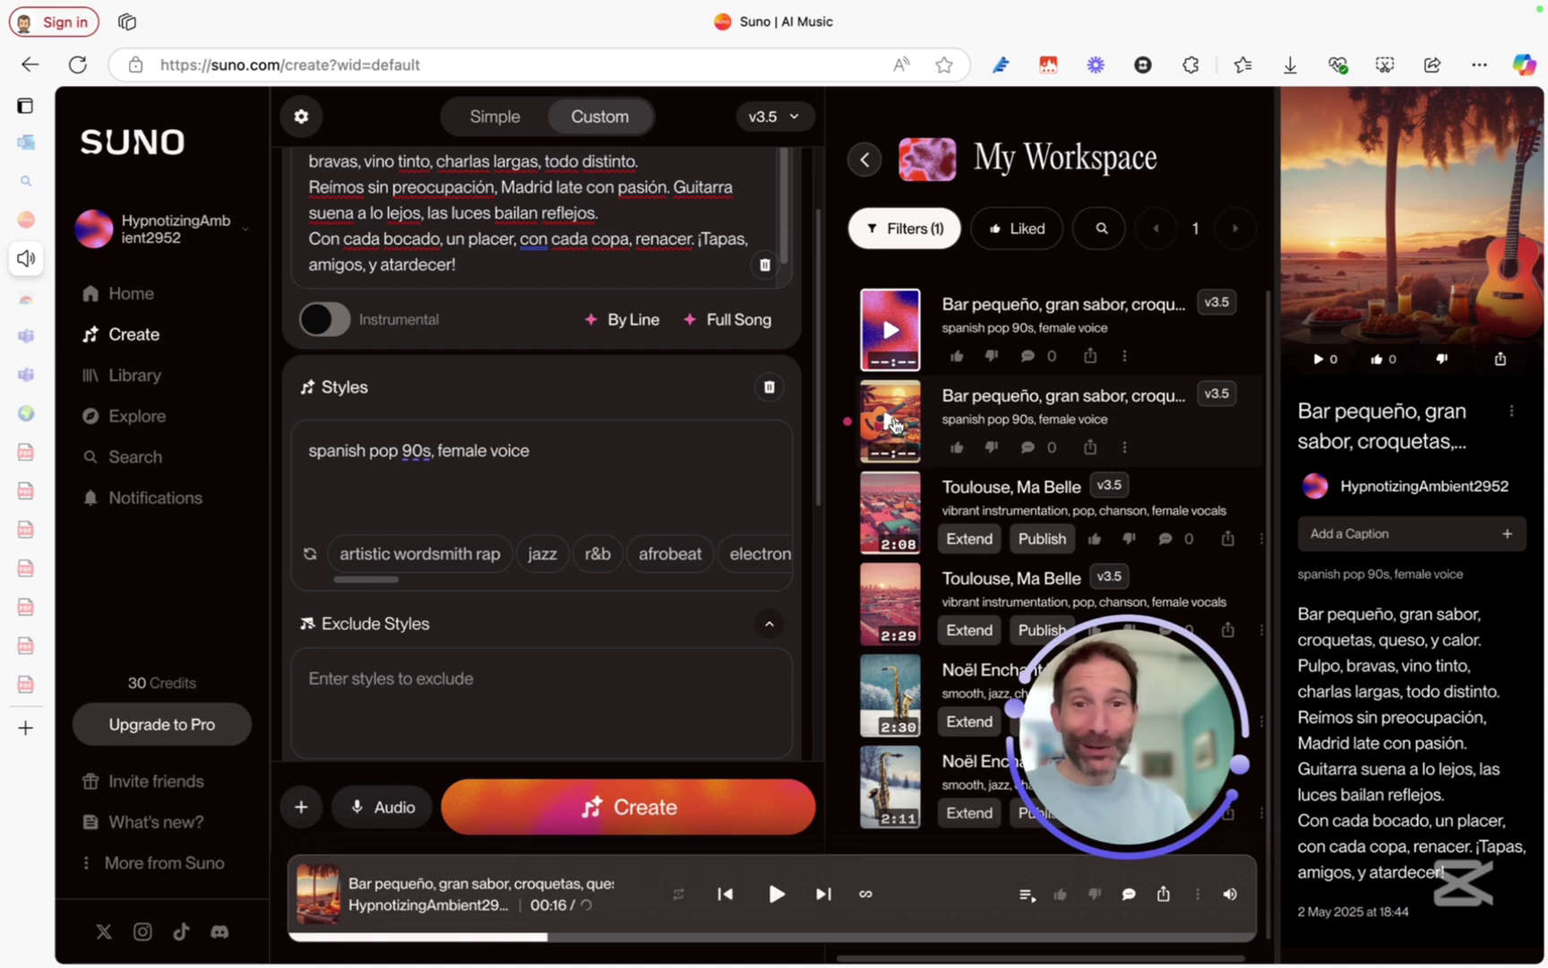
left_click(891, 421)
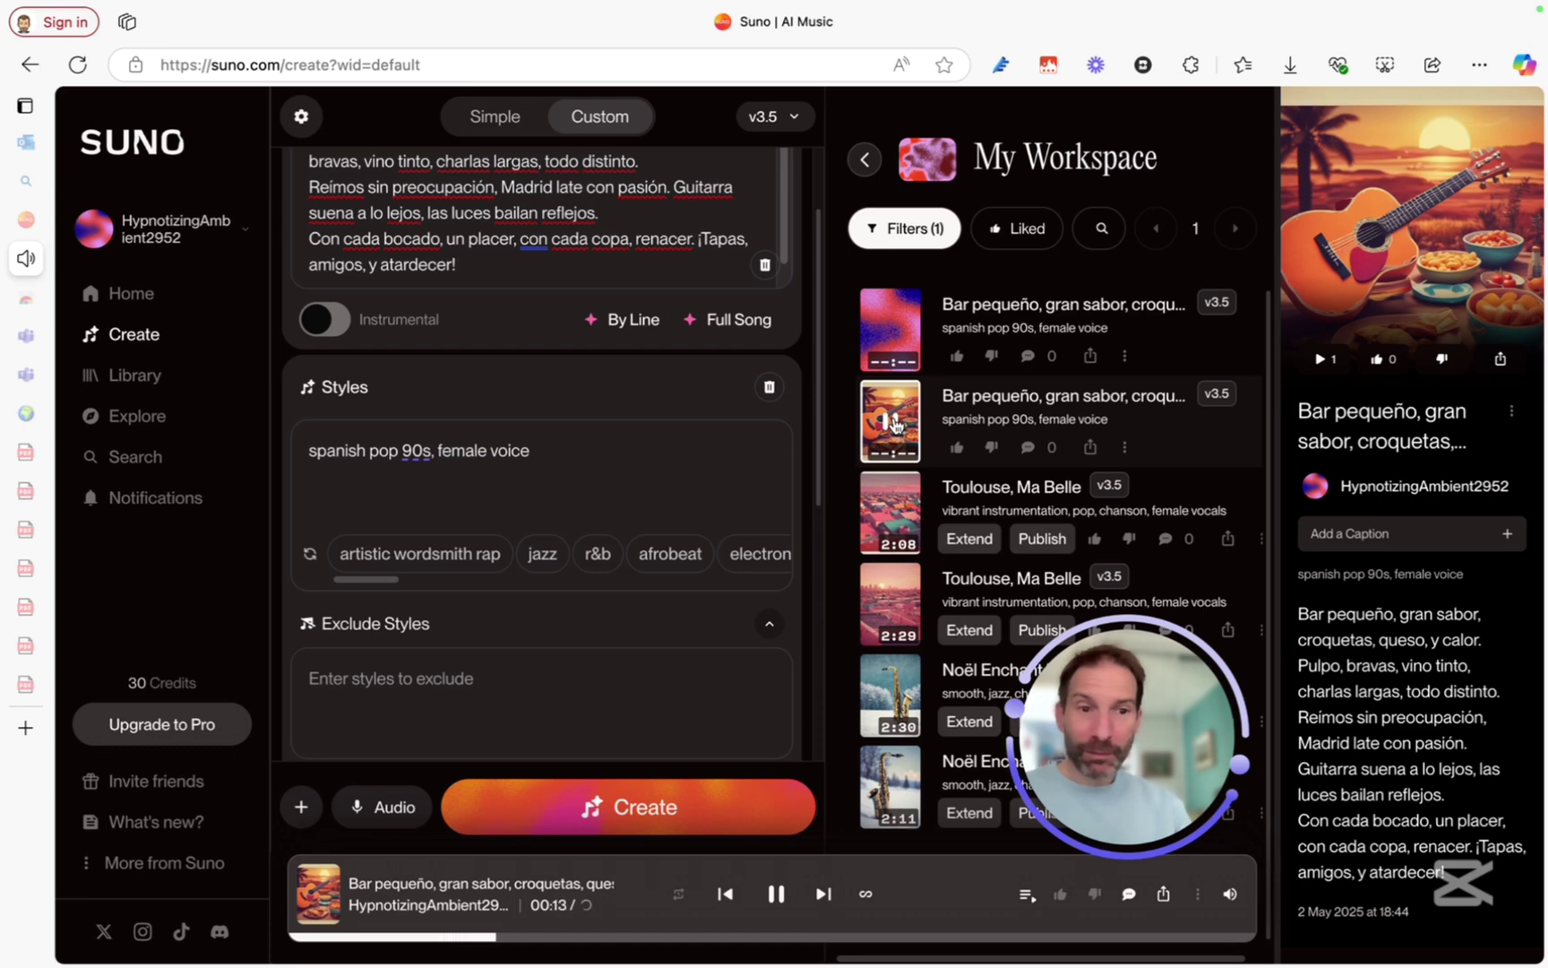
left_click(893, 421)
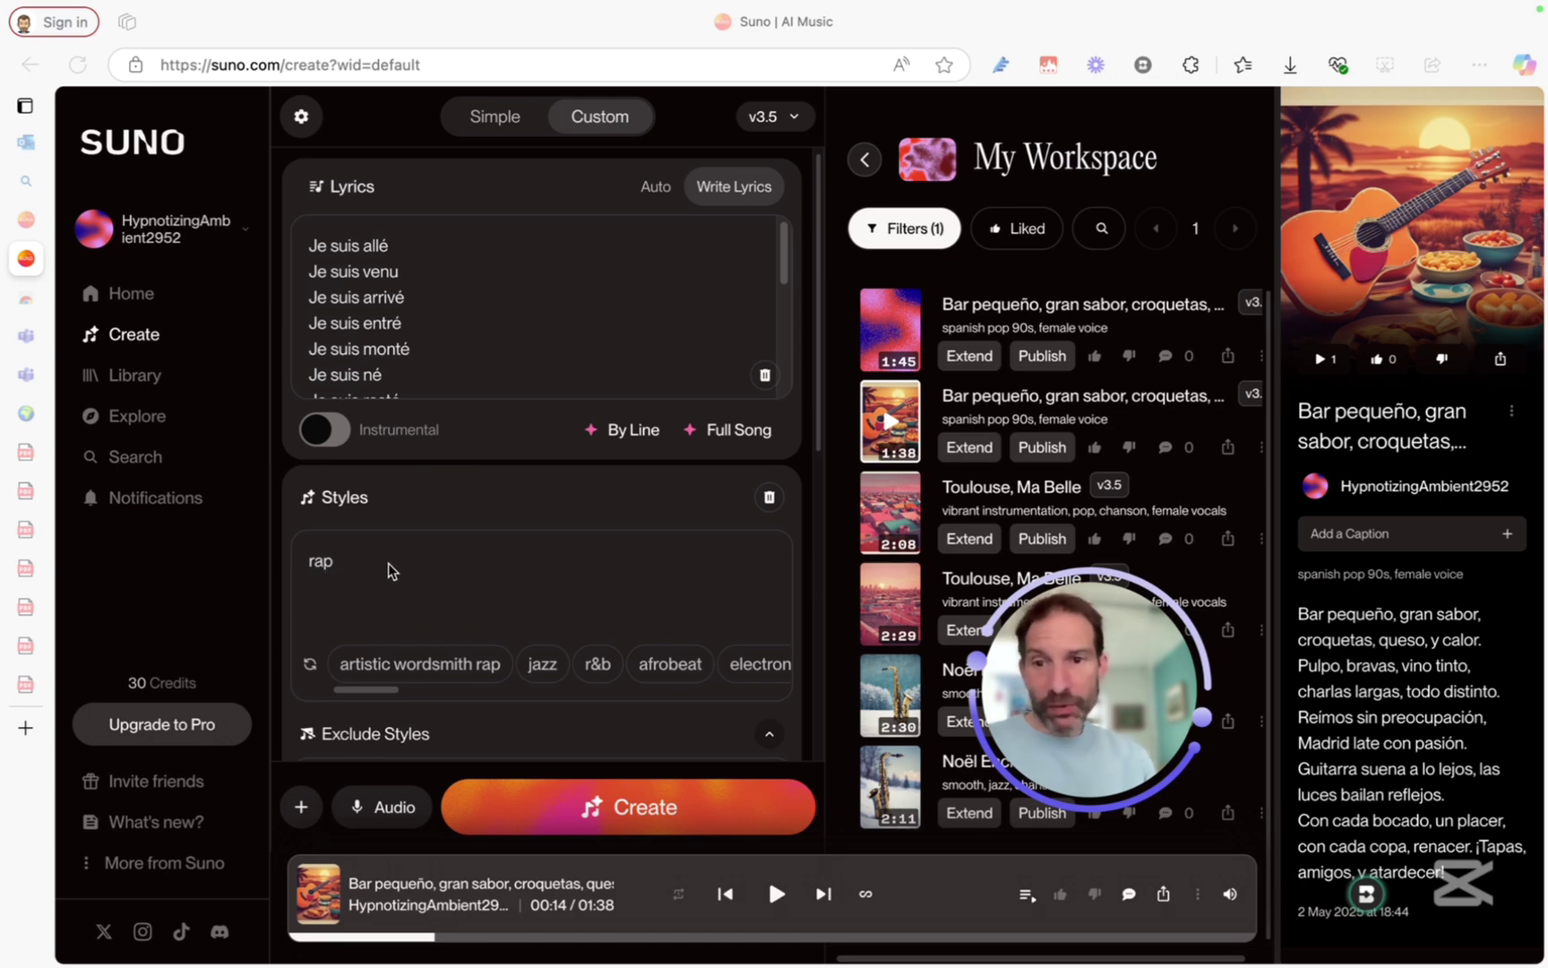
Generate a rap song from the French "Je suis allé" lyrics and play both resulting versions
left_click(632, 809)
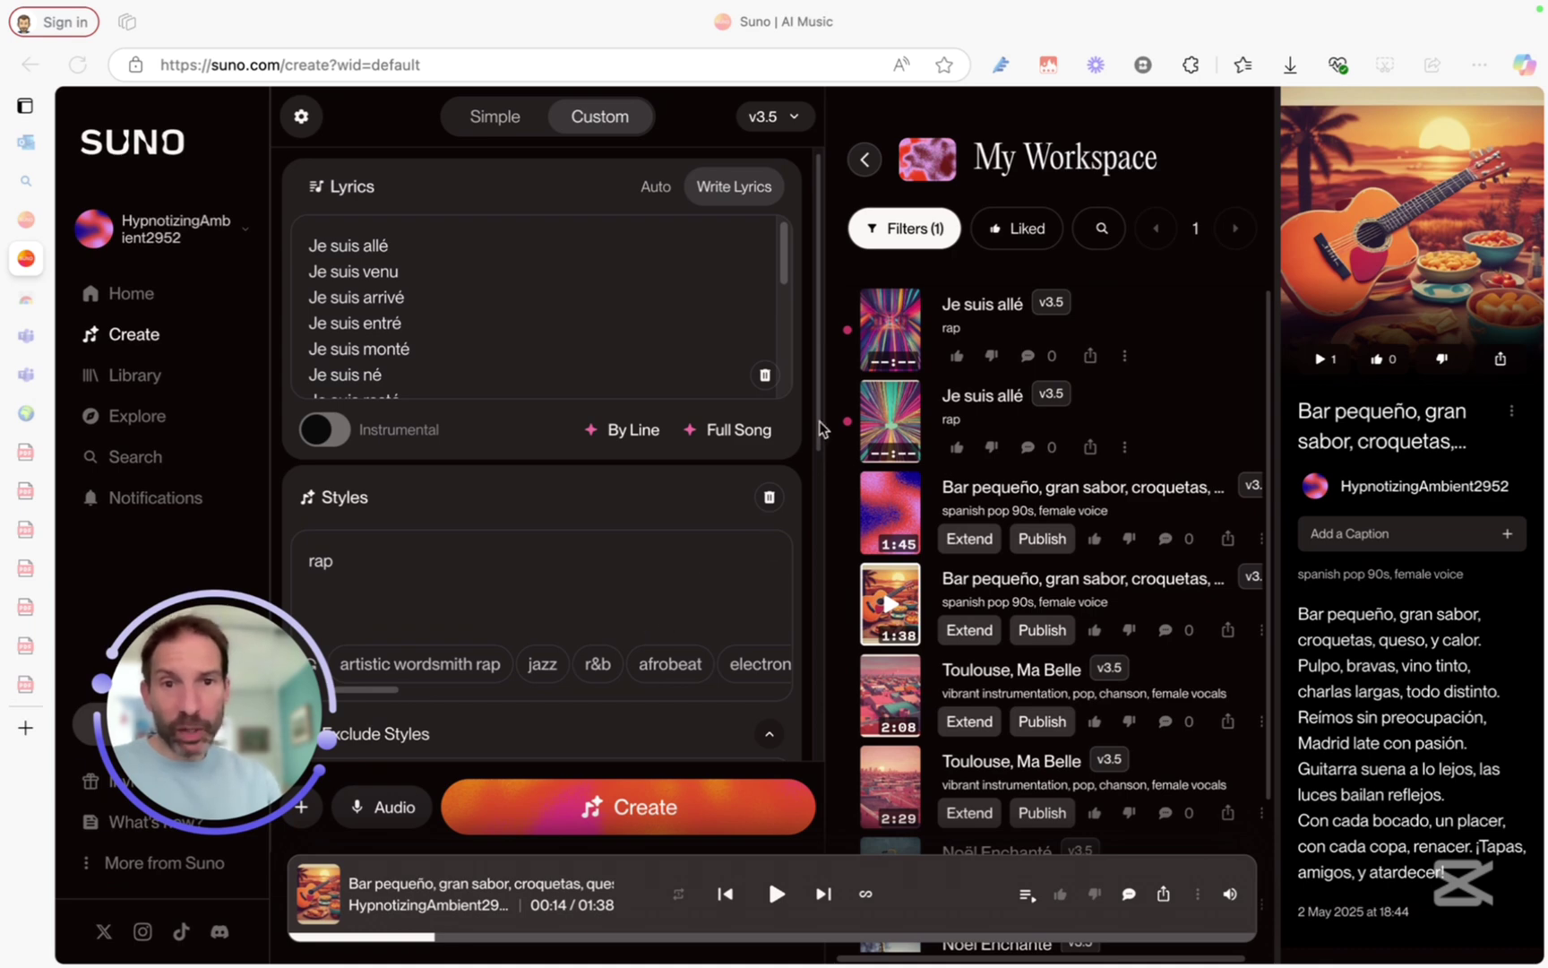
left_click(892, 336)
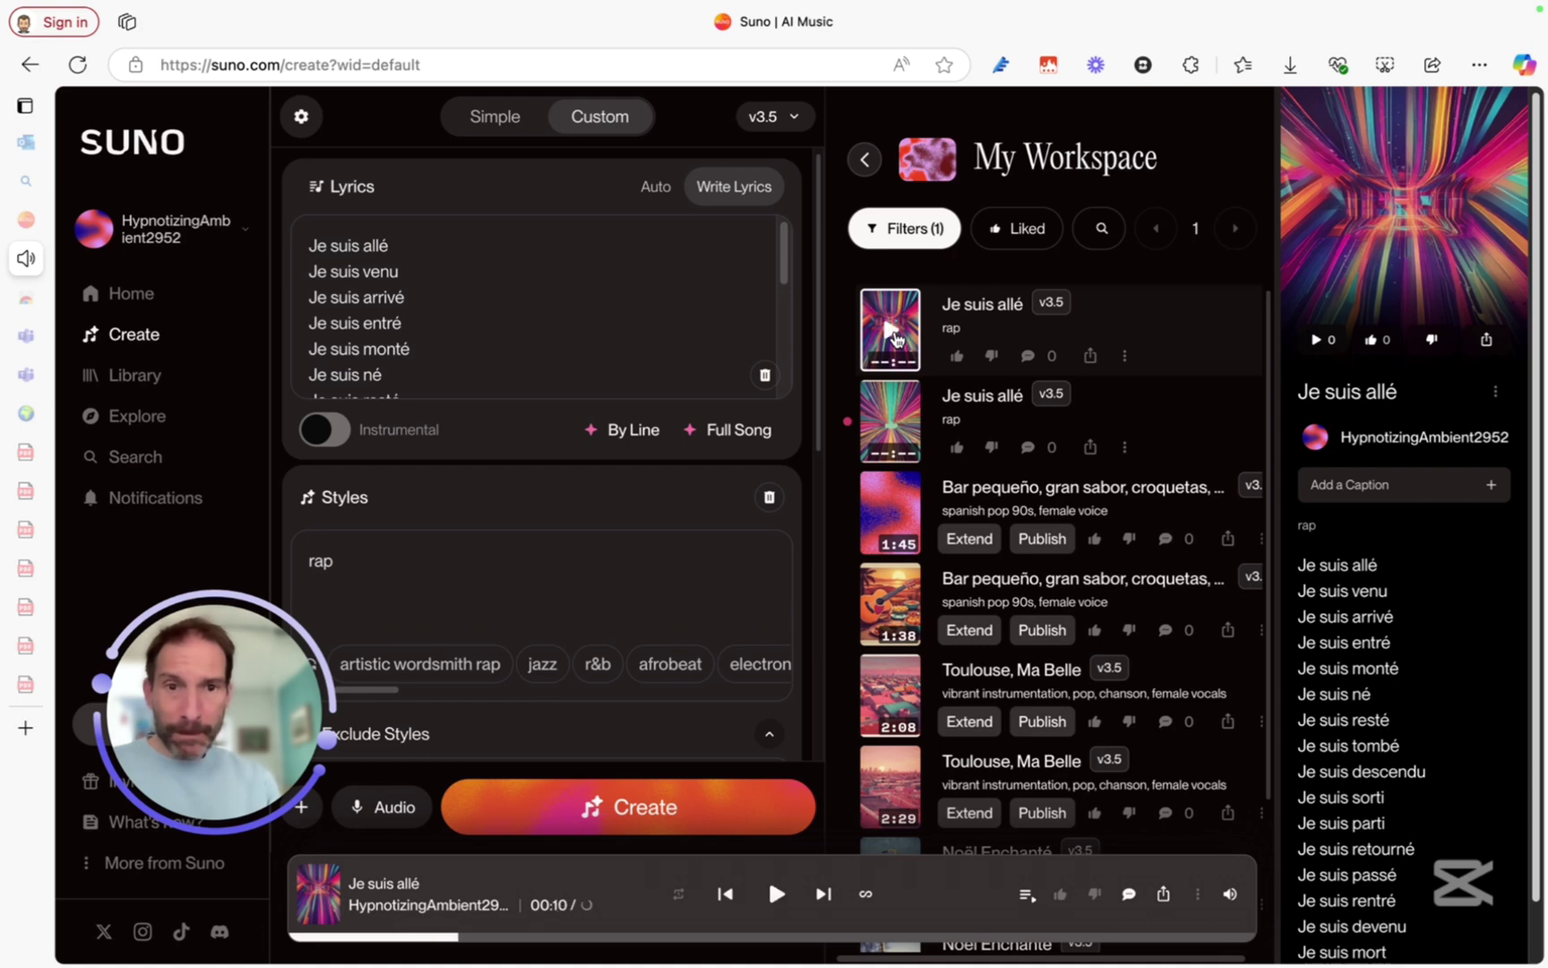
left_click(893, 425)
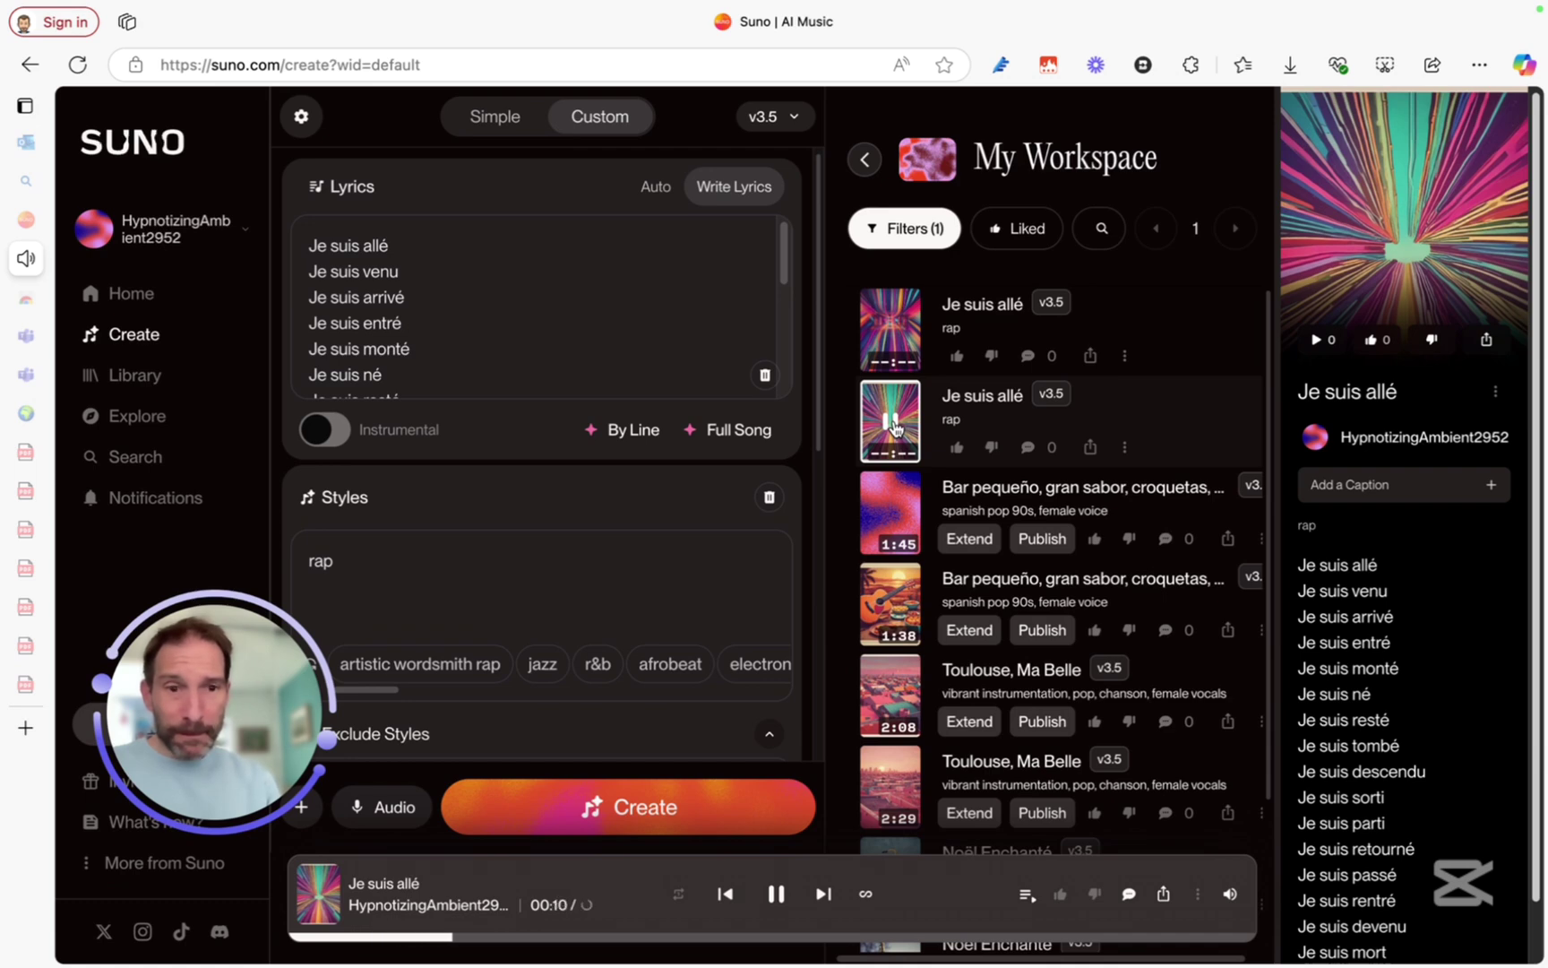
left_click(893, 427)
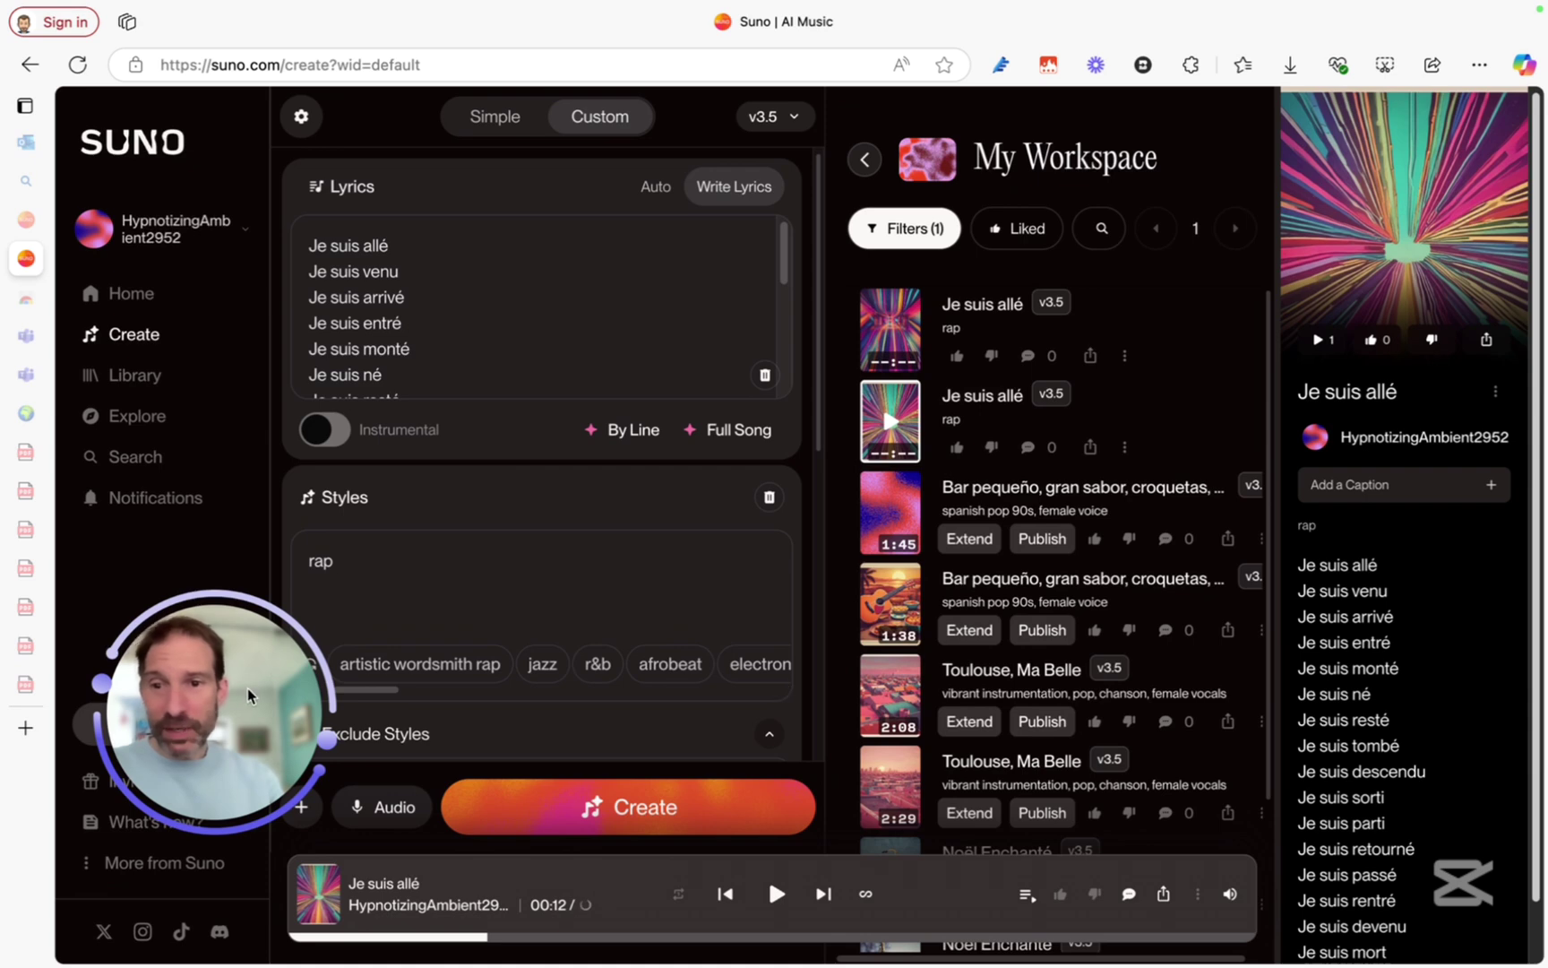
left_click_drag(249, 694, 1165, 686)
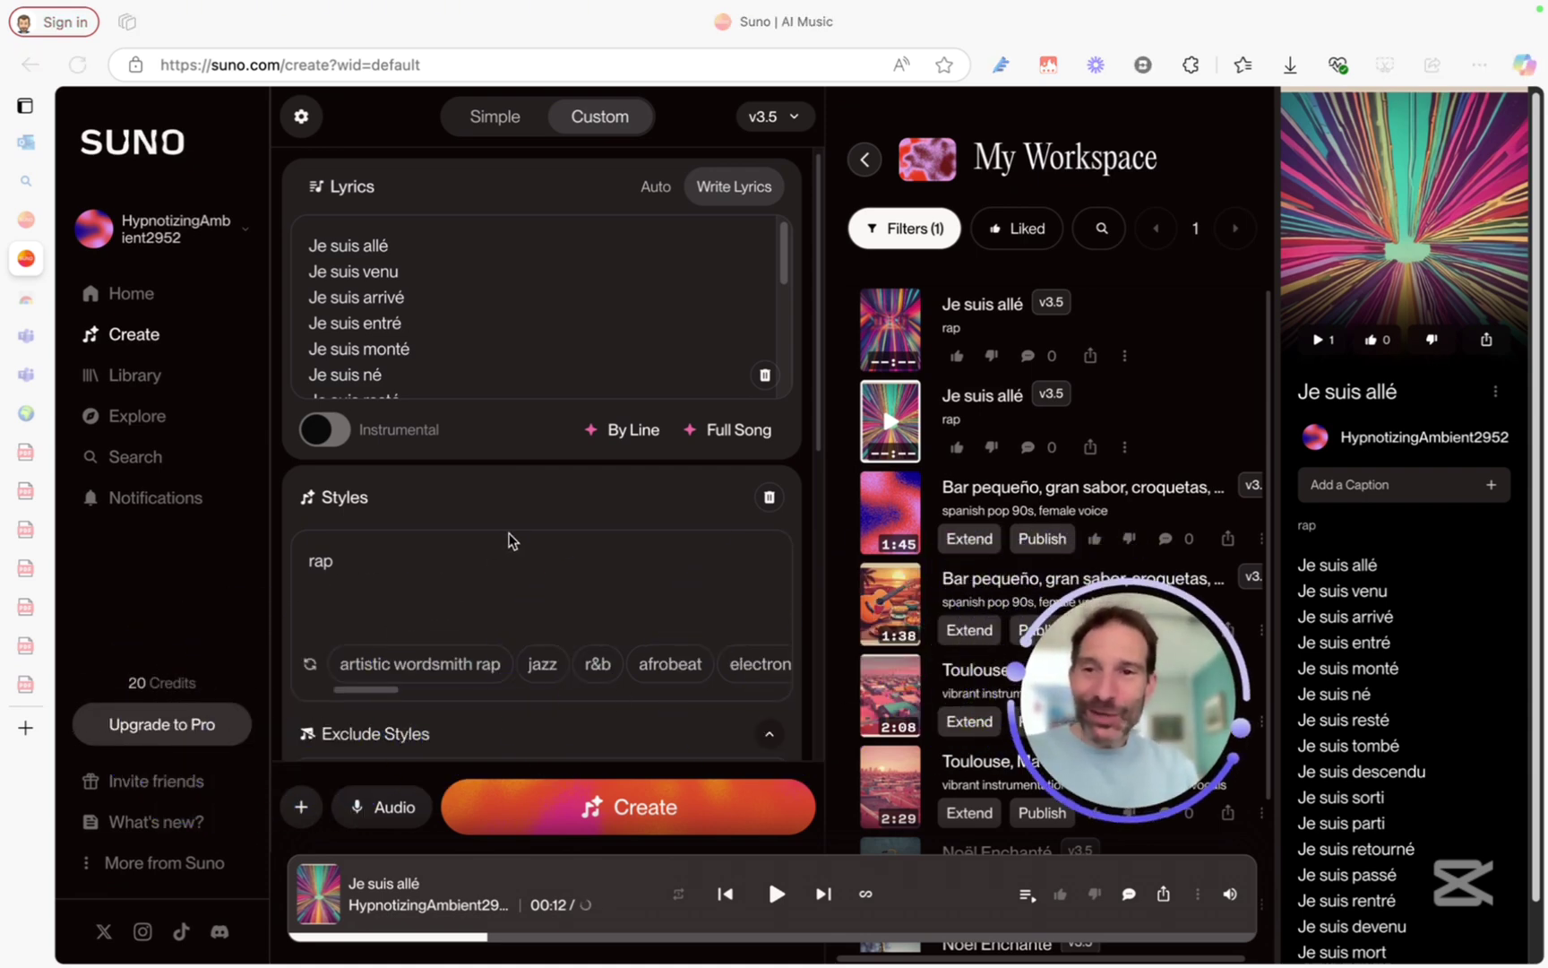
Replace the song style with "rock" and generate another song from the same "Je suis allé" lyrics
triple_click(428, 560)
type("indie pop")
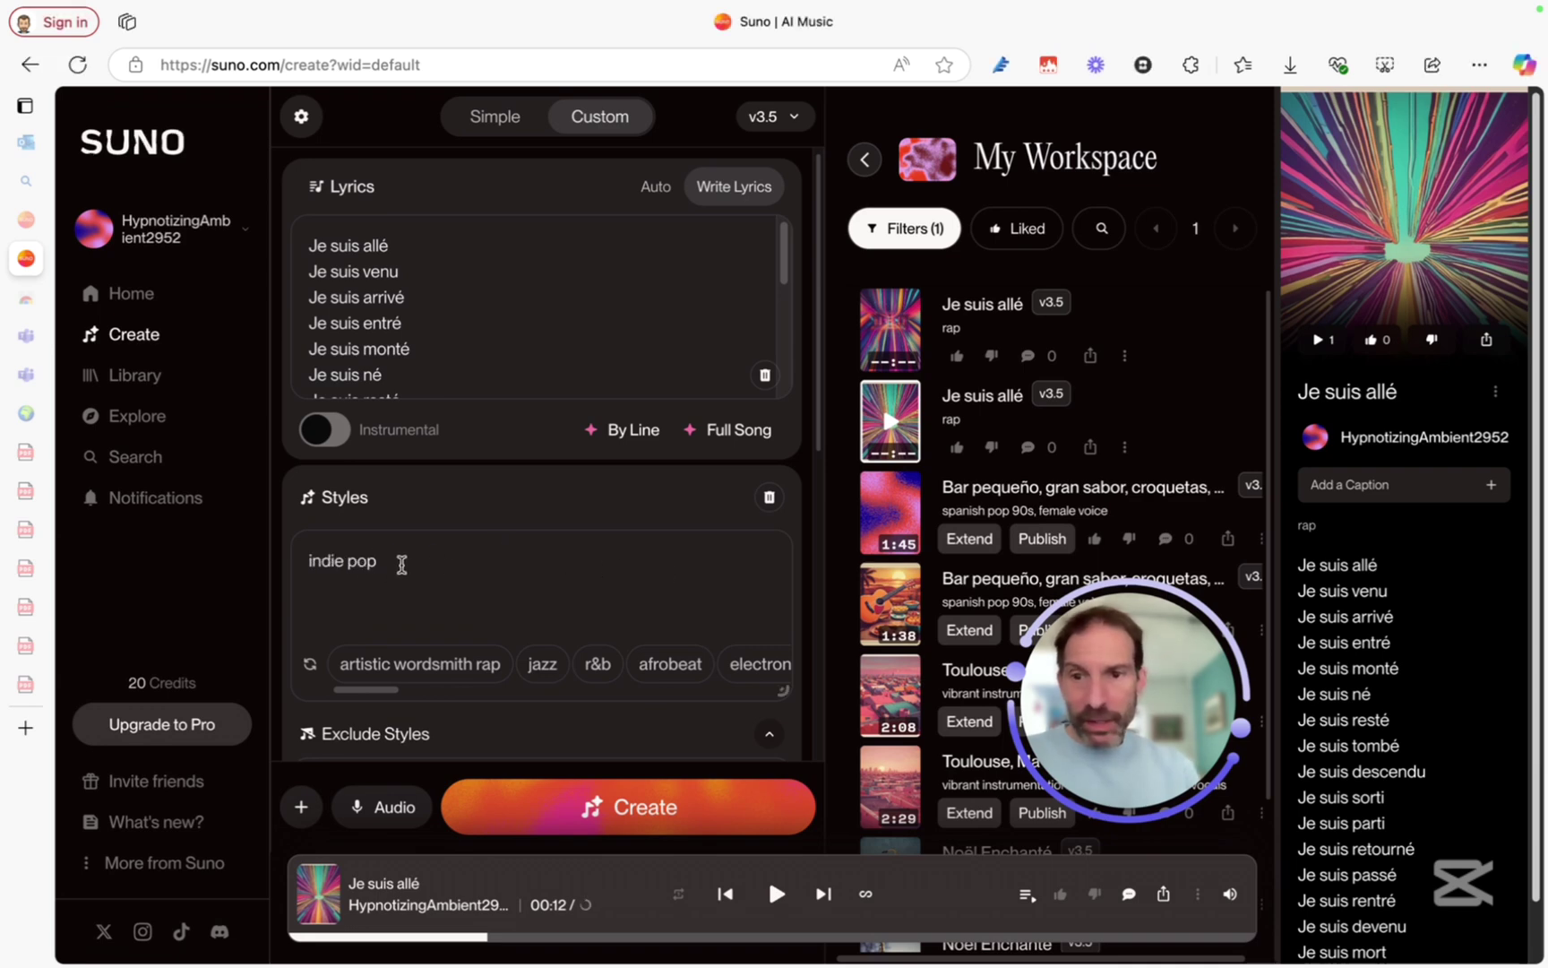
left_click_drag(400, 560, 309, 567)
type("rock")
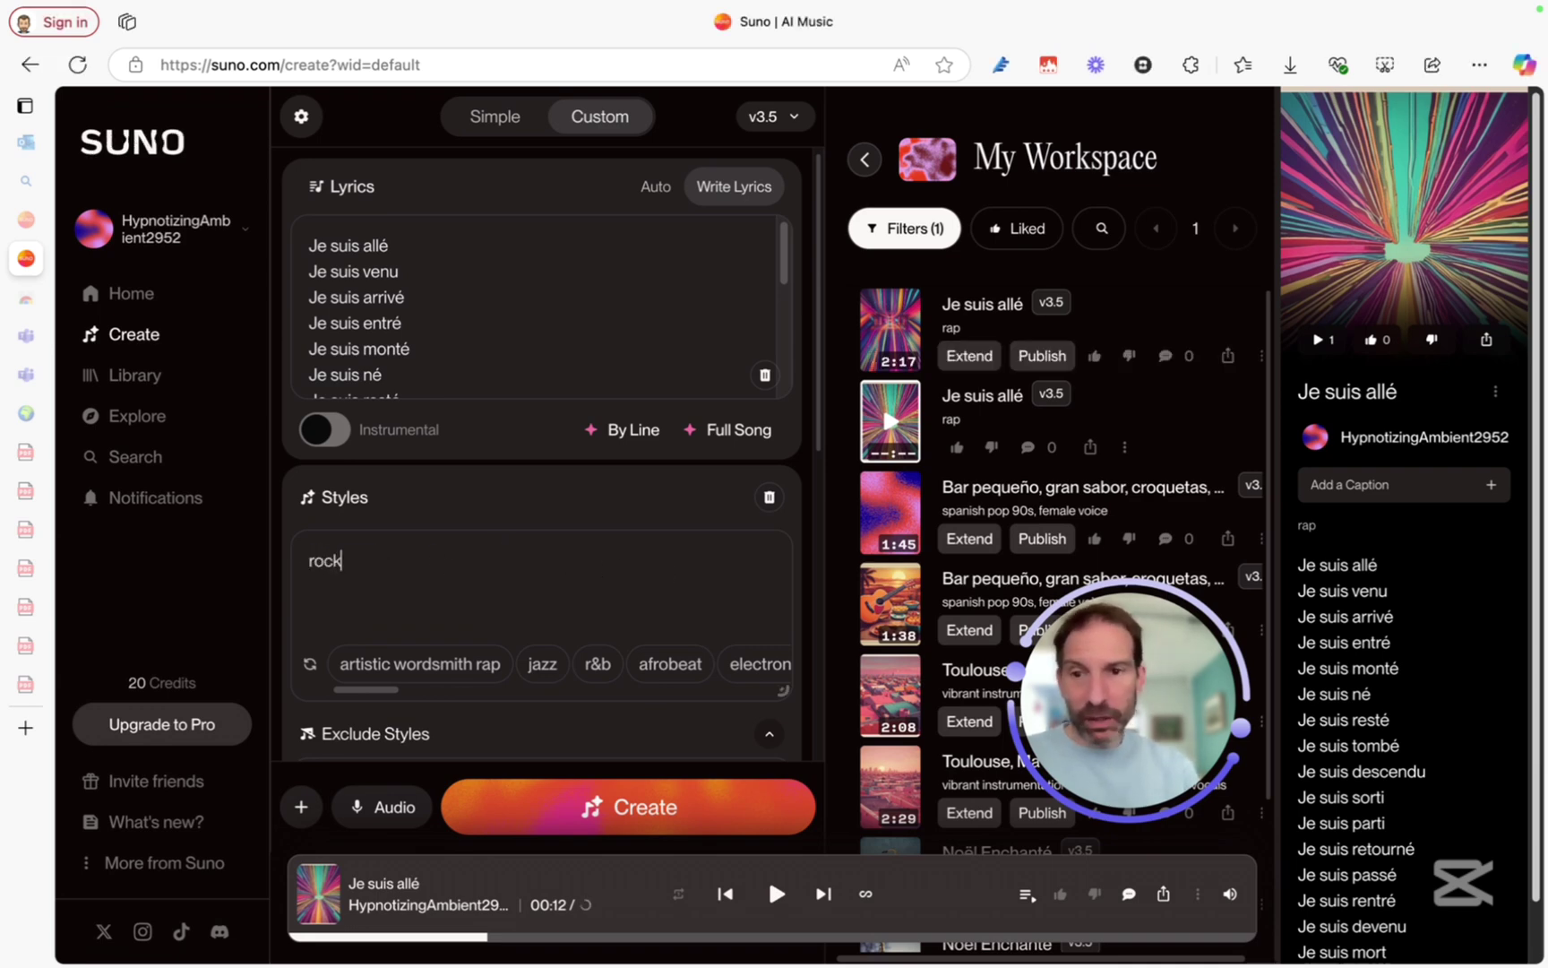
key("Return")
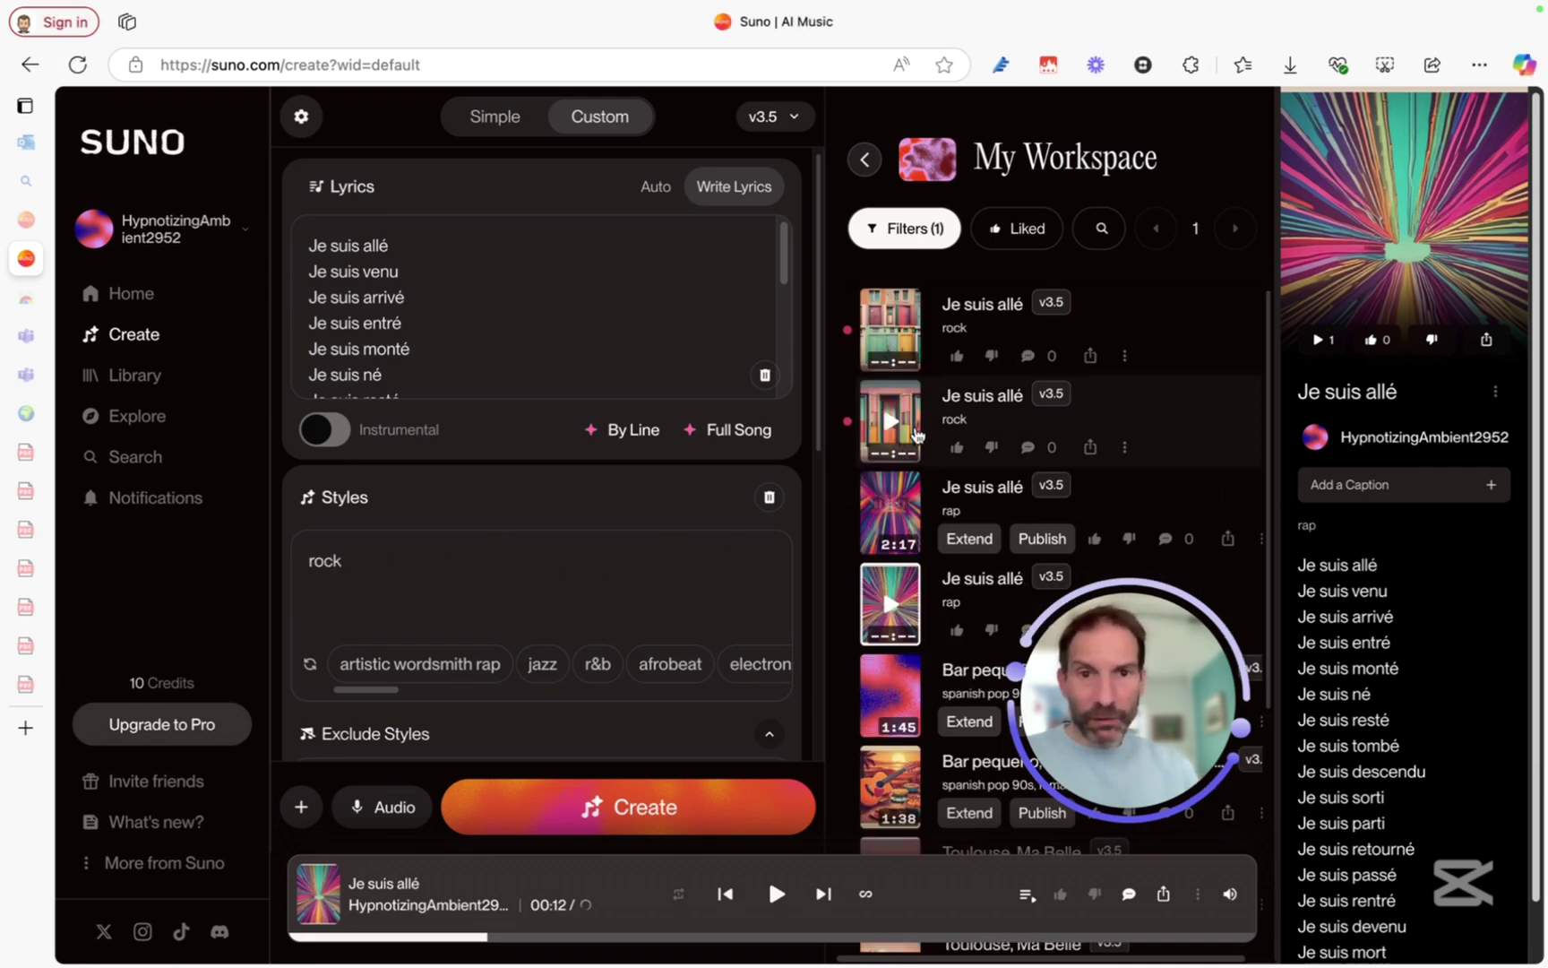
Play both rock versions of "Je suis allé" and look over the excluded styles, persona and further song options
left_click(890, 333)
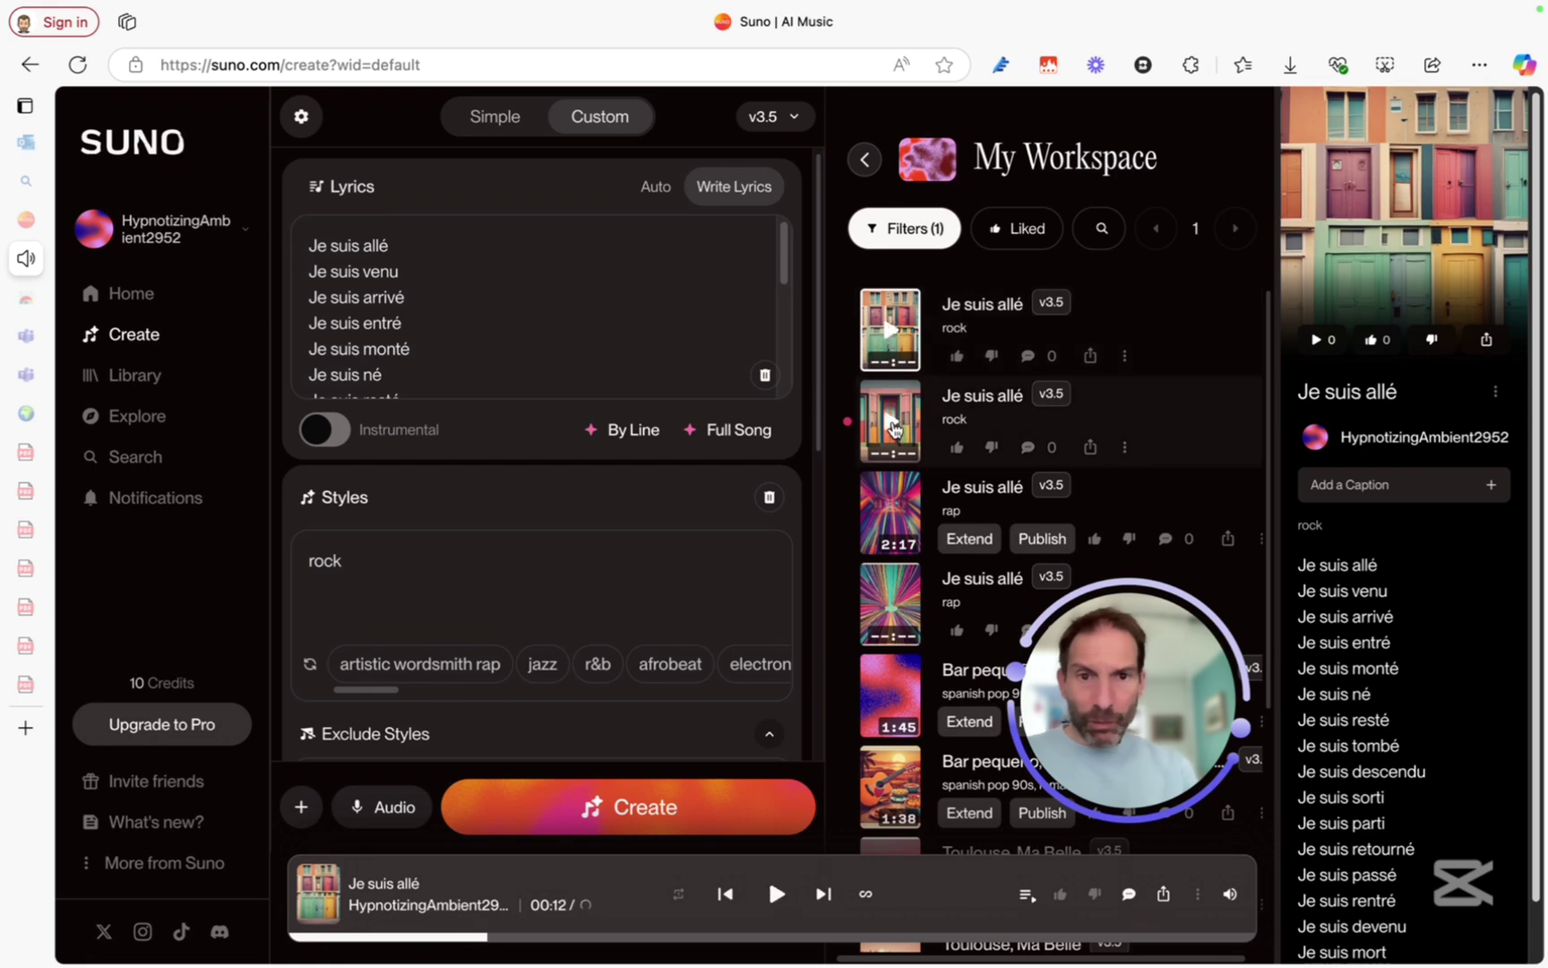
left_click(893, 429)
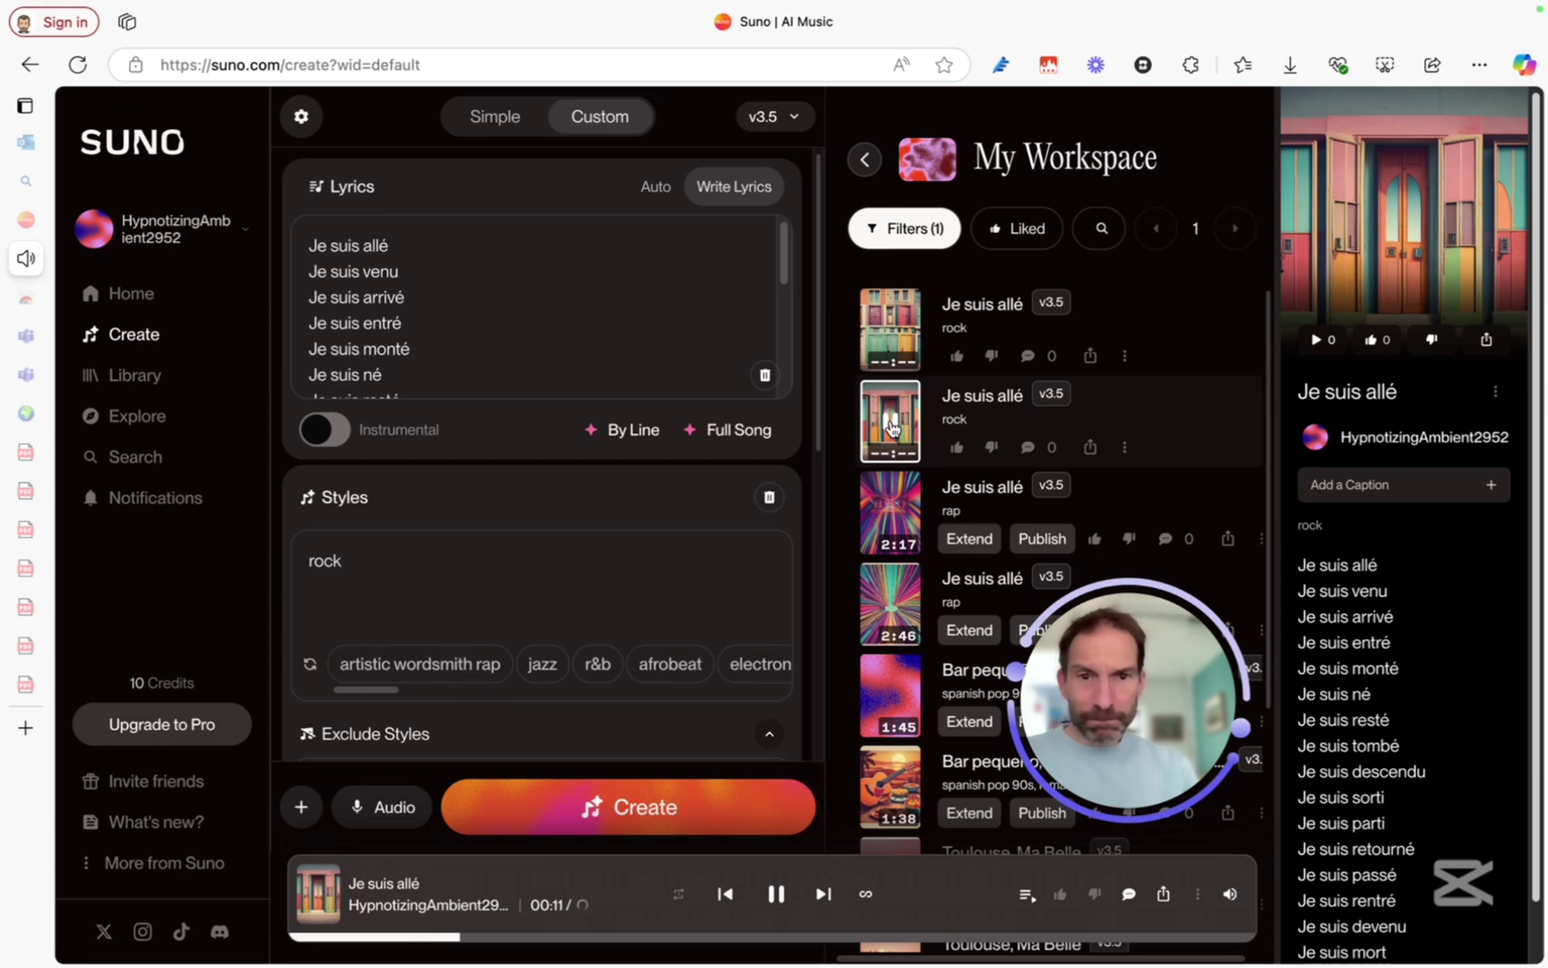
left_click(891, 428)
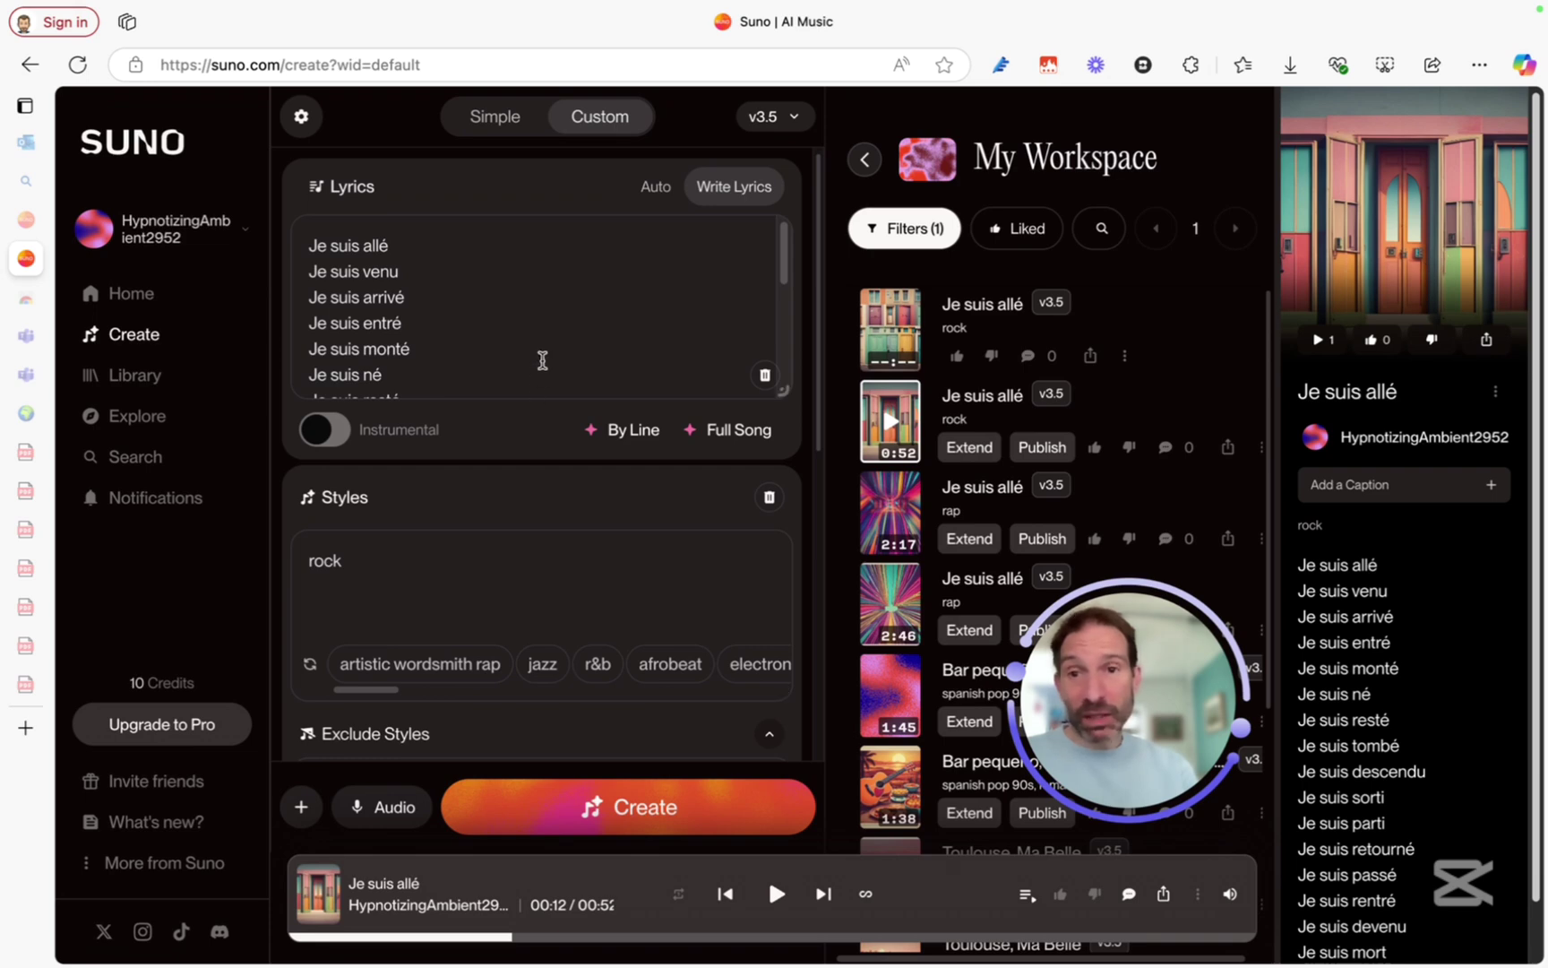
scroll(547, 591, "down", 5)
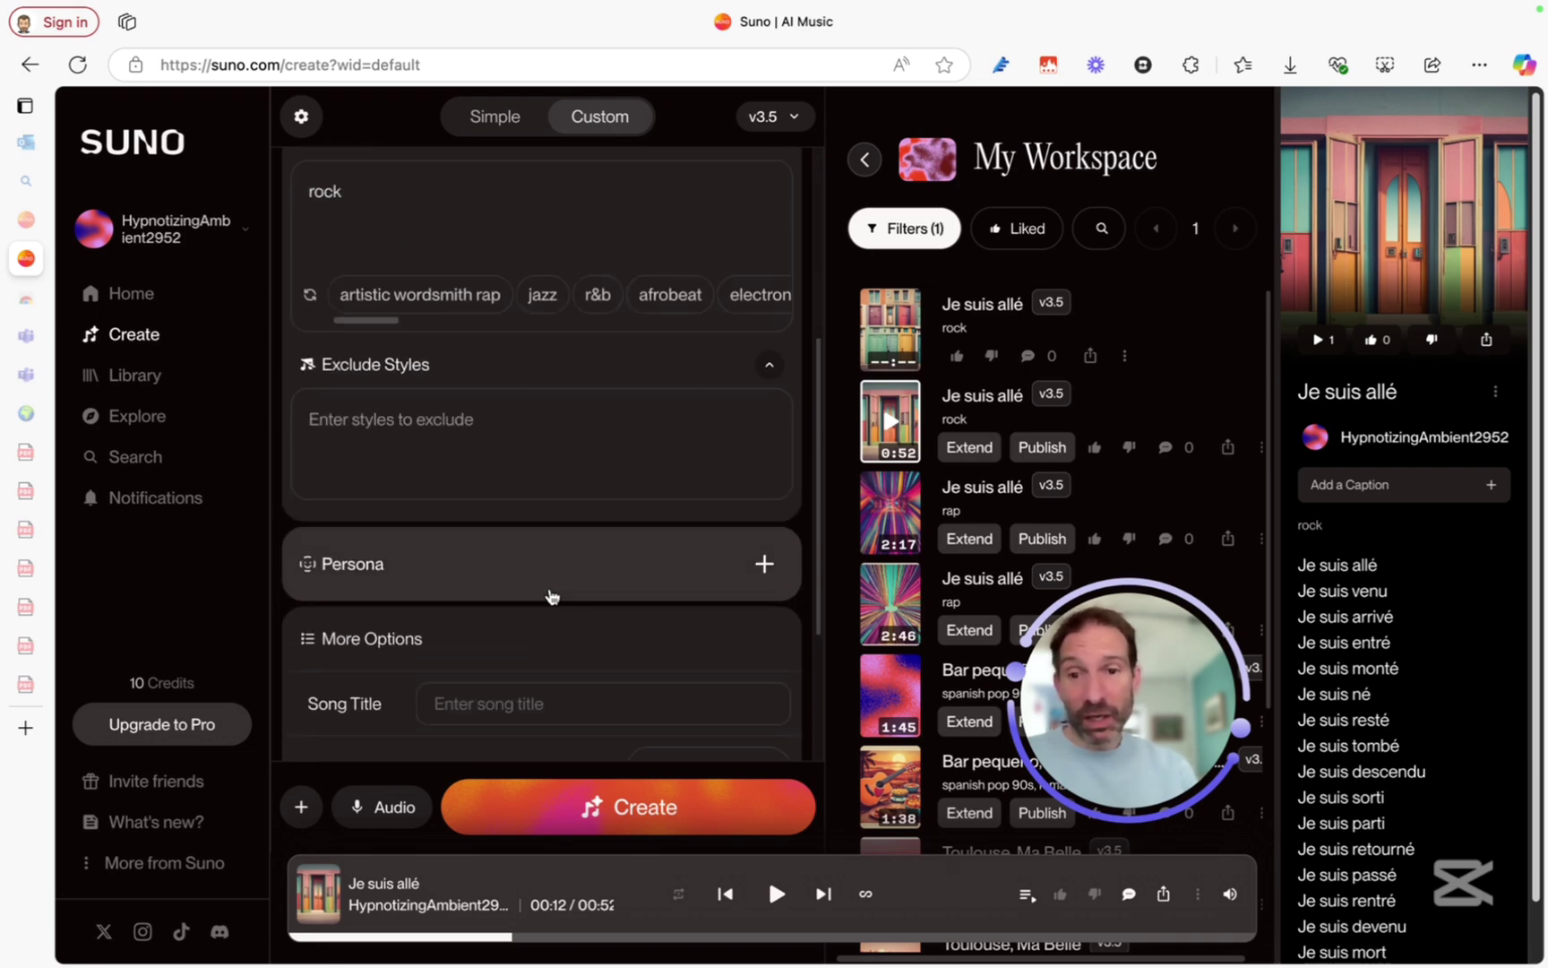
scroll(550, 597, "up", 5)
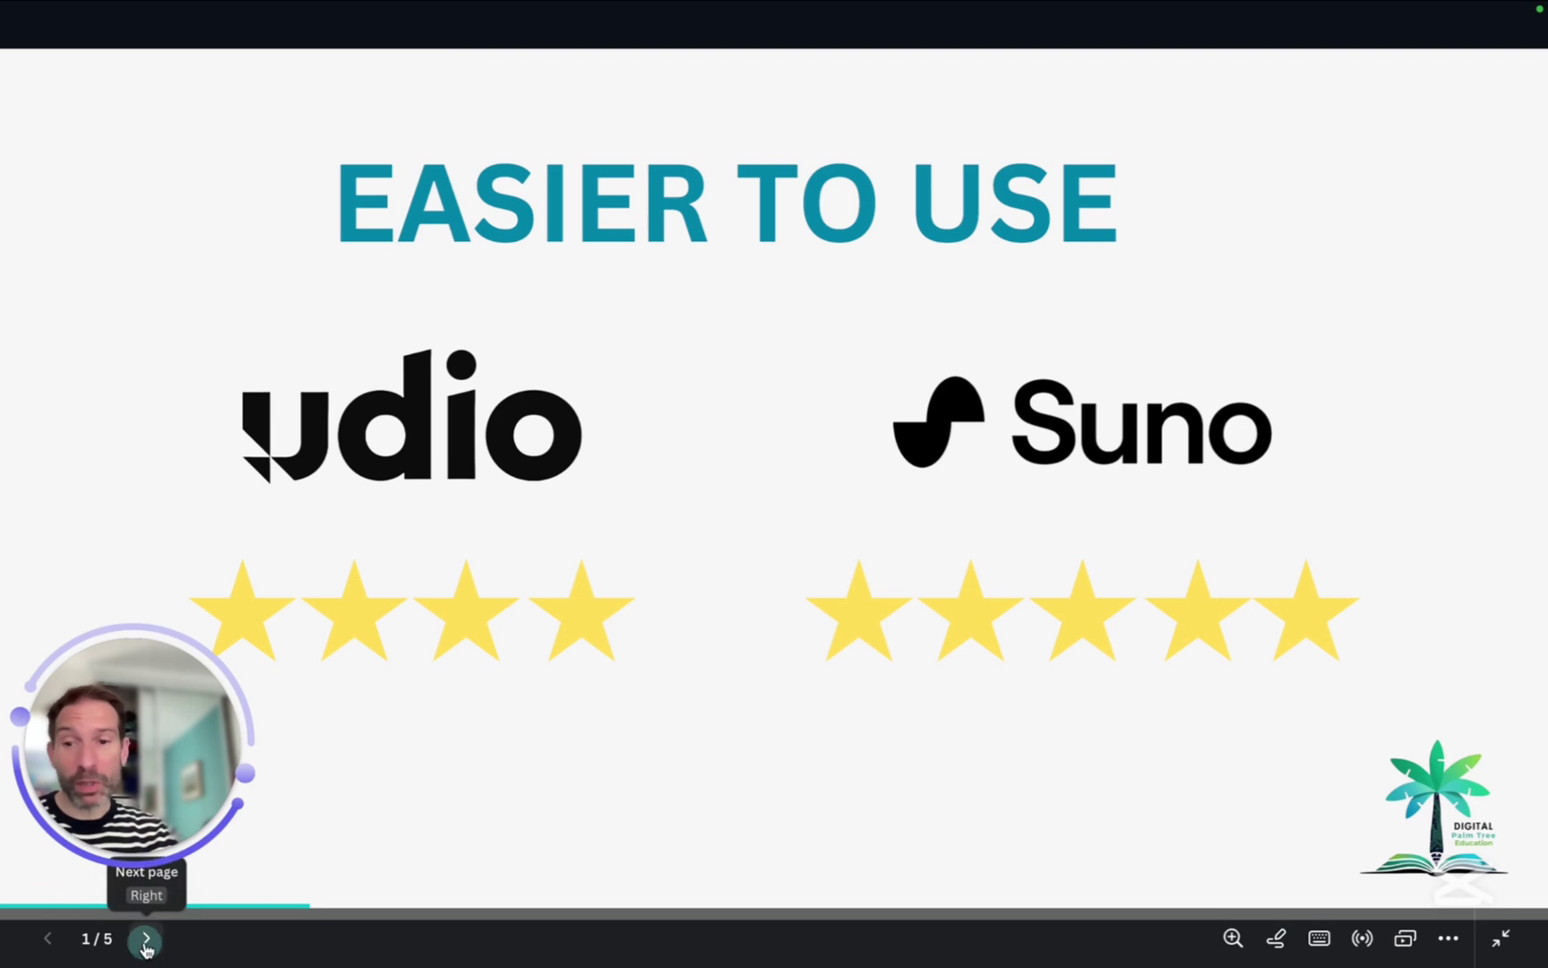
left_click(146, 940)
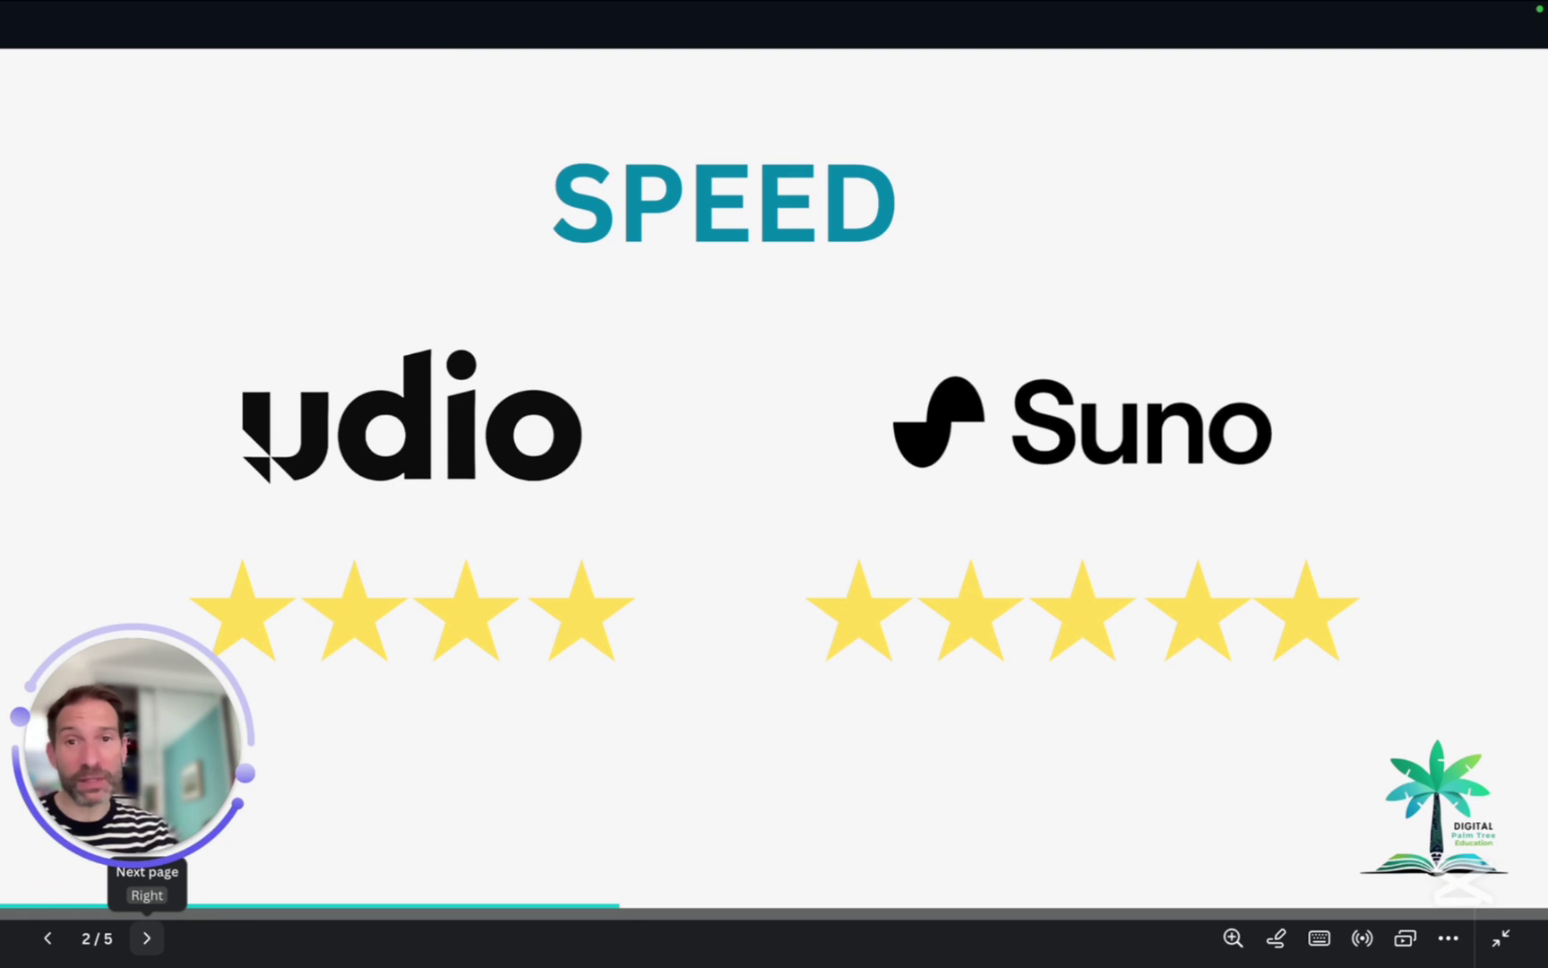
key("Right")
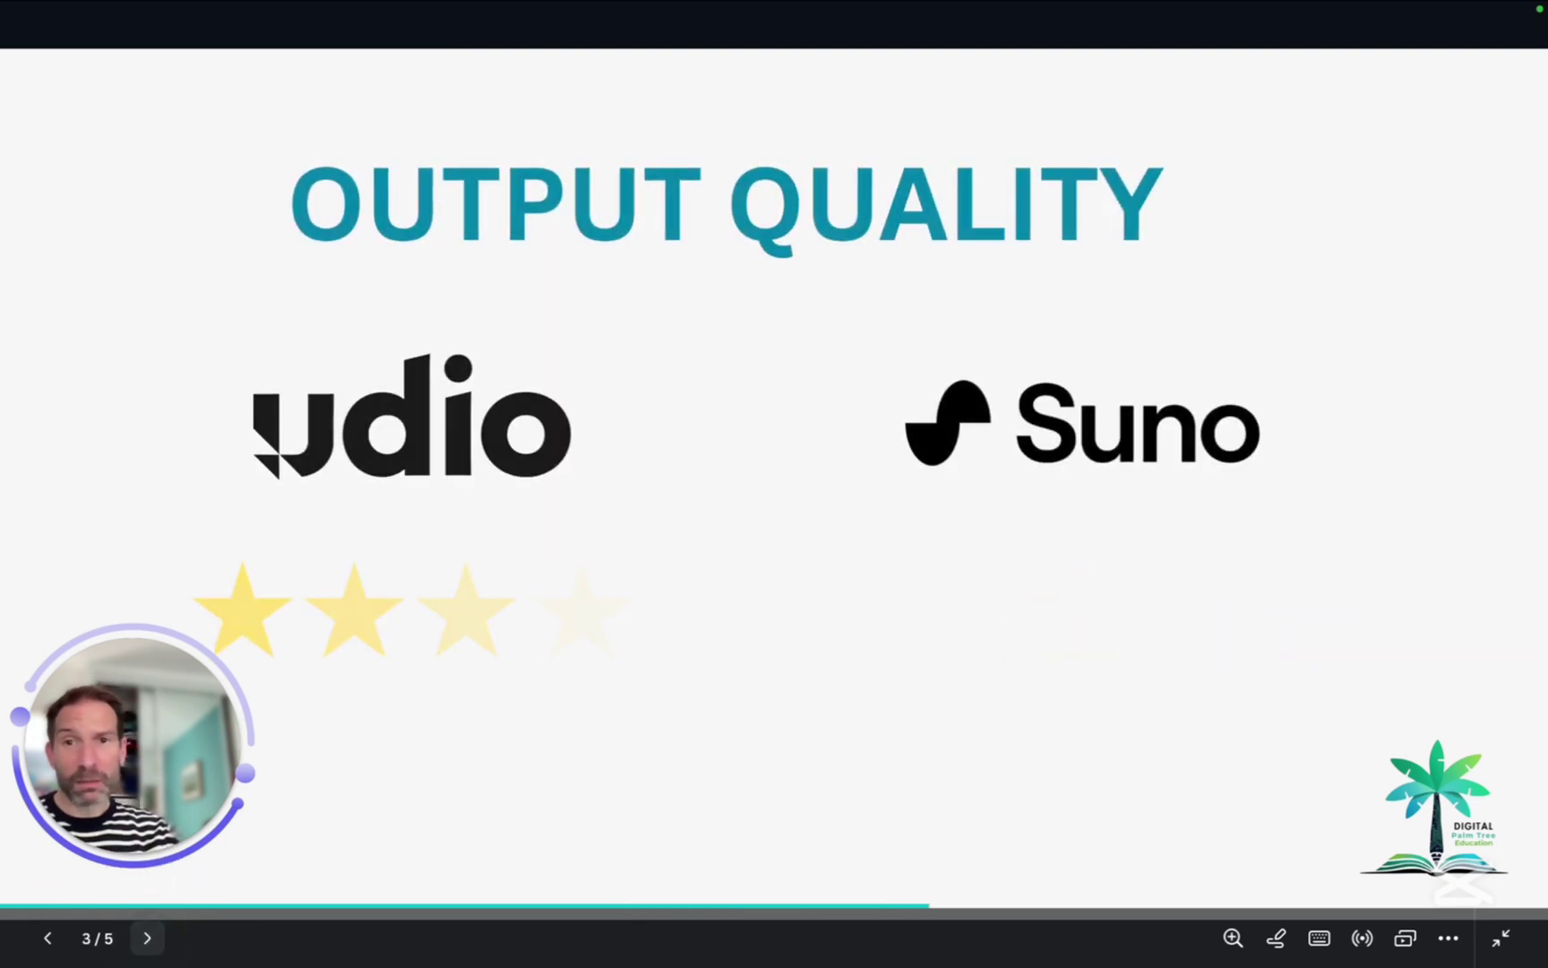